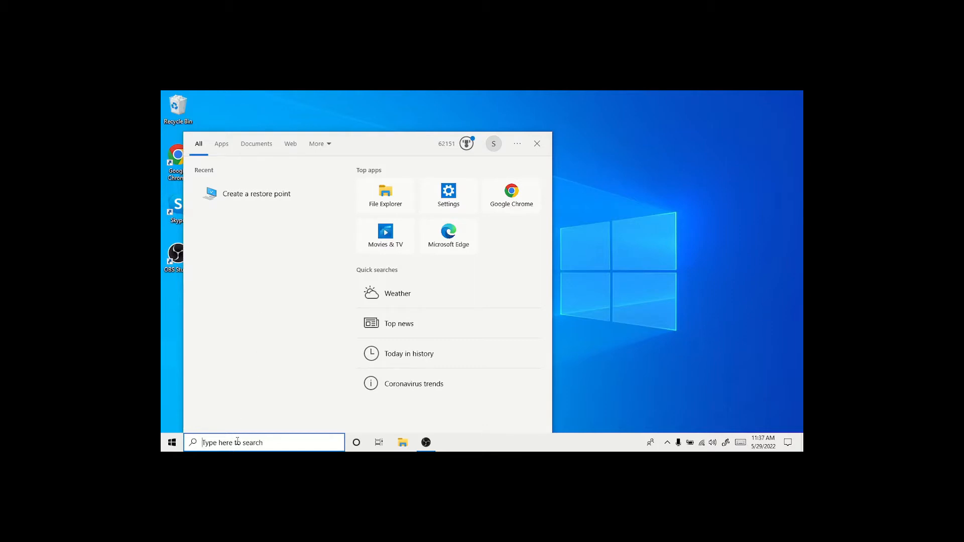
- Find and open the restore point settings, view the Windows (C:) protection configuration, and accept it with system protection on
type("cre")
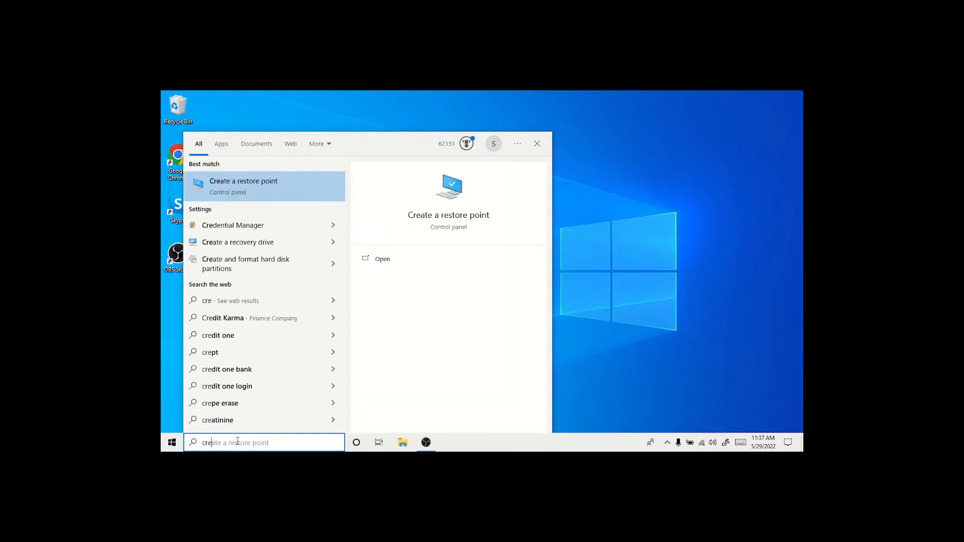
left_click(241, 191)
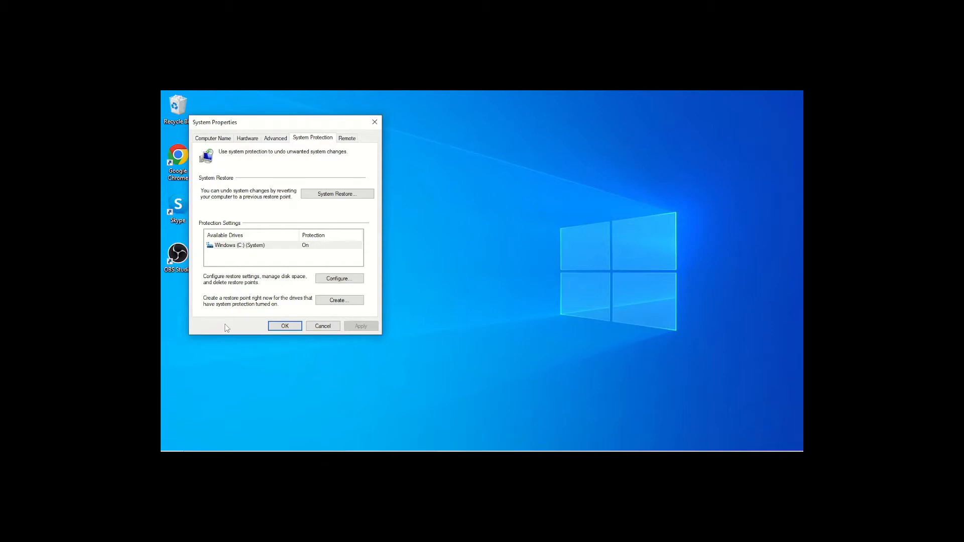
left_click(339, 280)
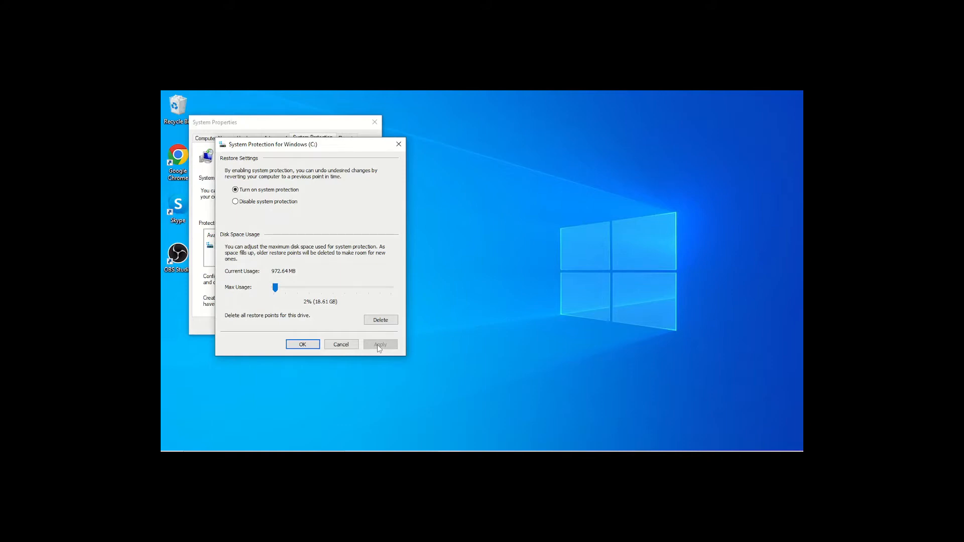
left_click(302, 347)
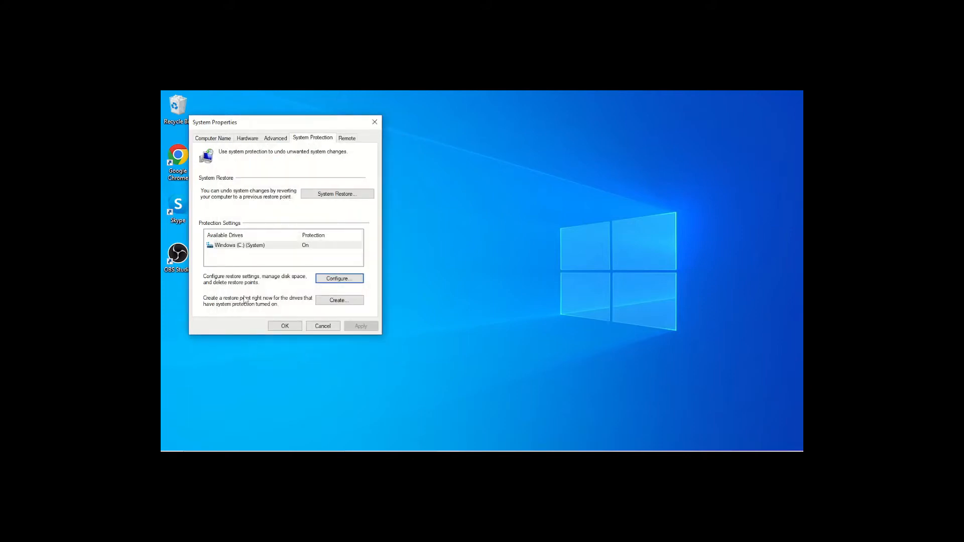
- Create a restore point described as "walk" and close System Properties once it is made
left_click(344, 304)
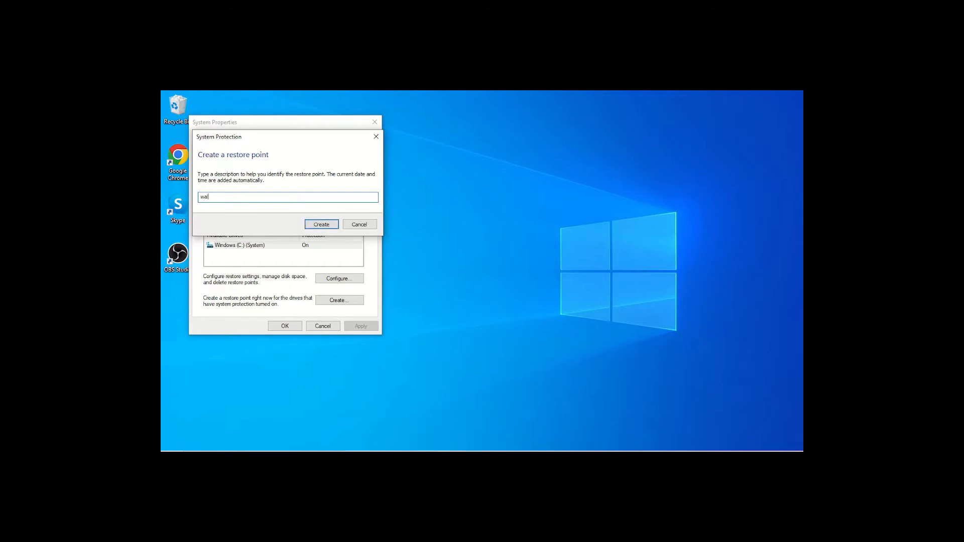
type("k")
left_click(321, 224)
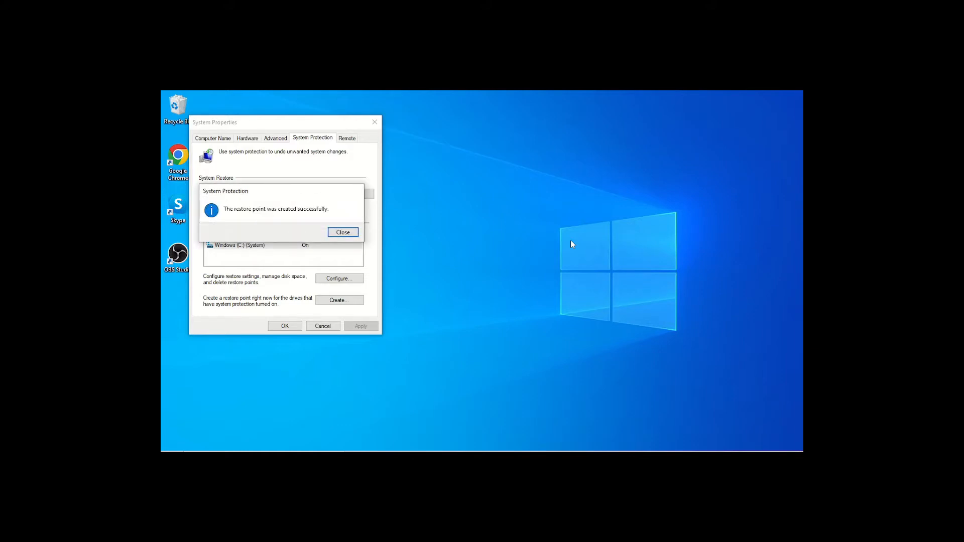
left_click(344, 233)
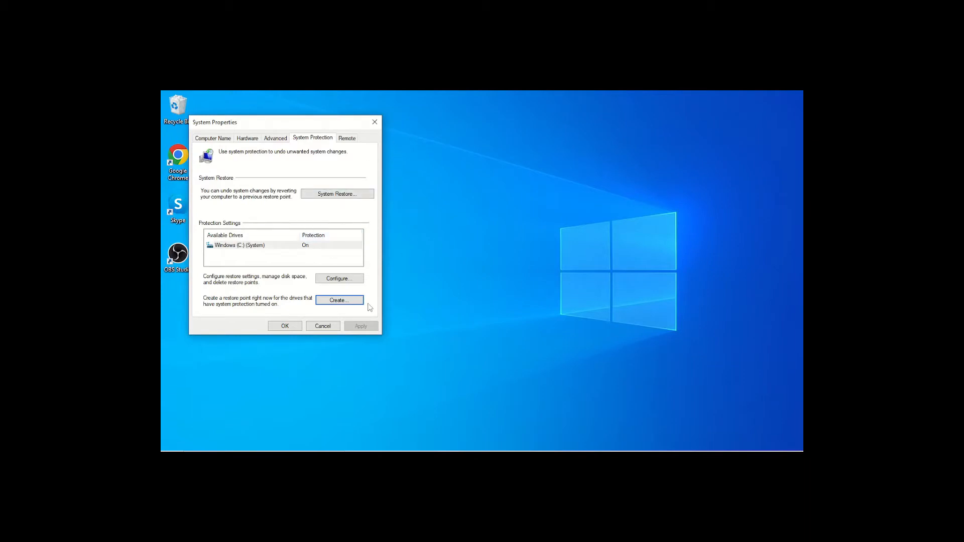
left_click(381, 125)
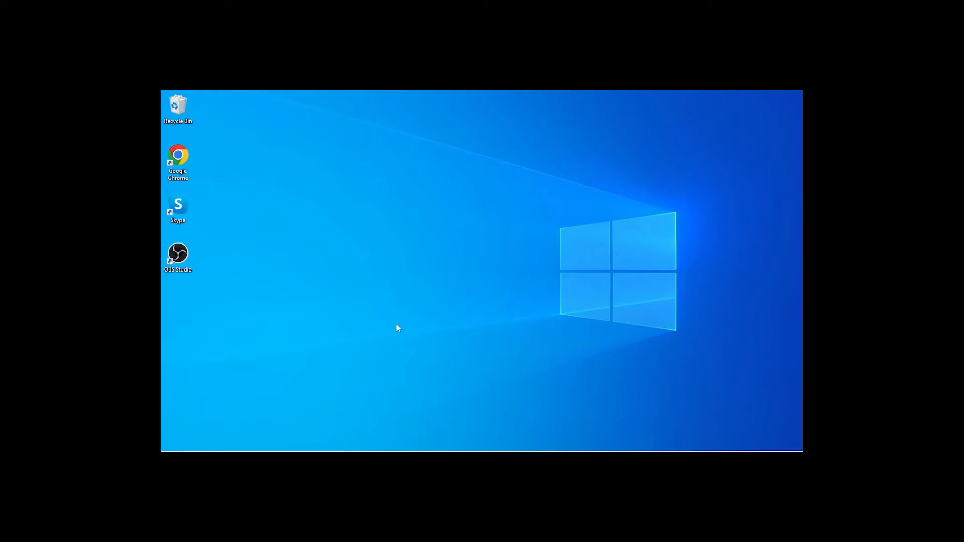
- Hide the Cortana and Task View buttons from the taskbar
mouse_move(533, 451)
mouse_move(500, 447)
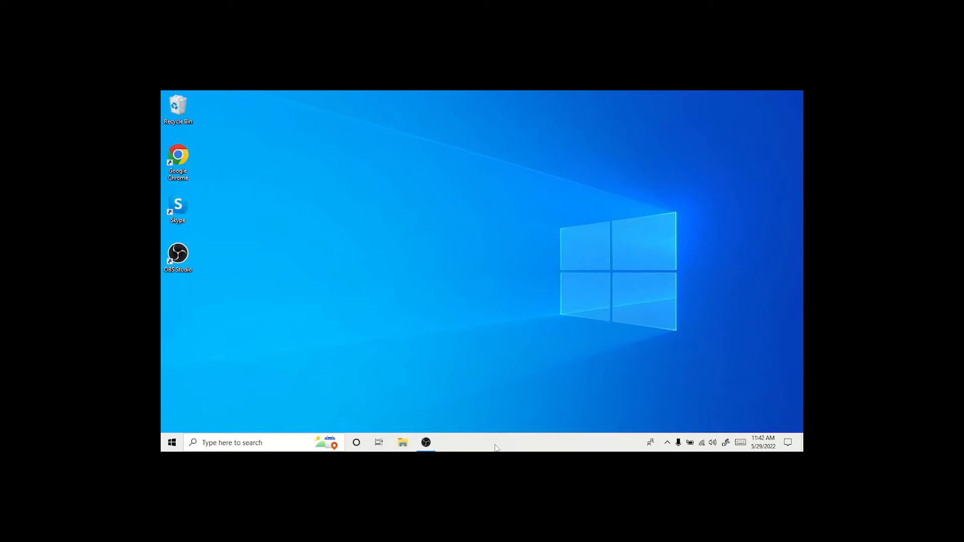
right_click(542, 440)
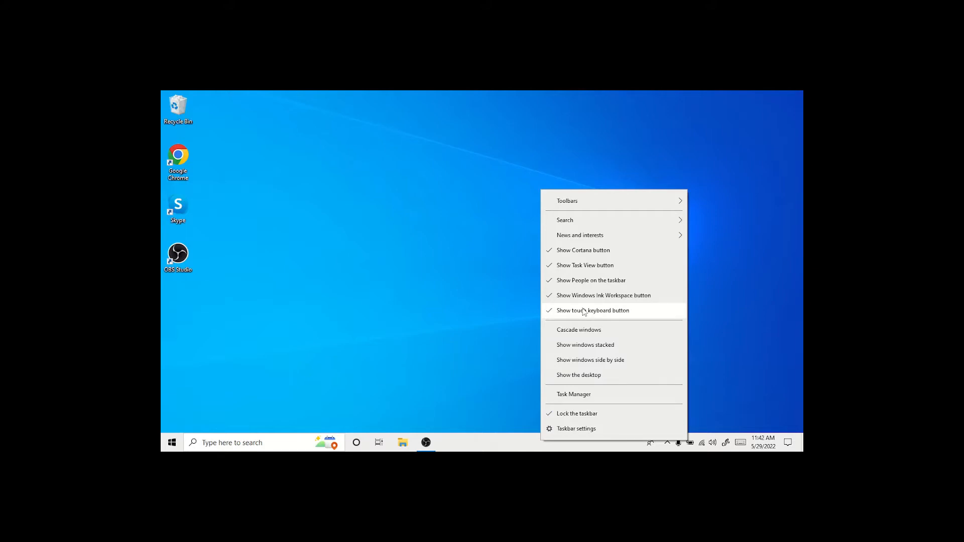
left_click(583, 251)
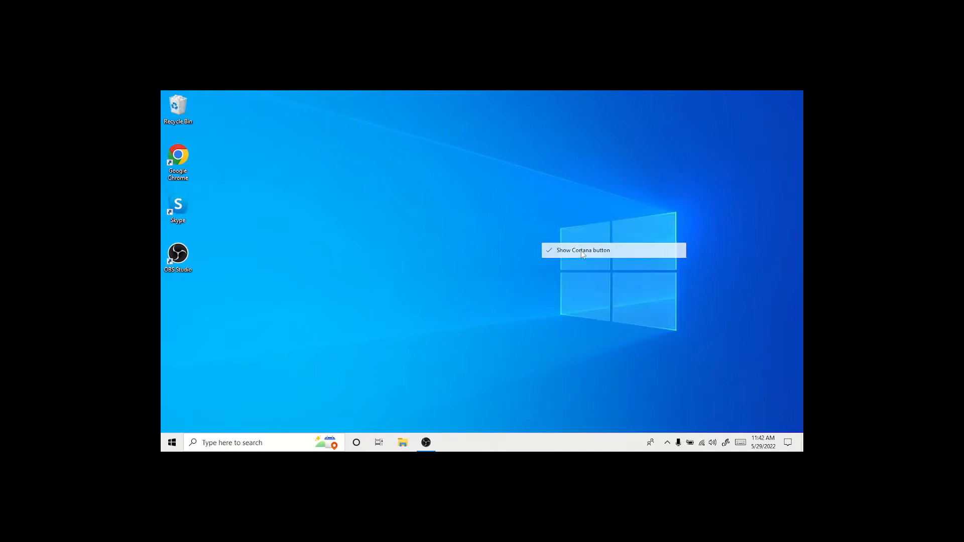
right_click(543, 439)
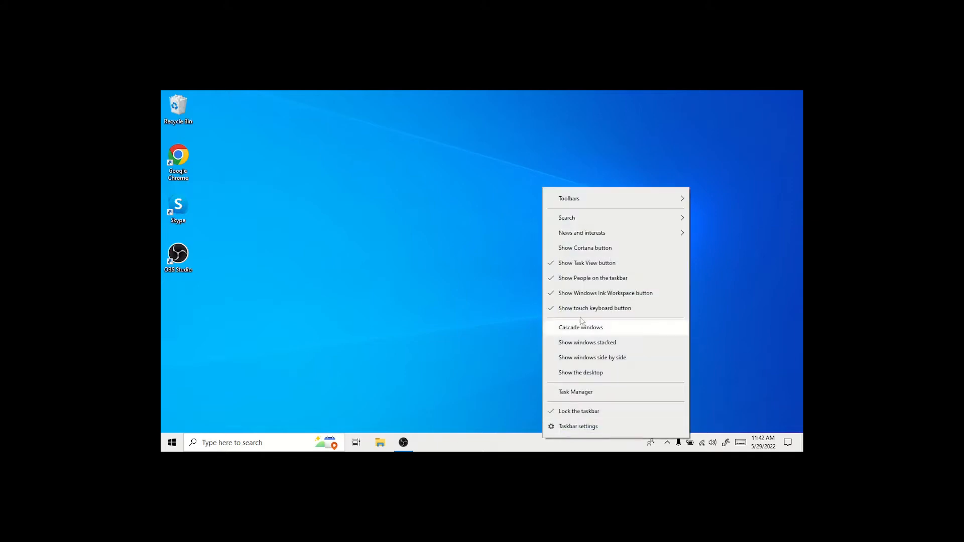
left_click(582, 266)
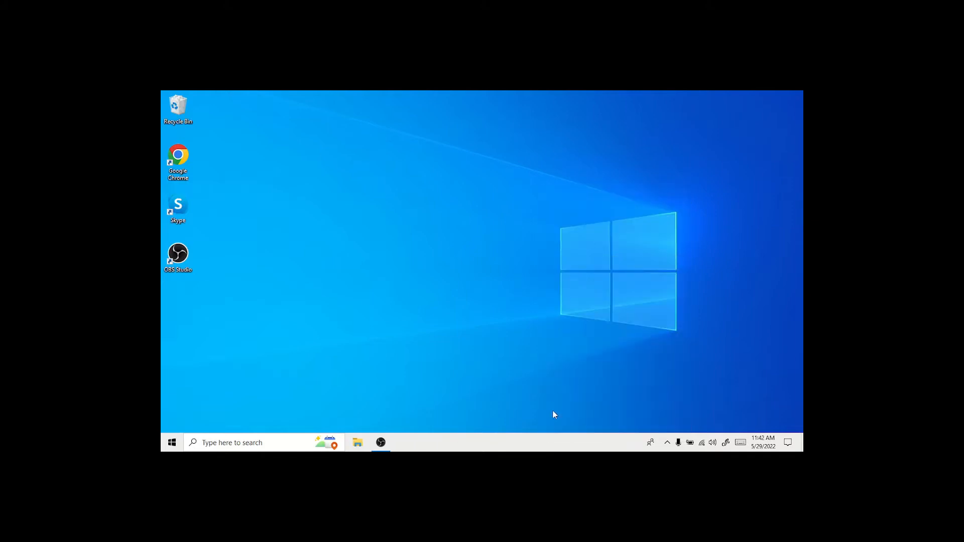
- Hide People, the Windows Ink Workspace button and the touch keyboard button from the taskbar
right_click(535, 447)
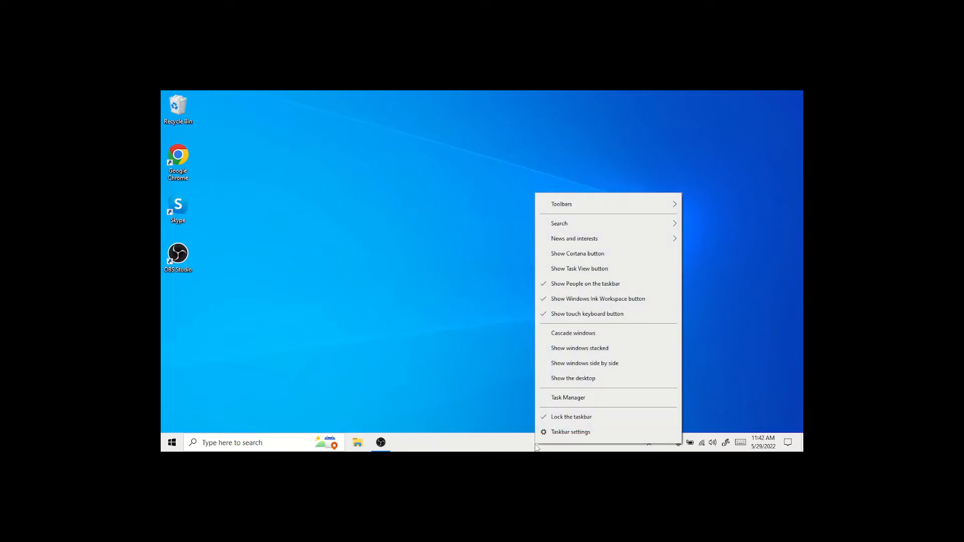
left_click(569, 285)
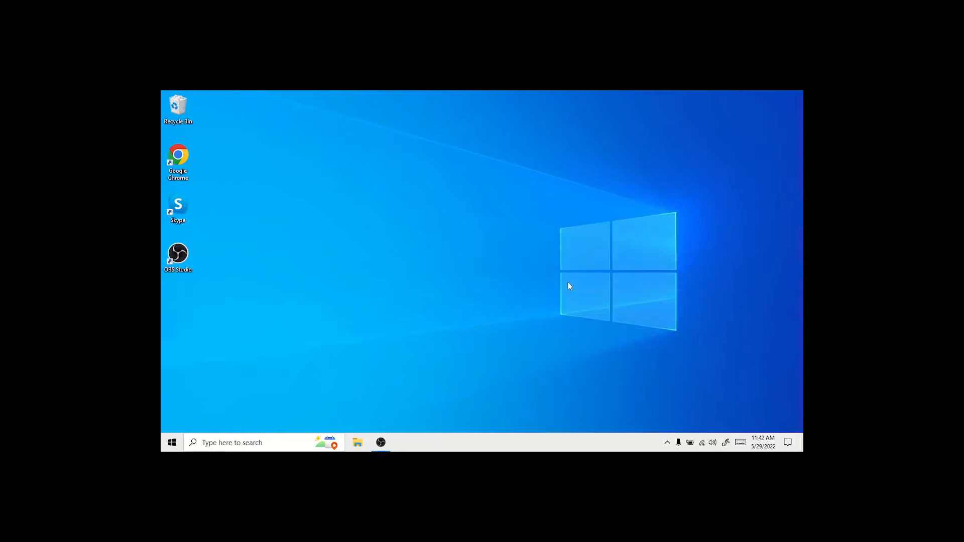
right_click(521, 446)
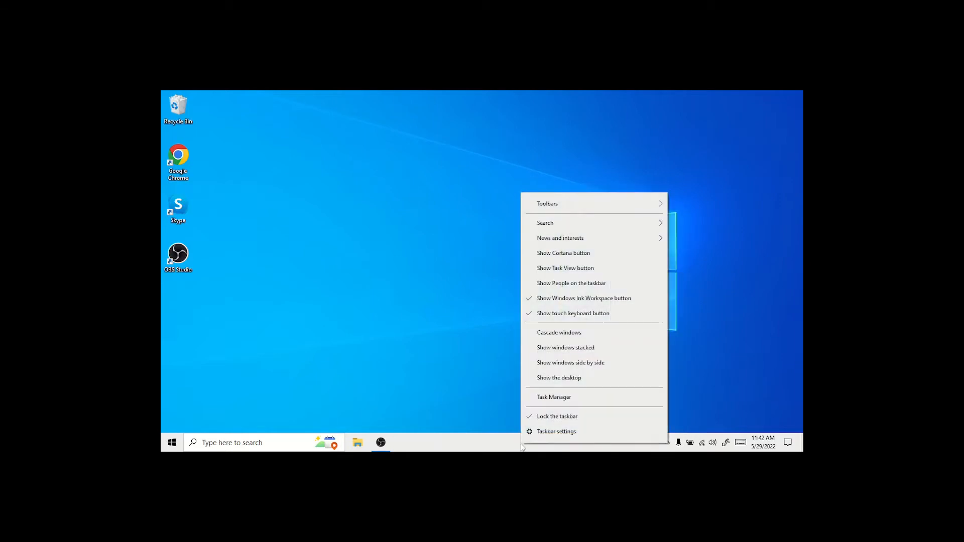
left_click(563, 299)
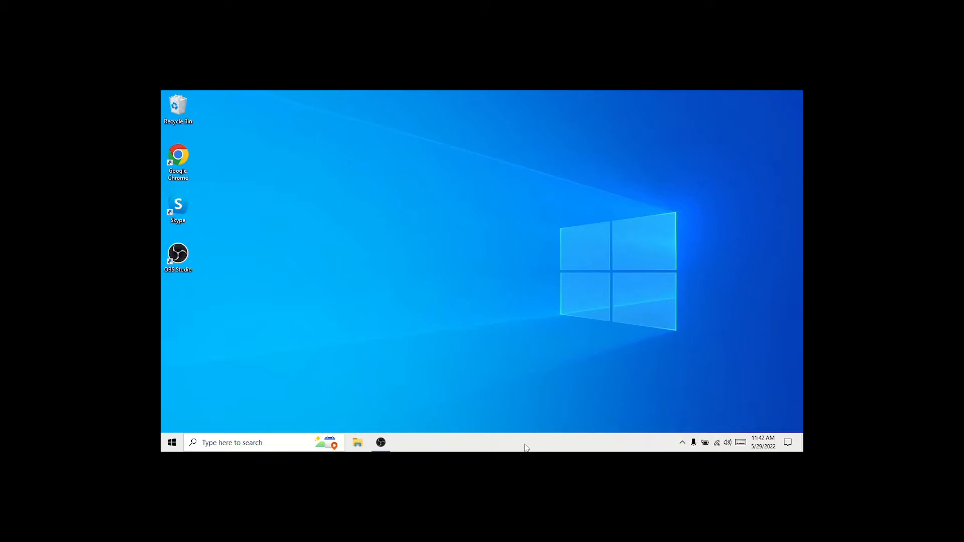
right_click(525, 447)
left_click(566, 314)
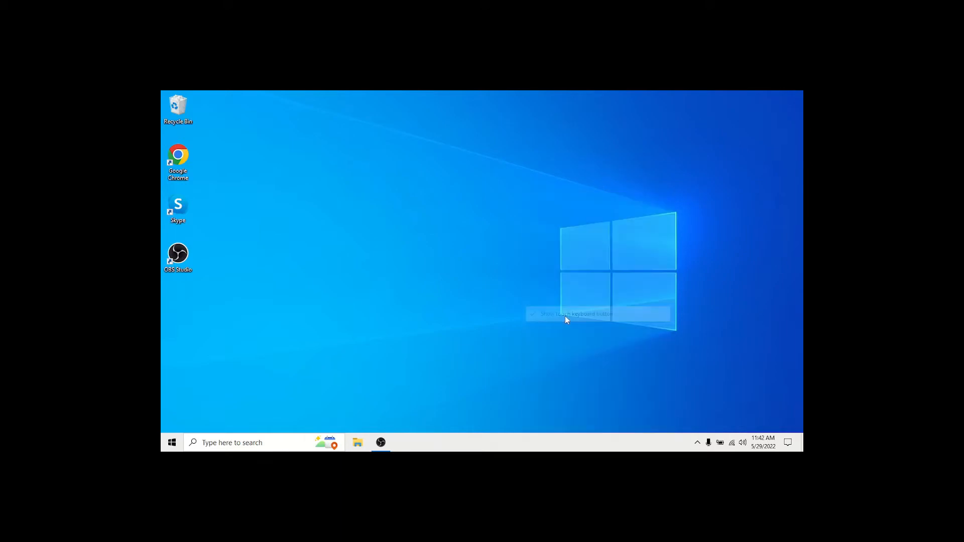
- Reduce the taskbar search to an icon, and test it by opening and closing the search window
right_click(489, 444)
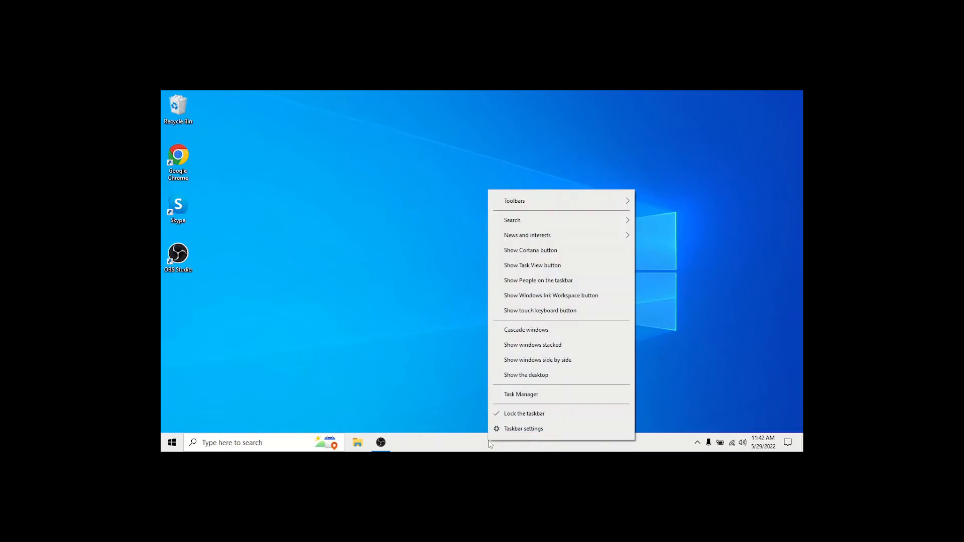
mouse_move(511, 240)
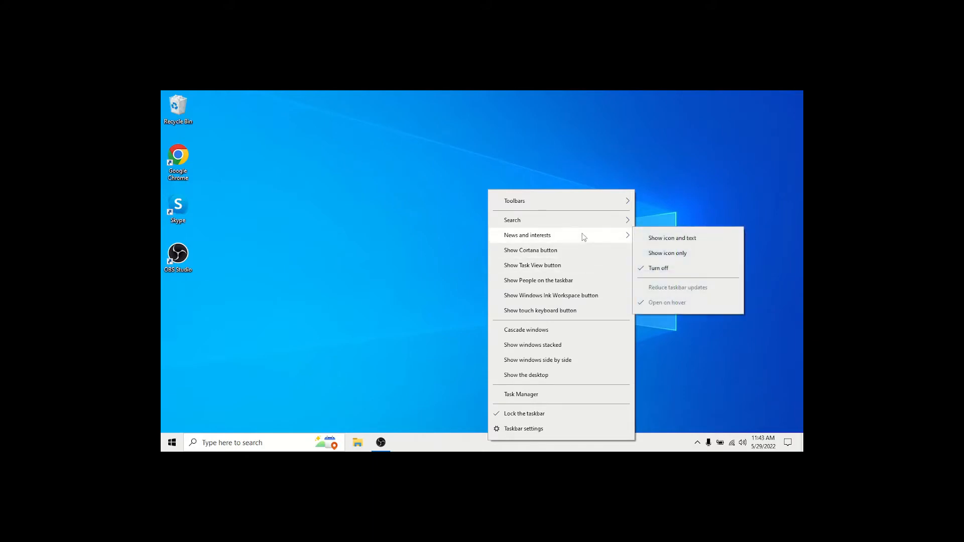
mouse_move(571, 226)
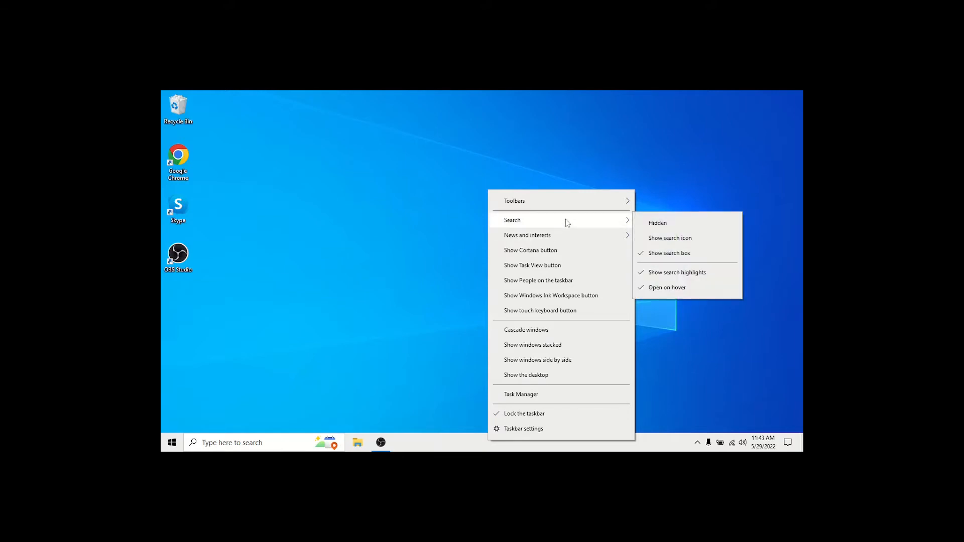
left_click(661, 241)
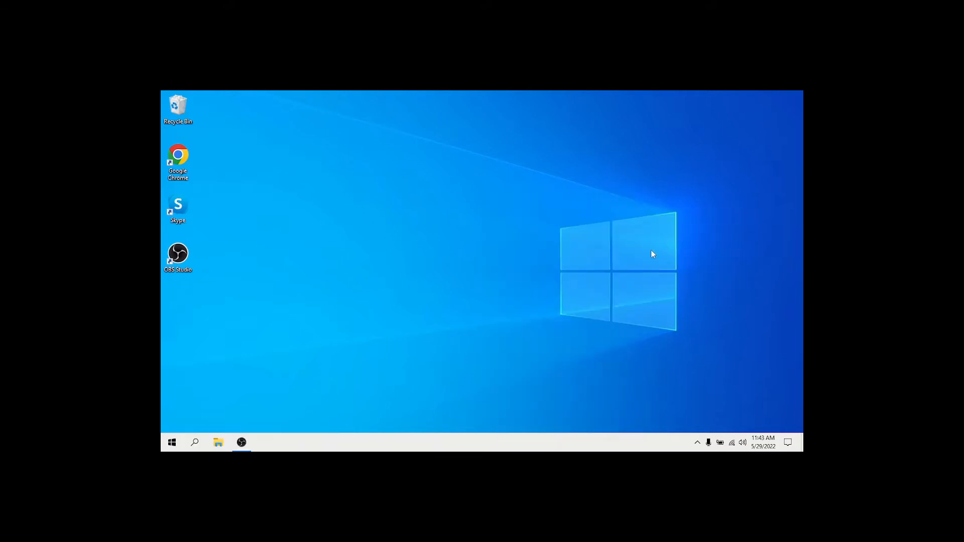
left_click(196, 443)
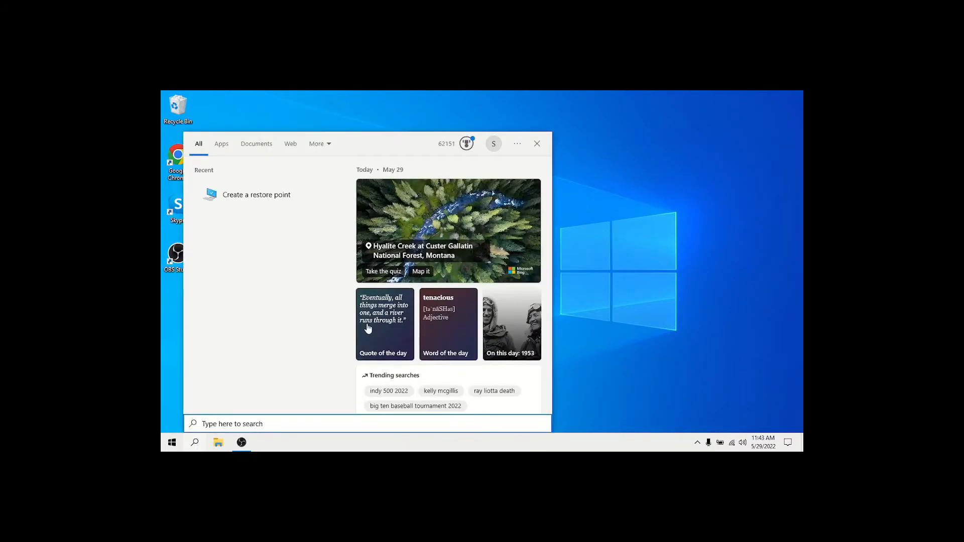
left_click(537, 144)
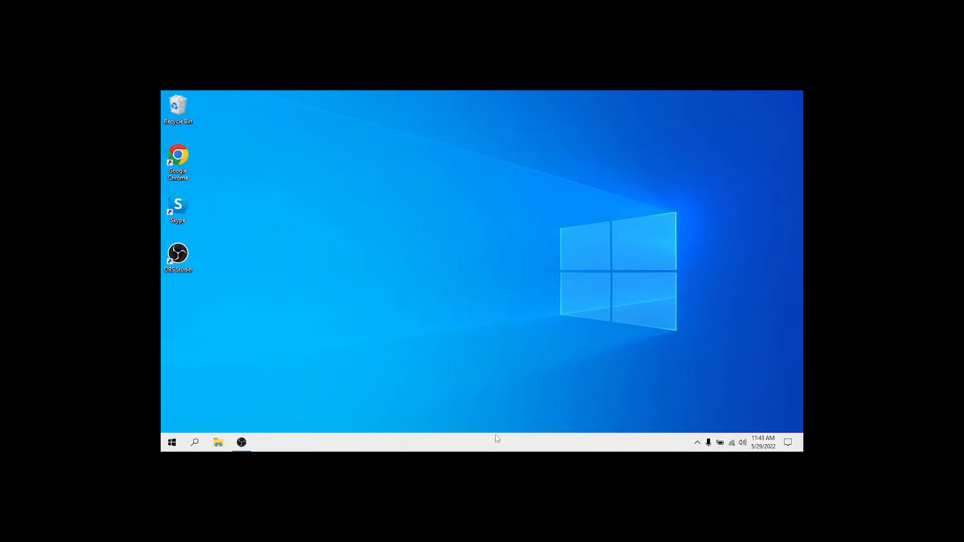
- Hide search from the taskbar entirely and briefly open and close the Start menu
right_click(490, 448)
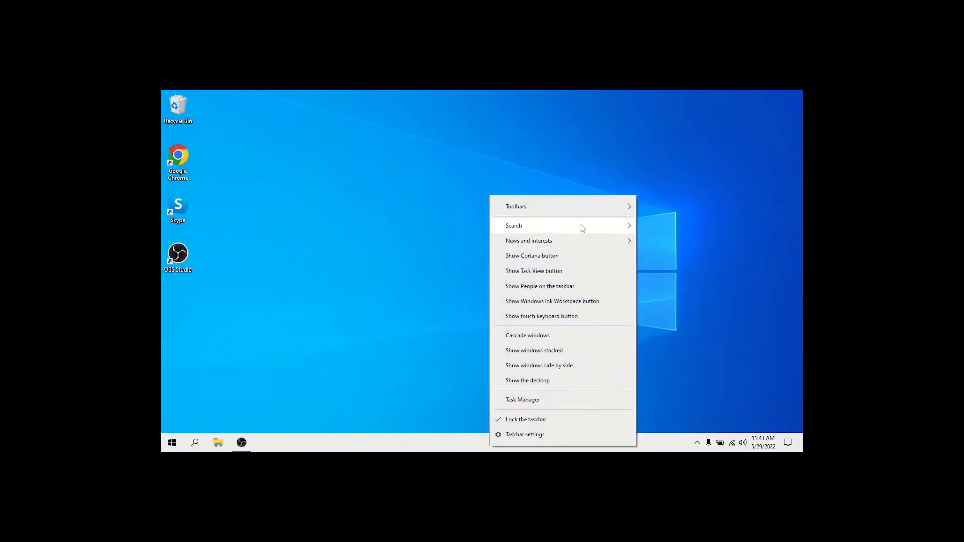
mouse_move(582, 228)
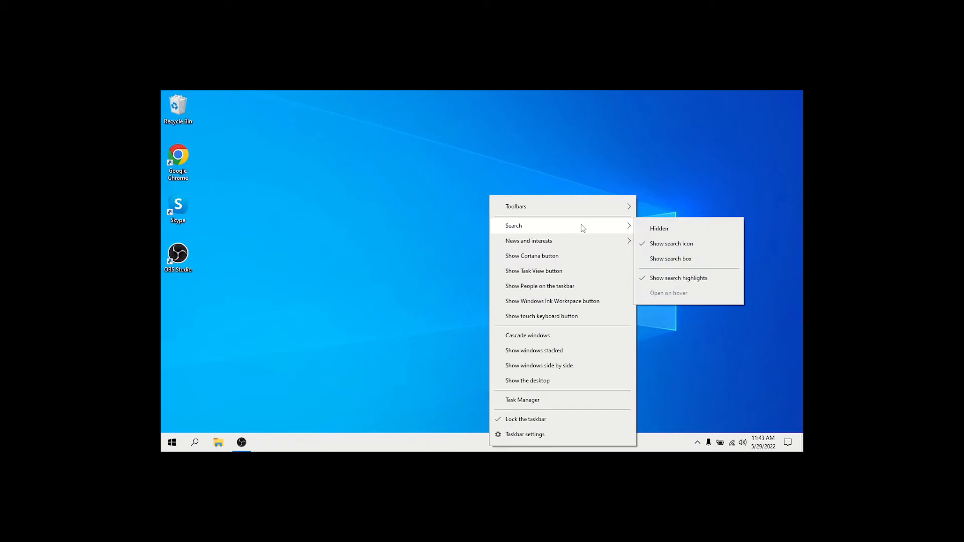
left_click(653, 230)
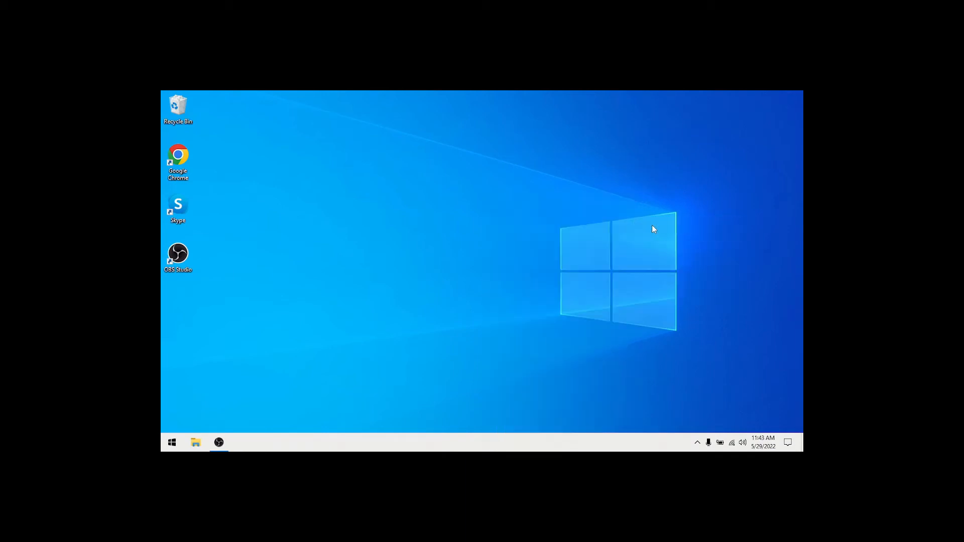
left_click(172, 443)
left_click(172, 443)
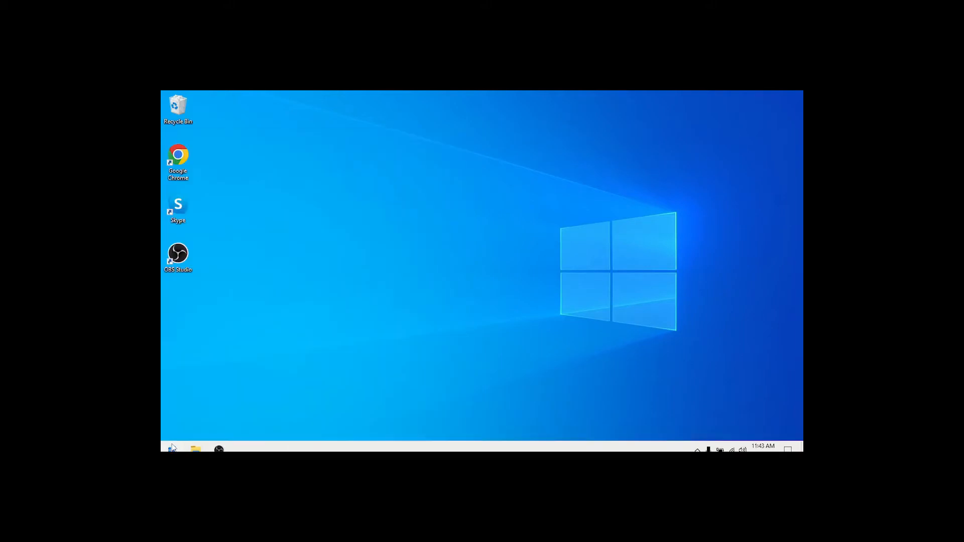
- Set the taskbar's hidden search to show as a search icon again
right_click(443, 446)
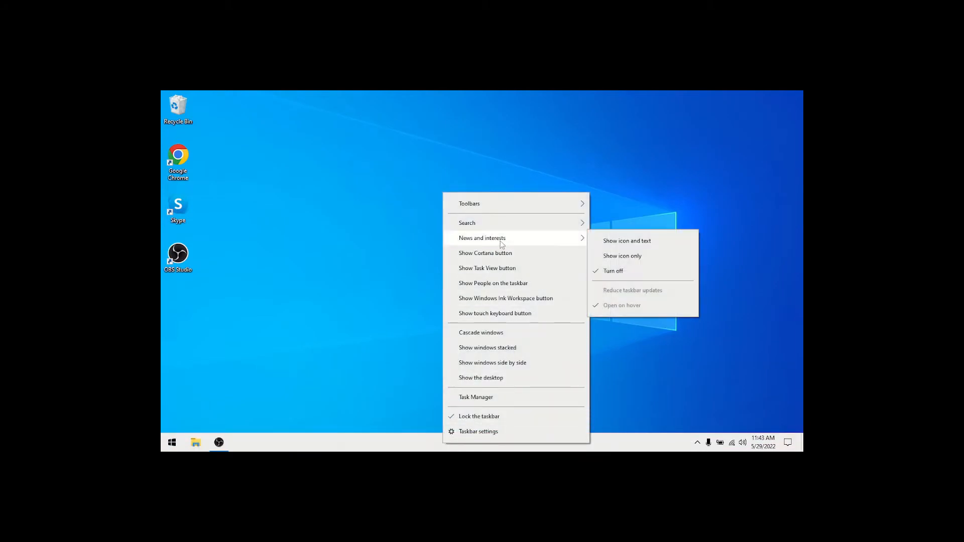
mouse_move(502, 224)
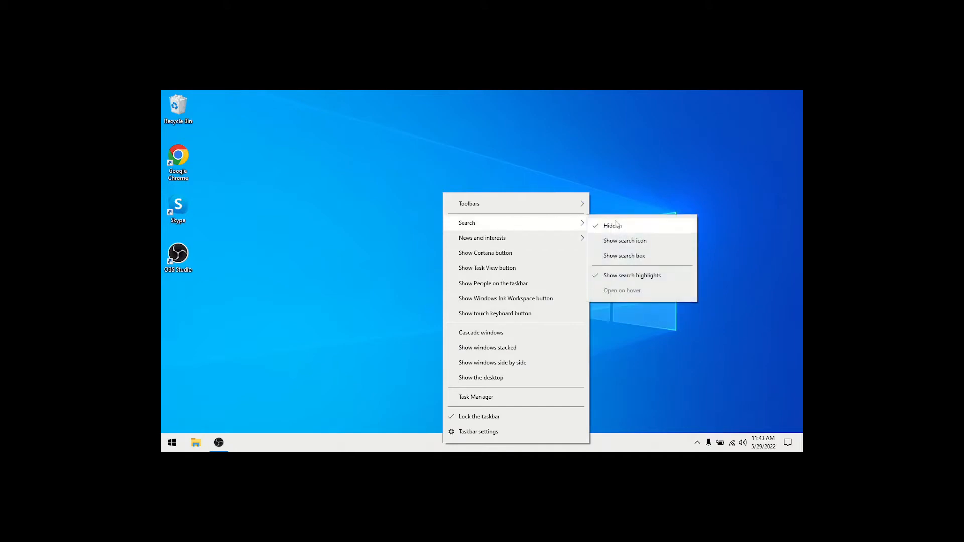
left_click(627, 242)
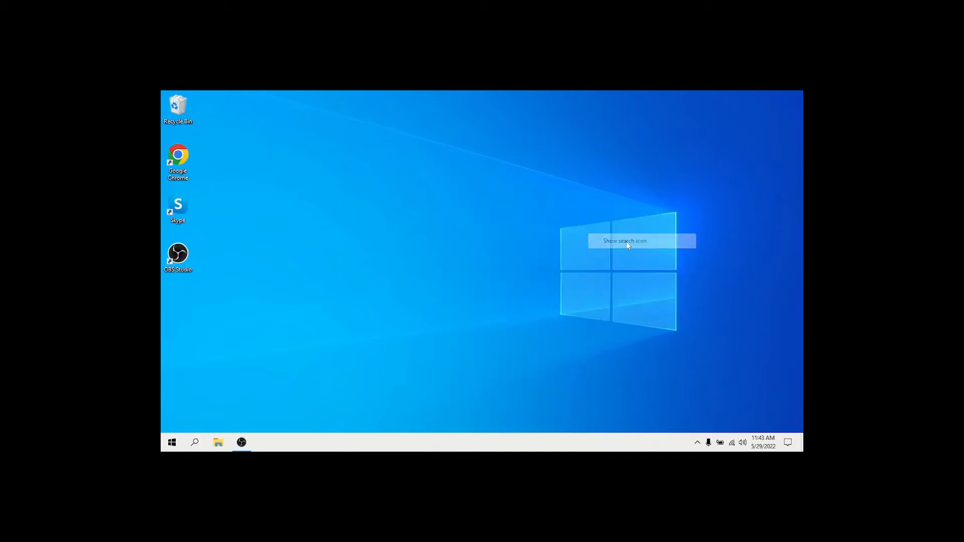
- Open the taskbar settings and turn automatic hiding in desktop mode off and back on
right_click(453, 448)
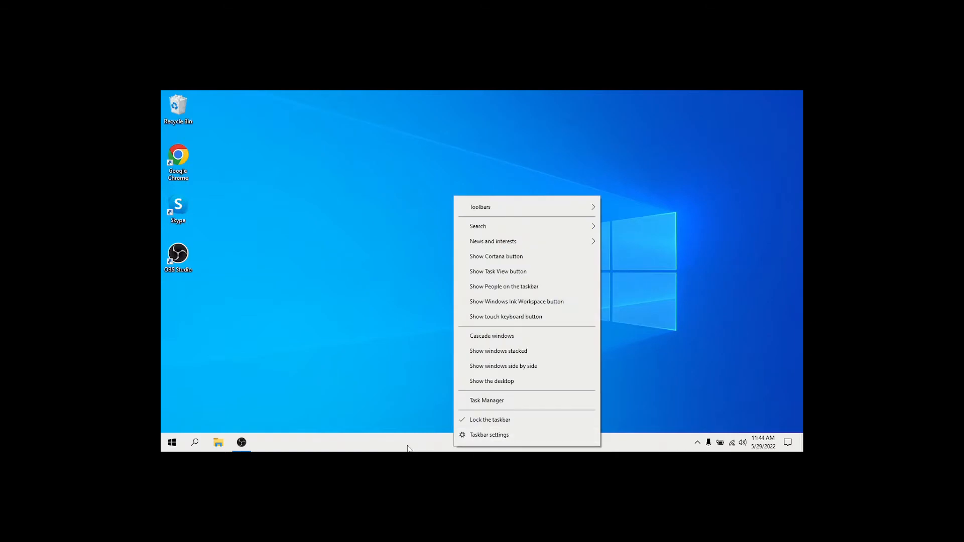
left_click(481, 435)
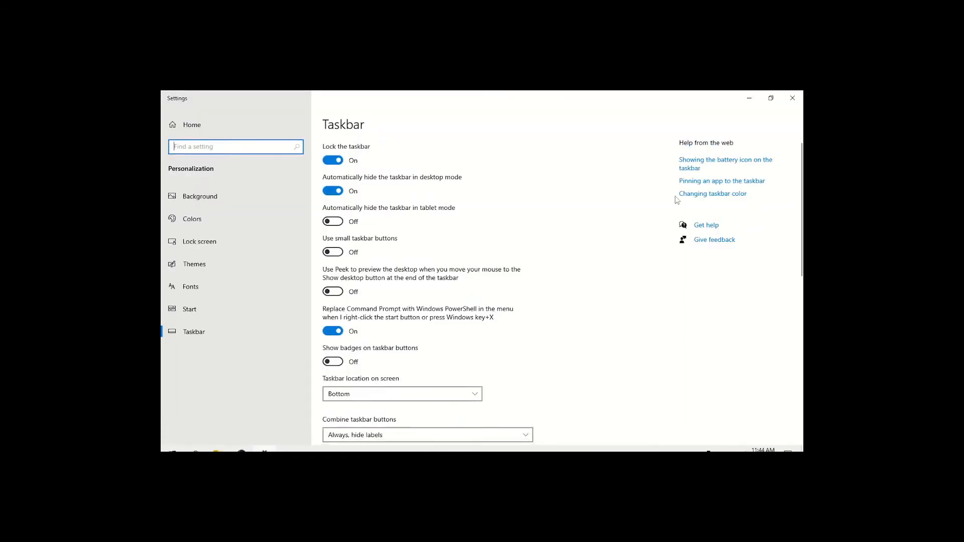
left_click(339, 191)
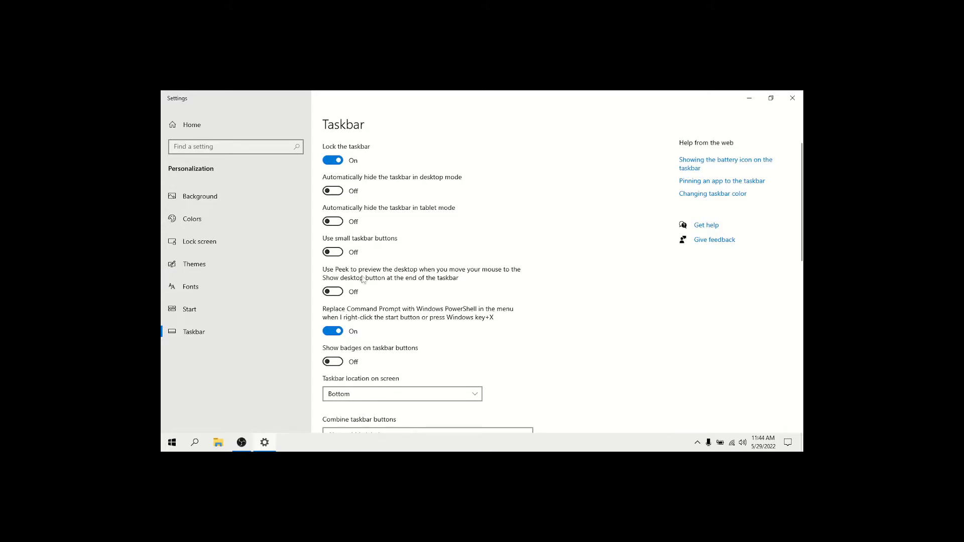
left_click(331, 191)
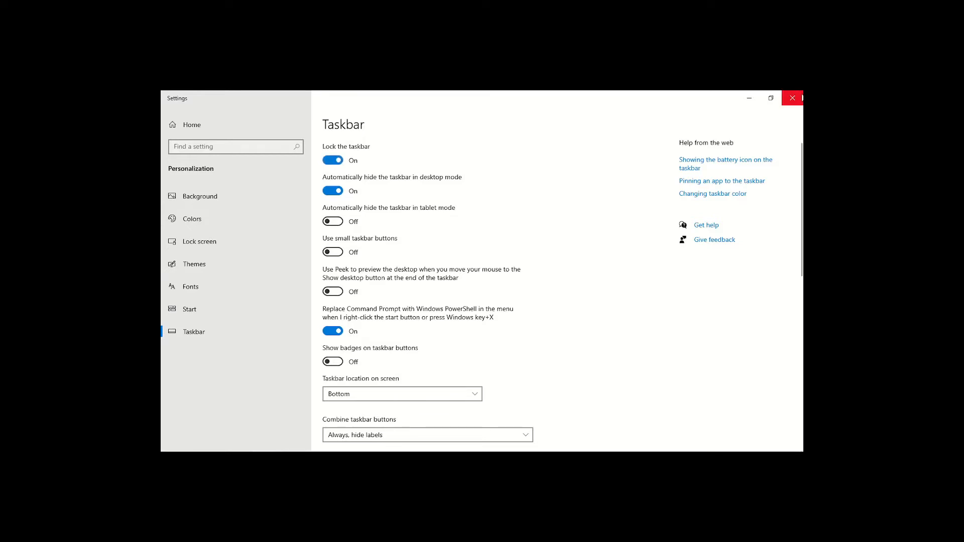
- Close the taskbar settings and look through the installed apps in the Start menu
left_click(793, 95)
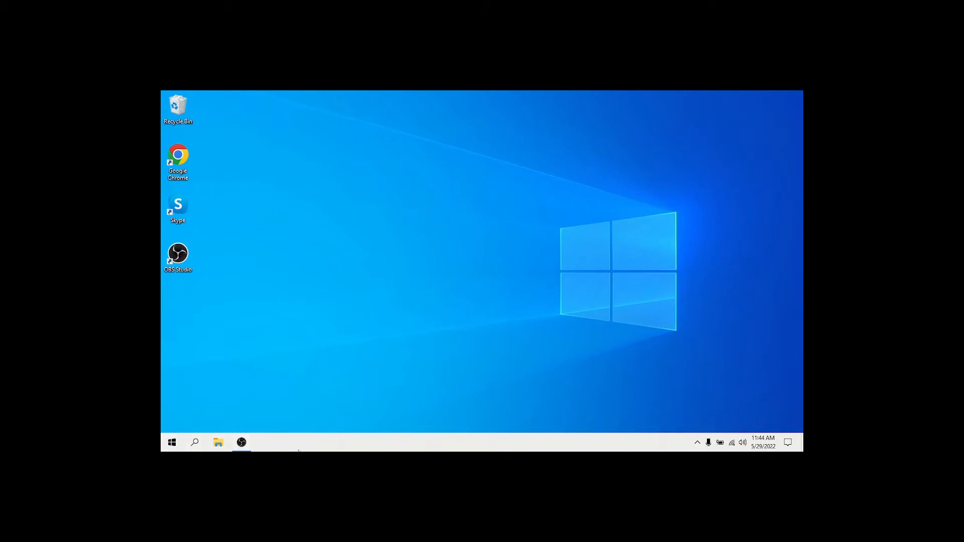
left_click(175, 445)
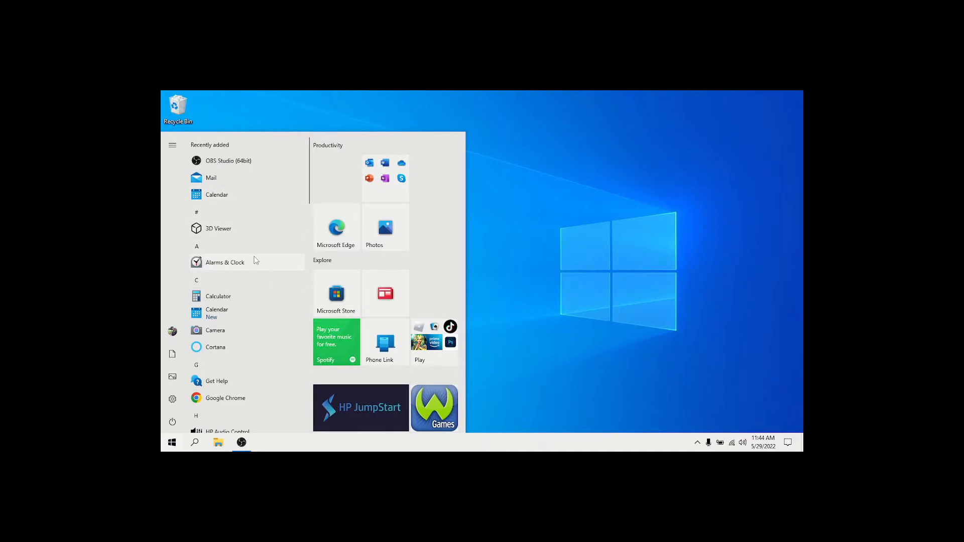
scroll(256, 259, "down", 4)
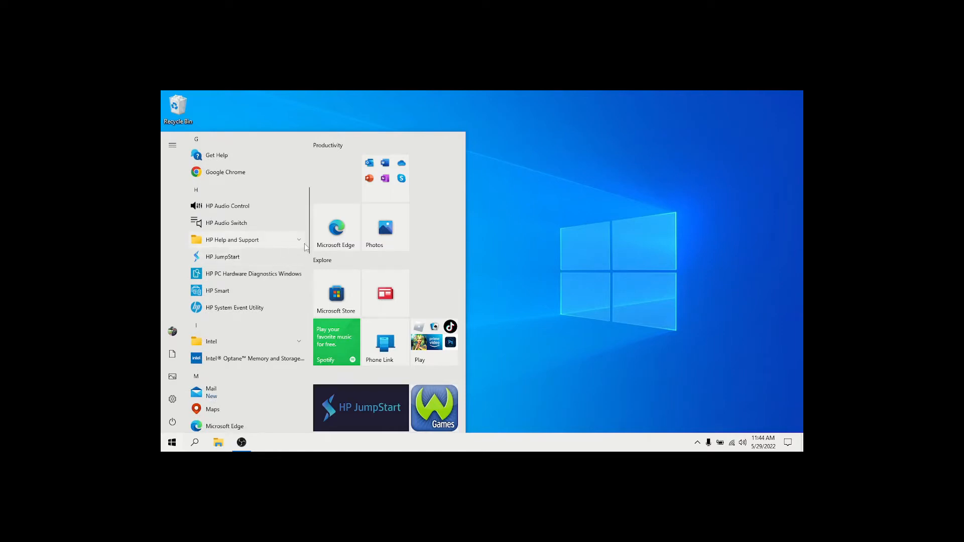
left_click_drag(309, 243, 306, 254)
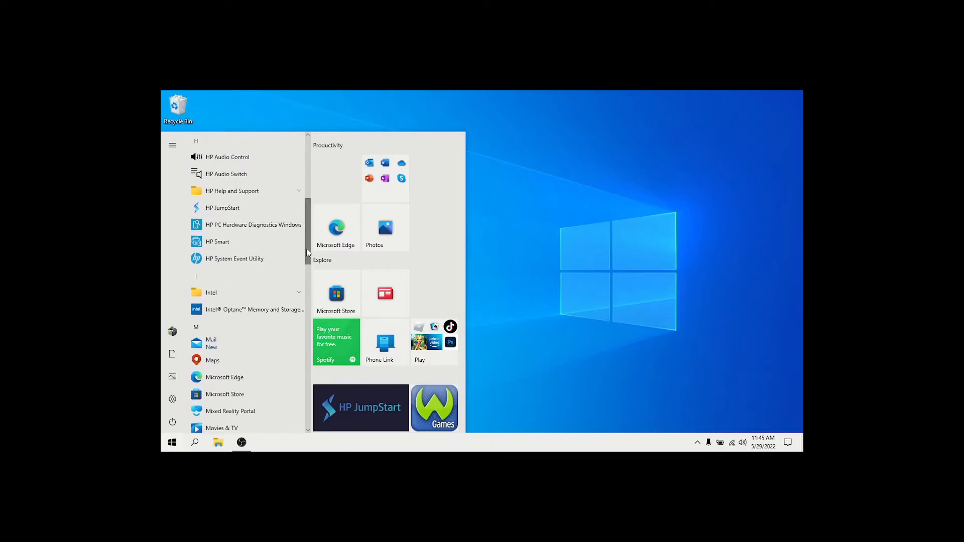
left_click_drag(308, 251, 307, 241)
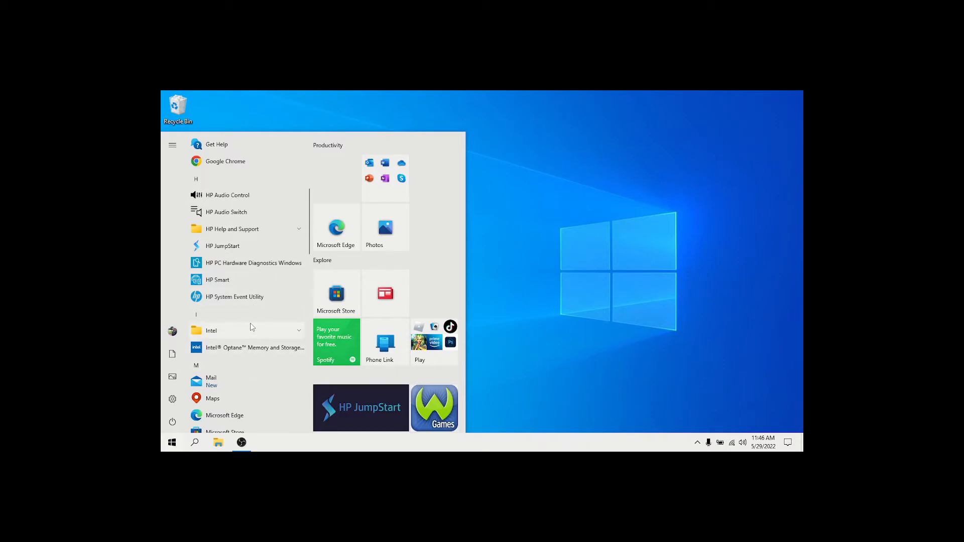
- Check the options offered for Microsoft Store in the Start menu's app list, without changing anything
scroll(251, 325, "down", 3)
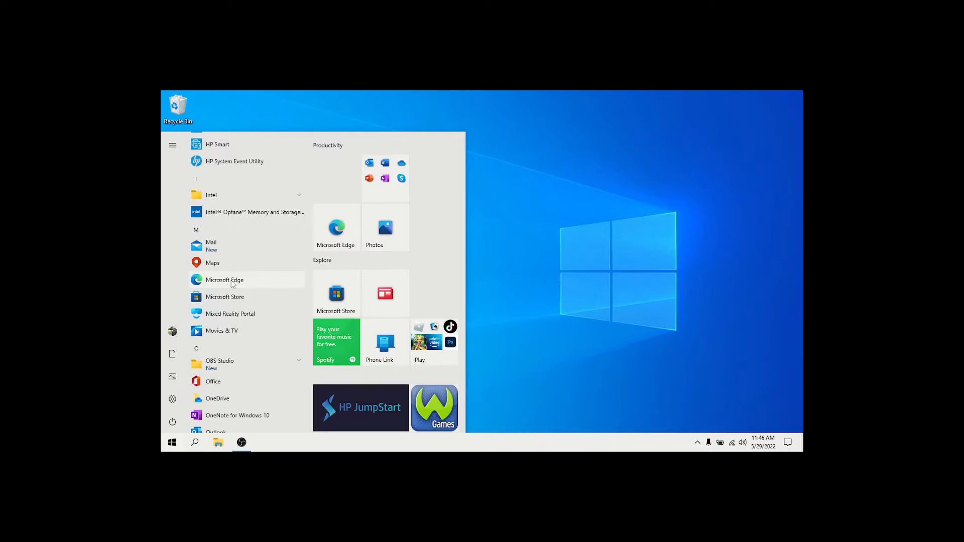
right_click(266, 297)
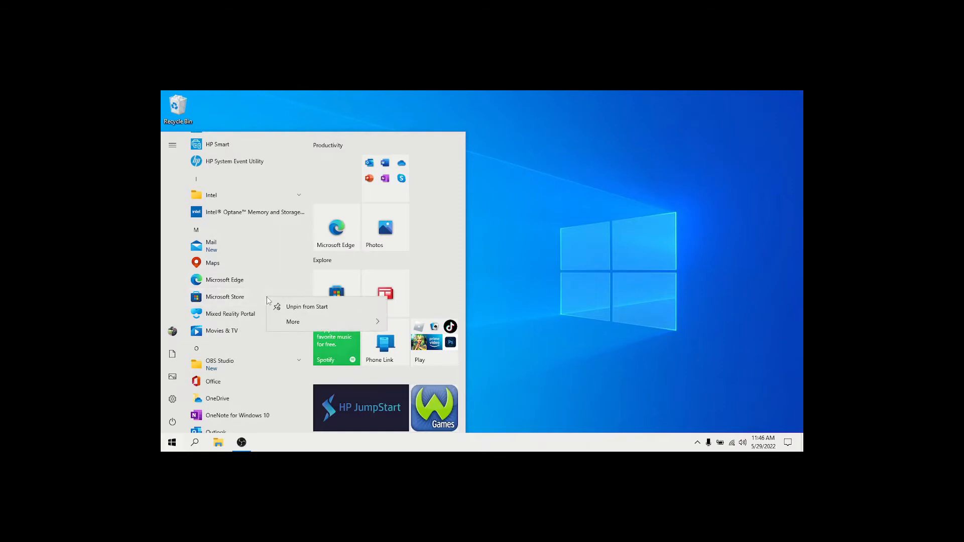
mouse_move(321, 321)
left_click(286, 271)
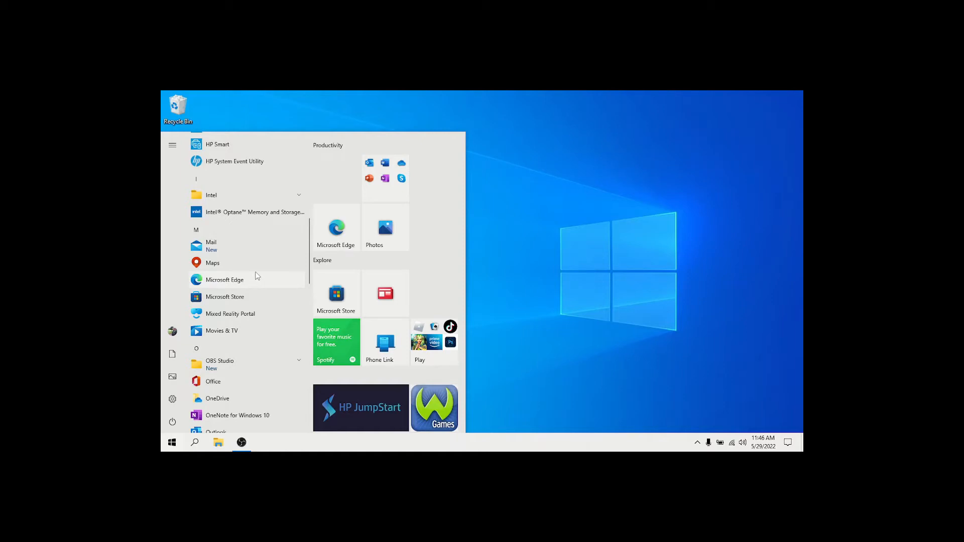
- Uninstall the Mail app from the recently added apps in the Start menu
scroll(255, 274, "up", 8)
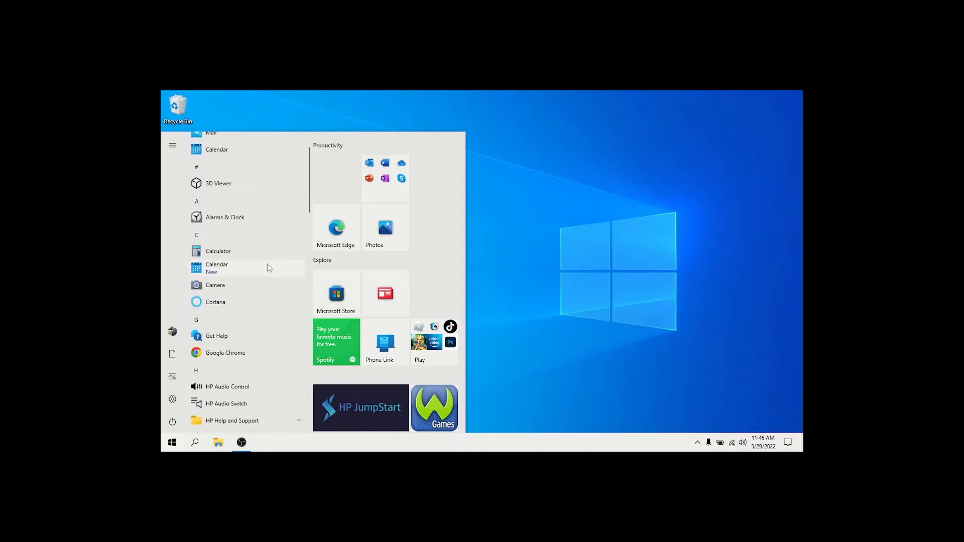
scroll(308, 203, "up", 2)
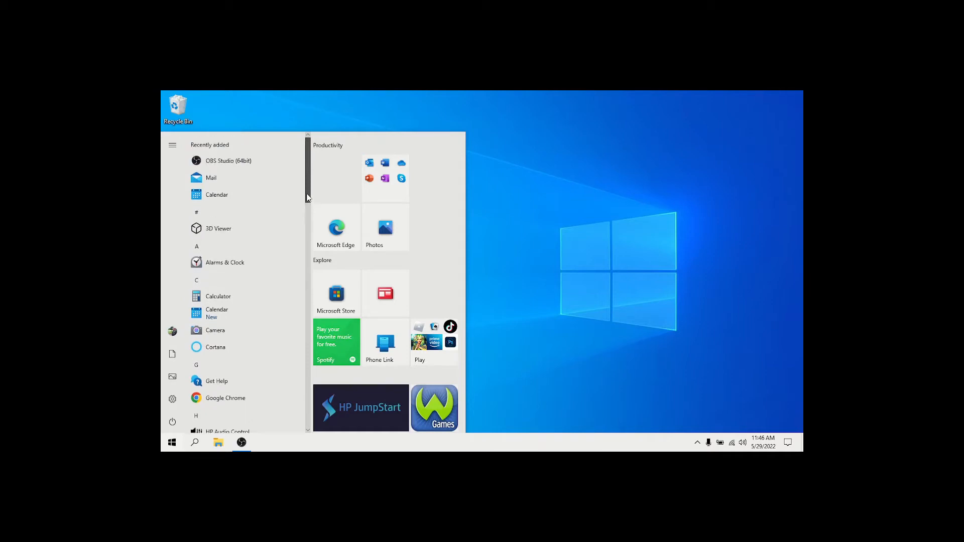
right_click(228, 180)
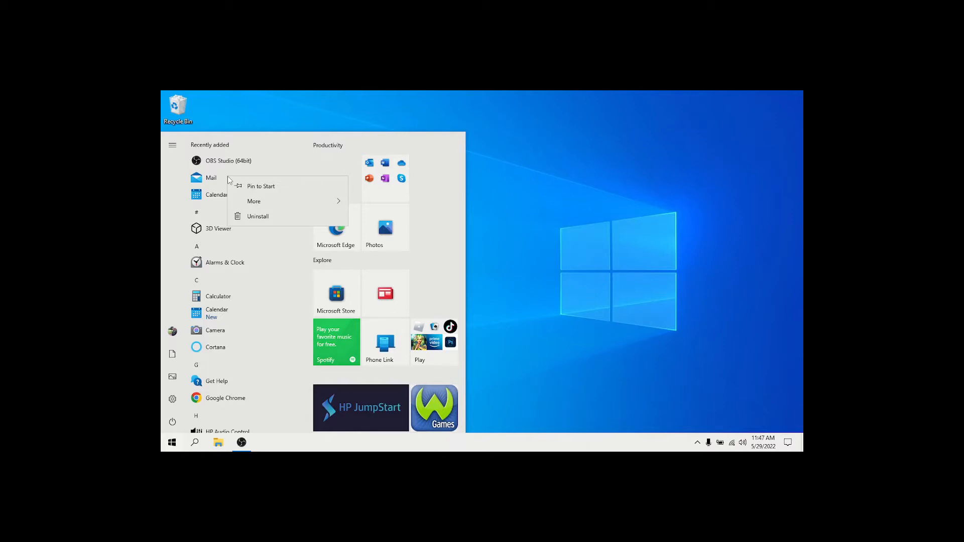
left_click(273, 217)
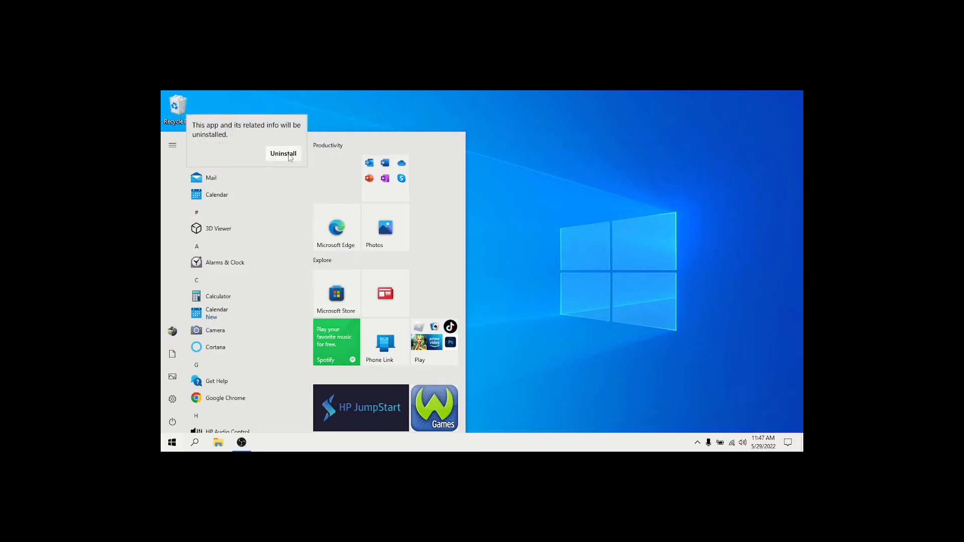
left_click(289, 155)
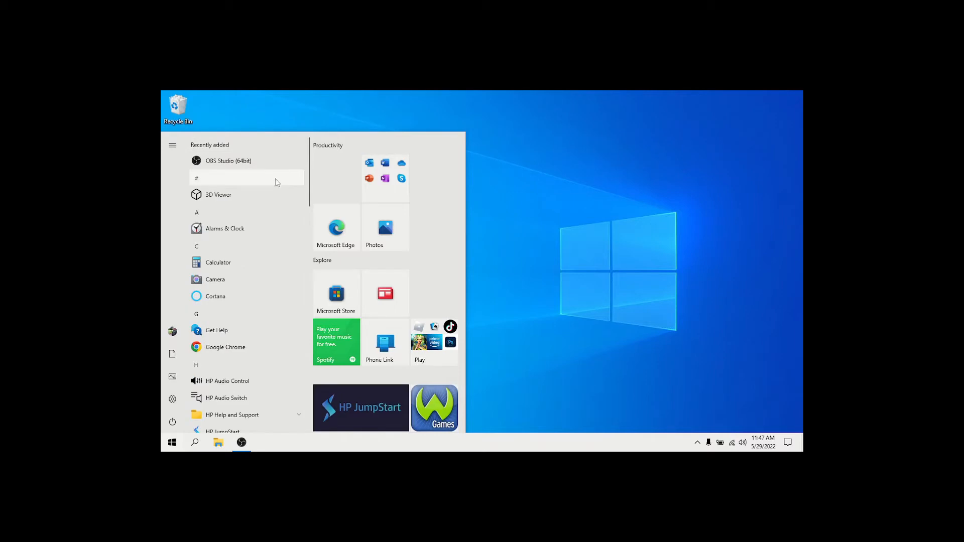
- Check the options offered for Alarms & Clock in the Start menu's app list, without changing anything
scroll(275, 179, "down", 1)
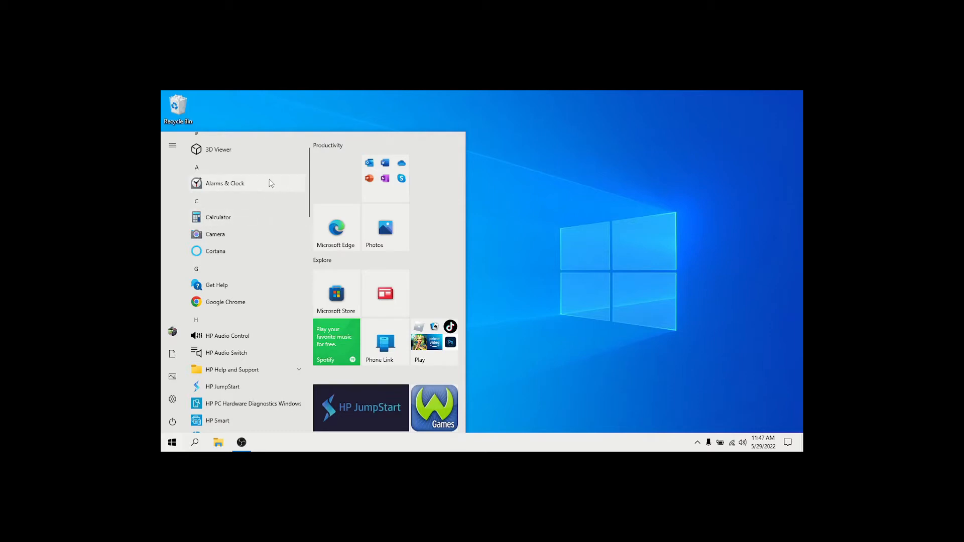
right_click(271, 183)
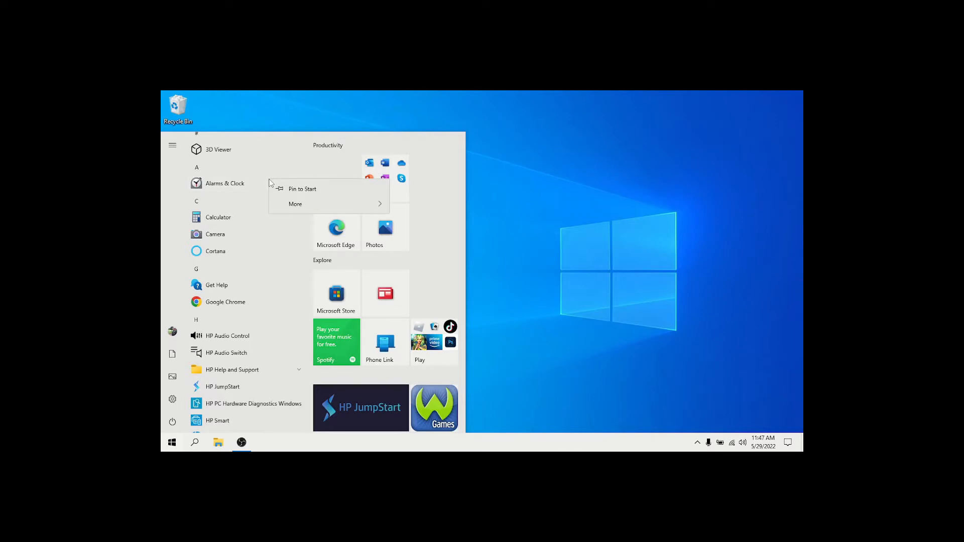
mouse_move(290, 205)
left_click(264, 163)
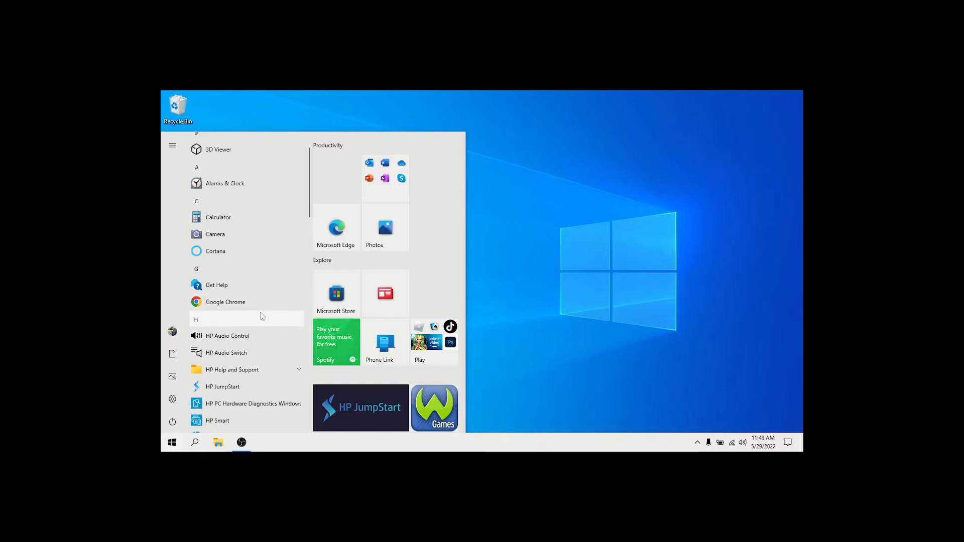
- Look further through the app list and check the options offered for Movies & TV
scroll(265, 309, "down", 1)
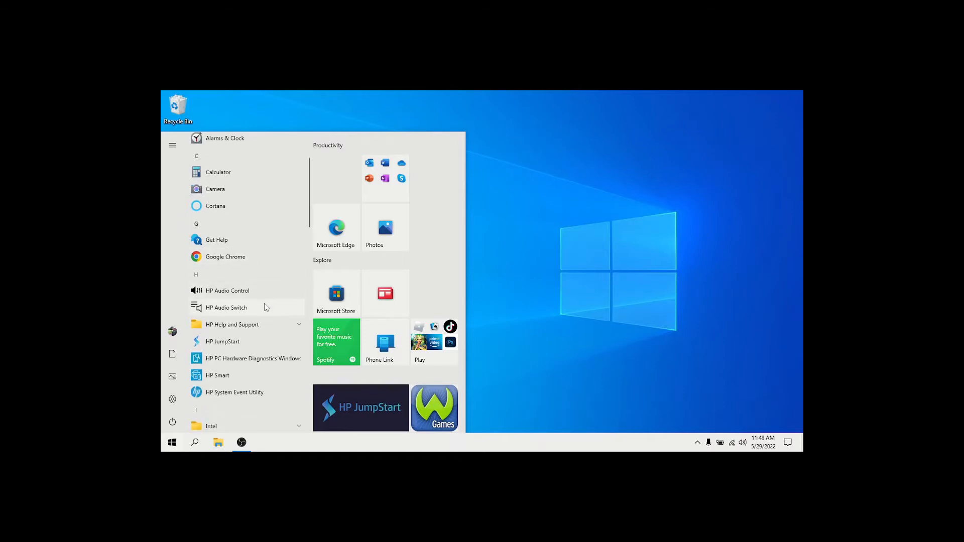
scroll(266, 306, "down", 1)
scroll(269, 301, "down", 2)
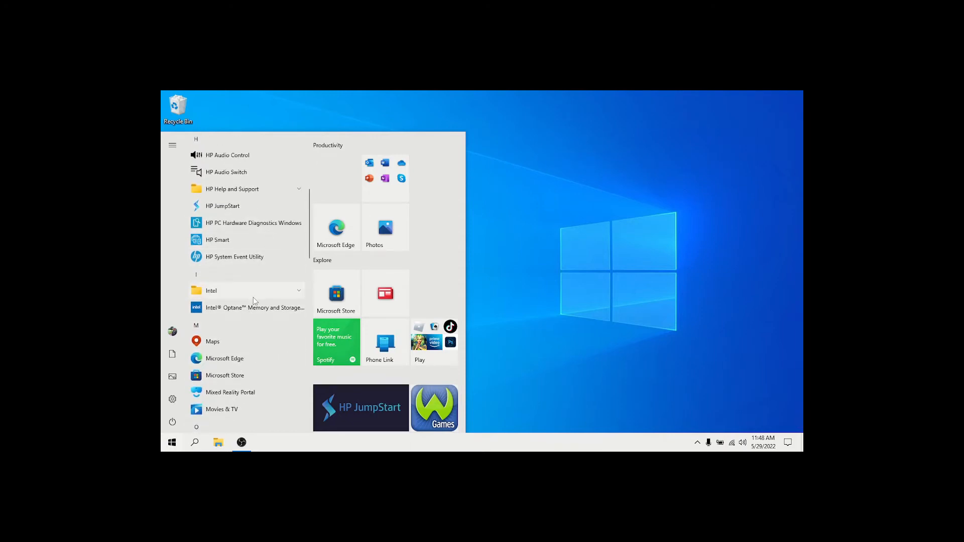
scroll(253, 297, "down", 1)
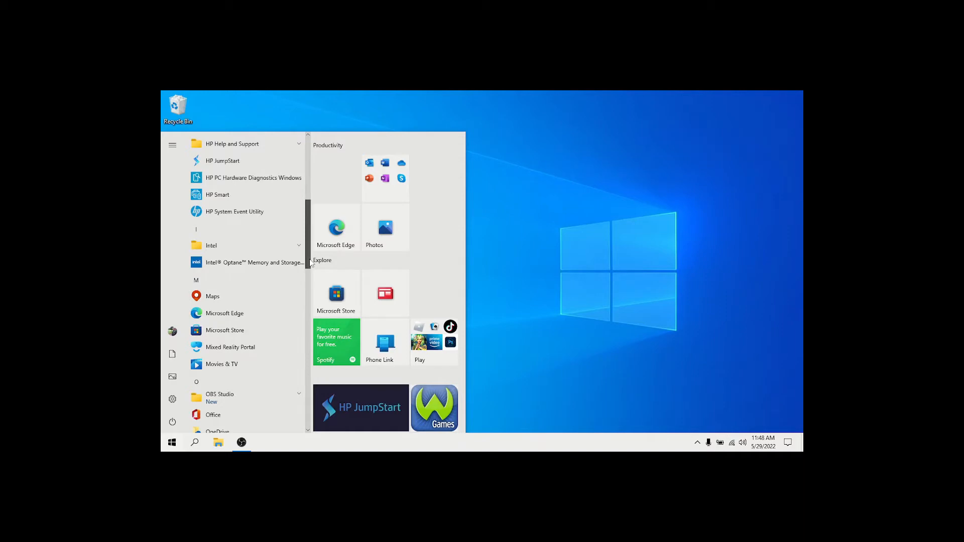
left_click_drag(309, 262, 309, 282)
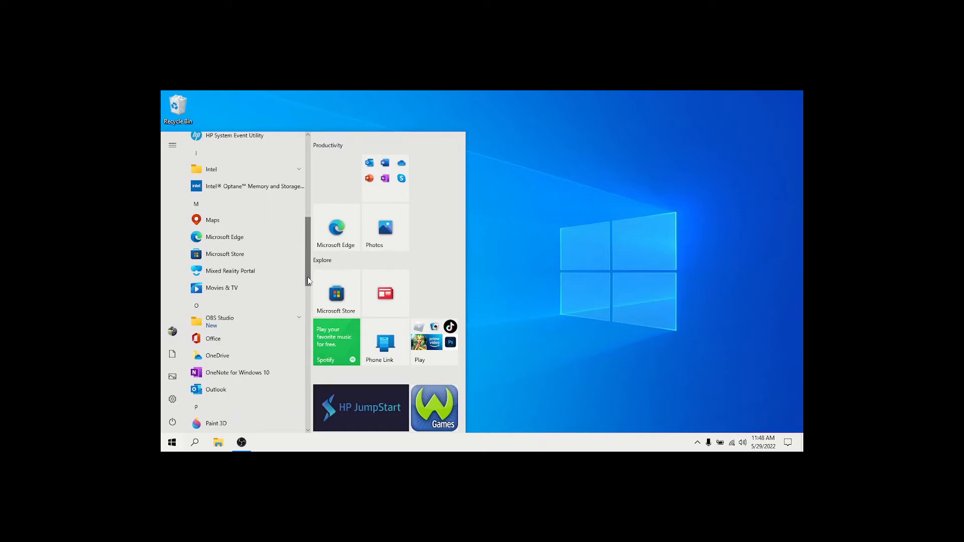
right_click(230, 289)
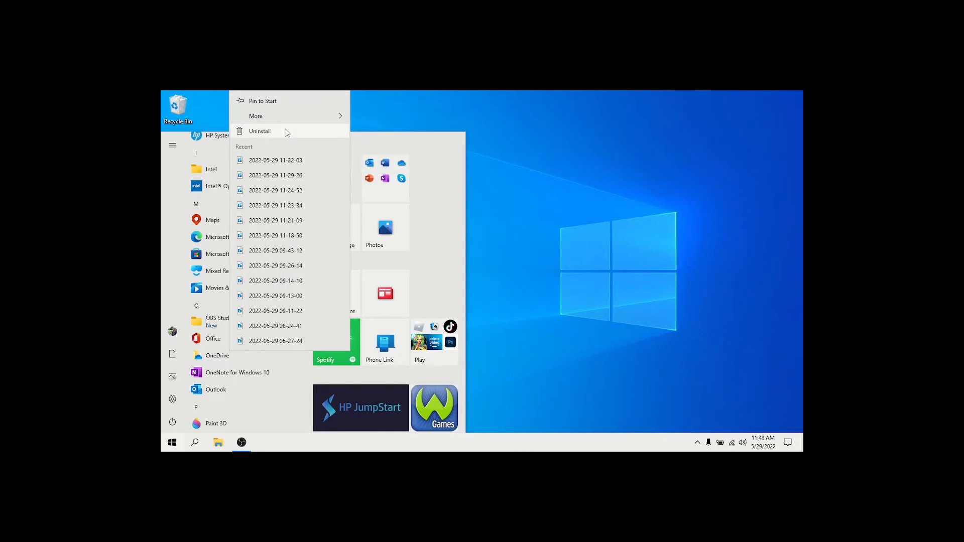
left_click(162, 259)
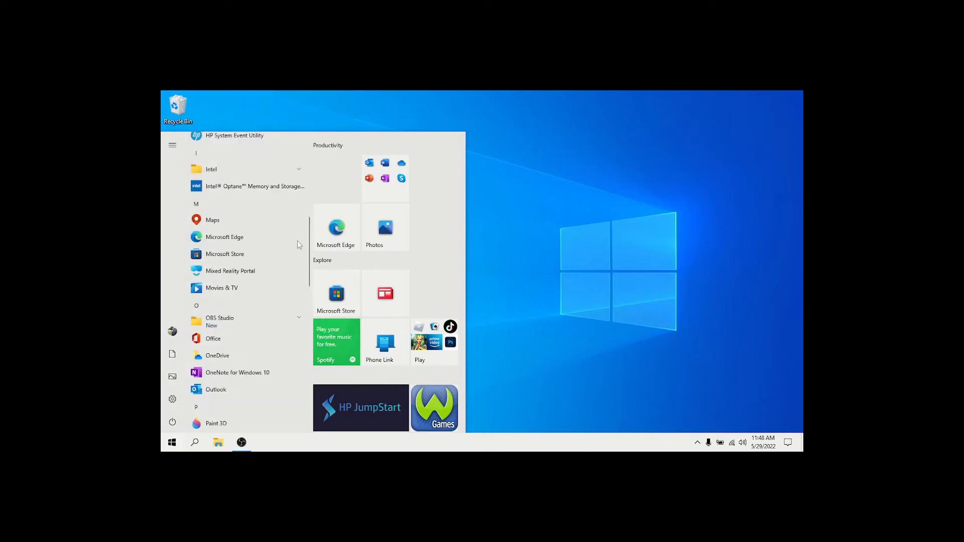
- Uninstall the Office app from the Start menu's app list
right_click(231, 342)
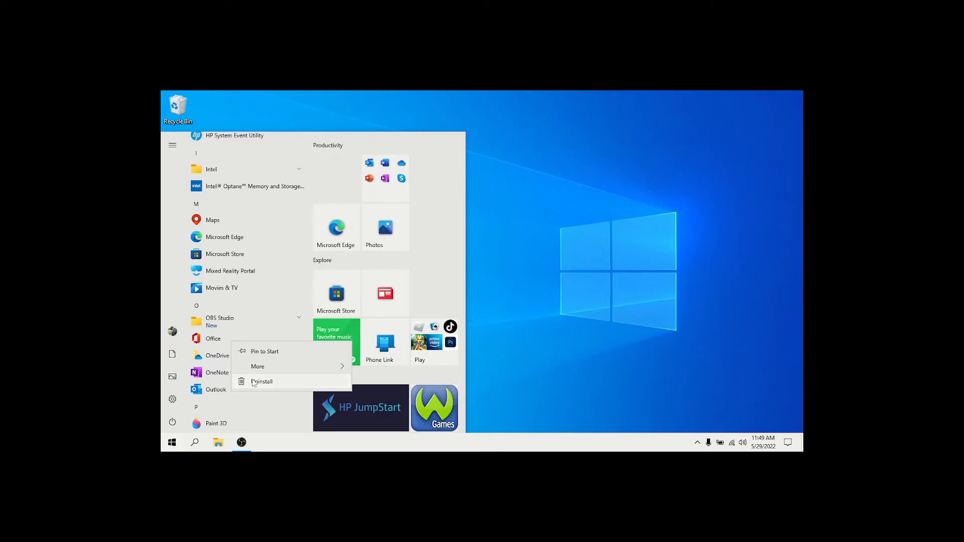
left_click(254, 383)
left_click(296, 317)
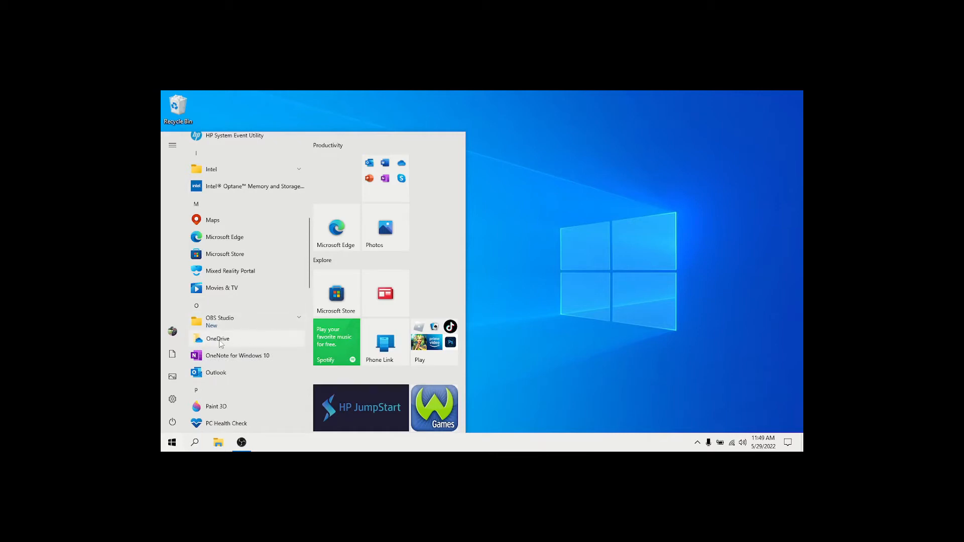
- Uninstall Microsoft OneDrive through Programs and Features, and close that window
right_click(245, 340)
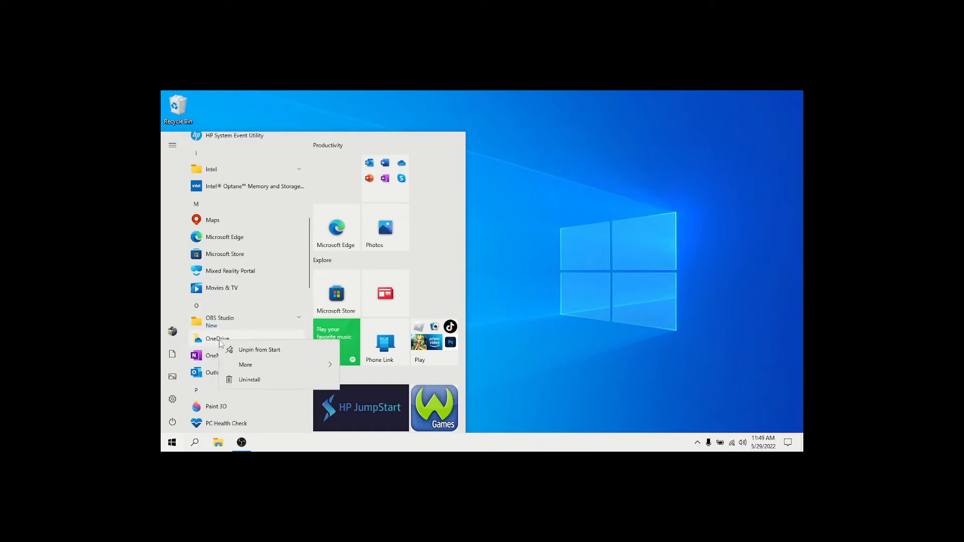
left_click(251, 382)
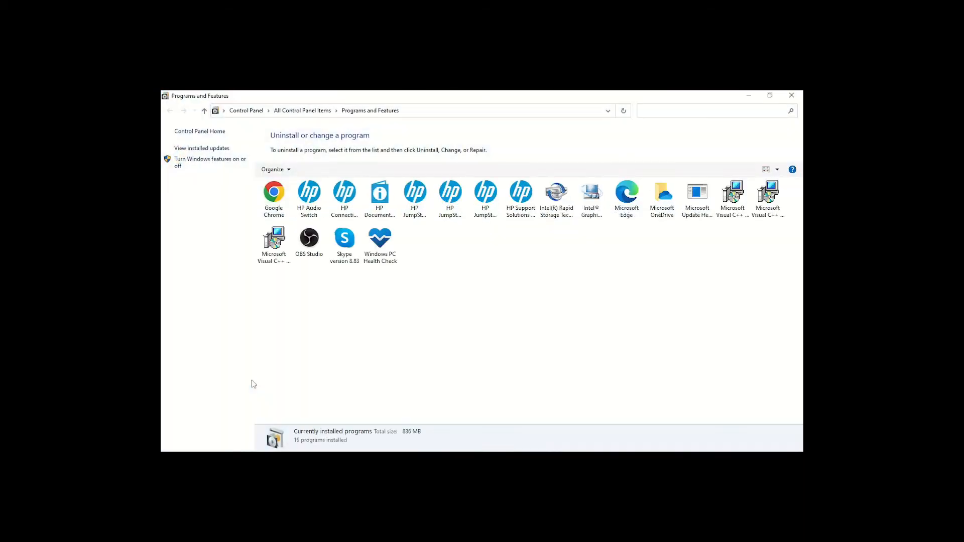
left_click(661, 197)
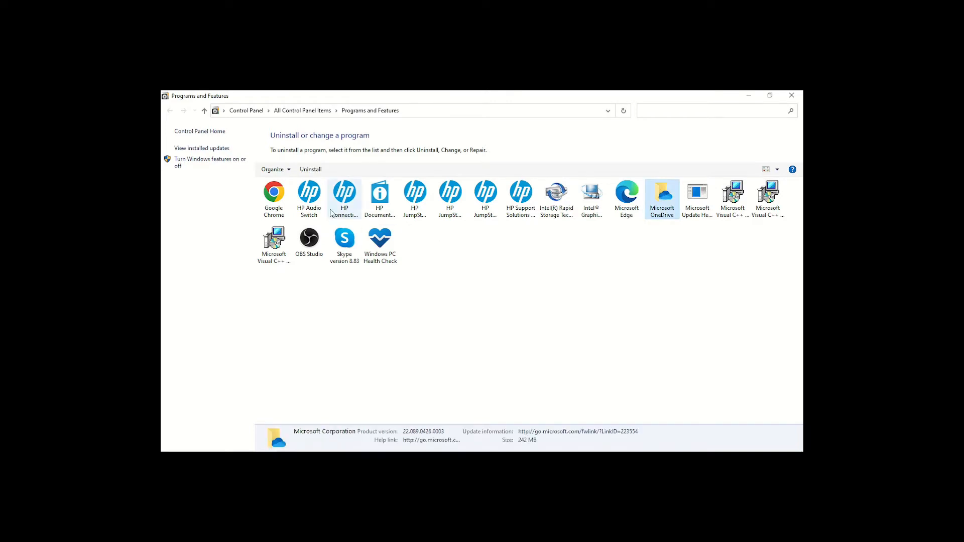
left_click(315, 171)
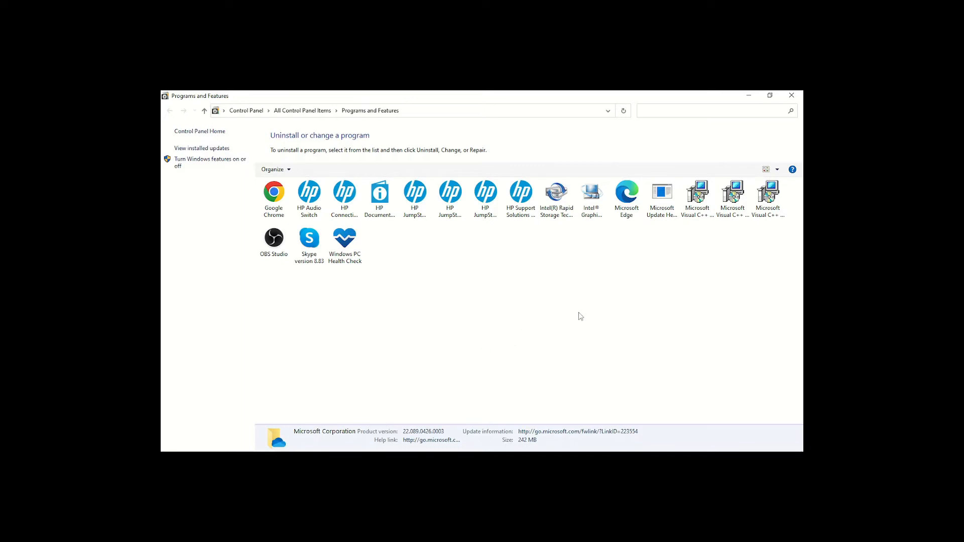
left_click(798, 98)
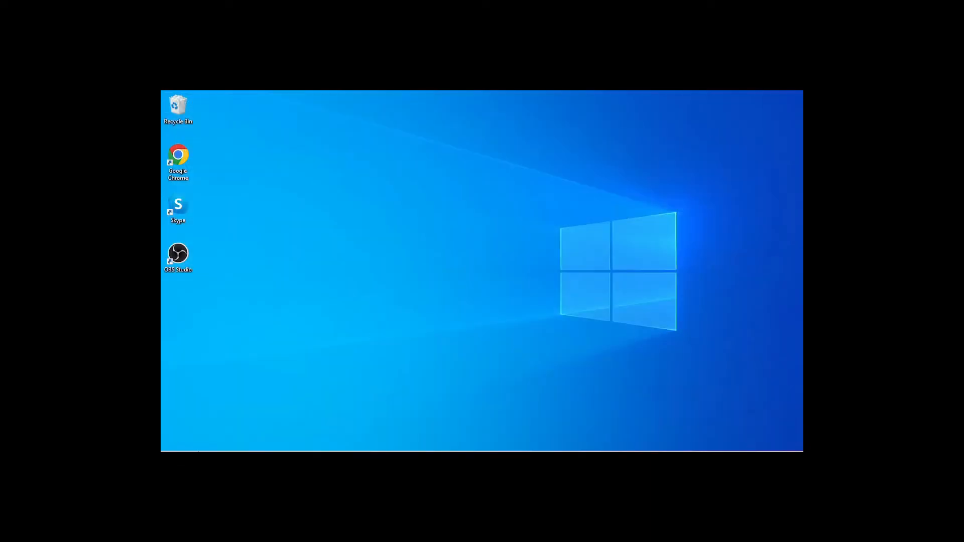
- Uninstall OneNote for Windows 10 from the Start menu's app list
left_click(171, 443)
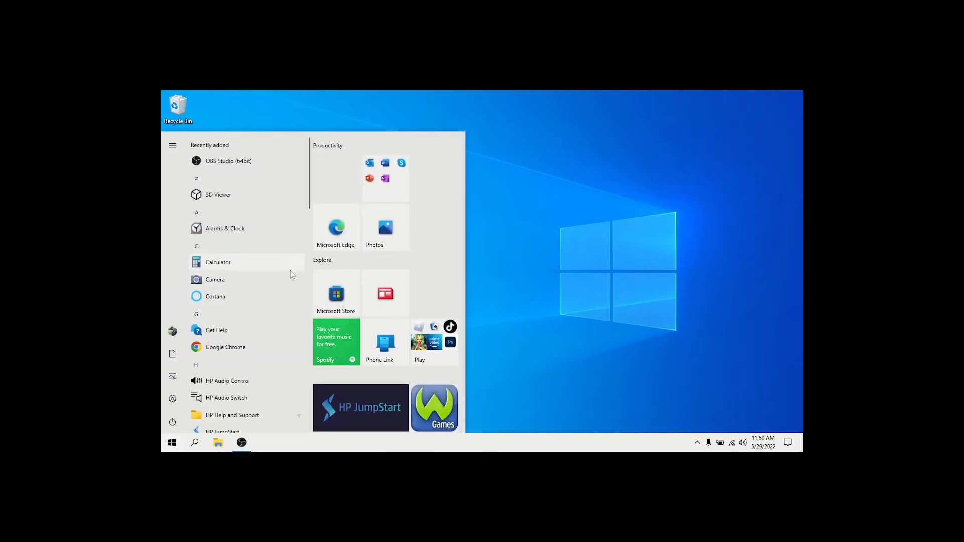
scroll(280, 327, "down", 5)
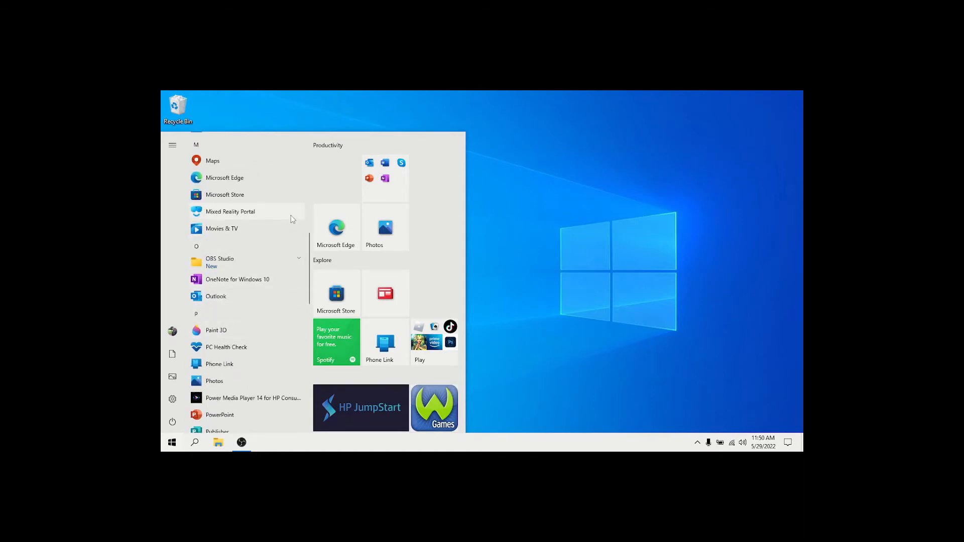
right_click(245, 283)
left_click(275, 315)
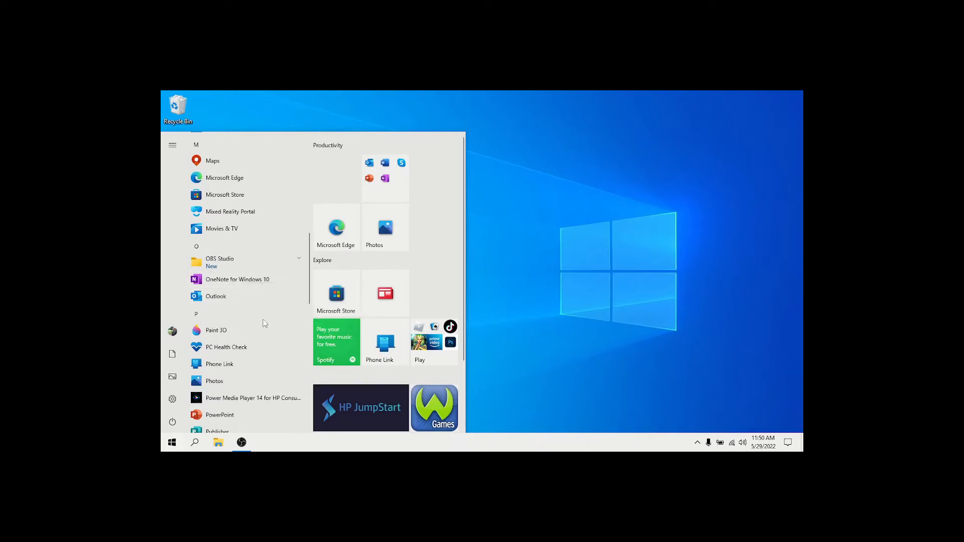
left_click(275, 259)
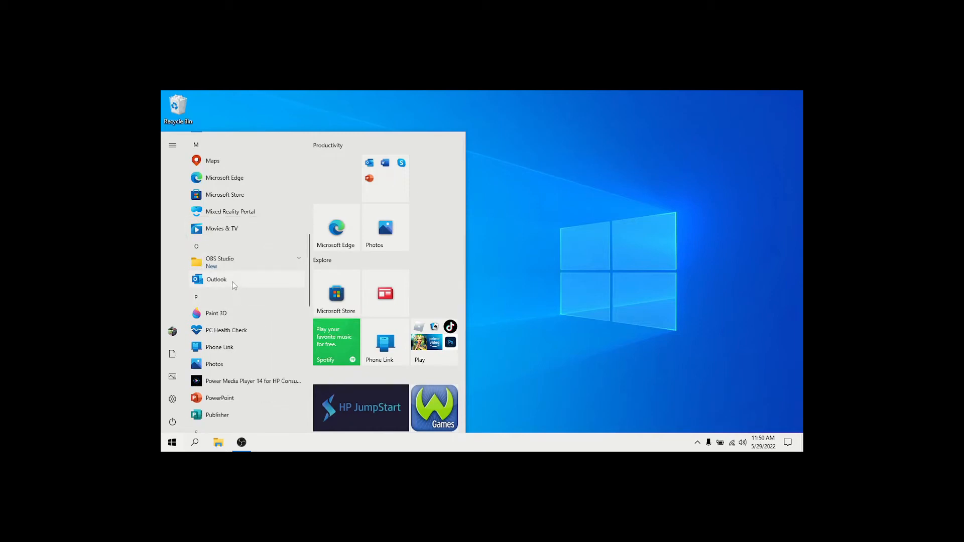
- Uninstall Outlook from the Start menu's app list, and check the options offered for Phone Link
right_click(234, 282)
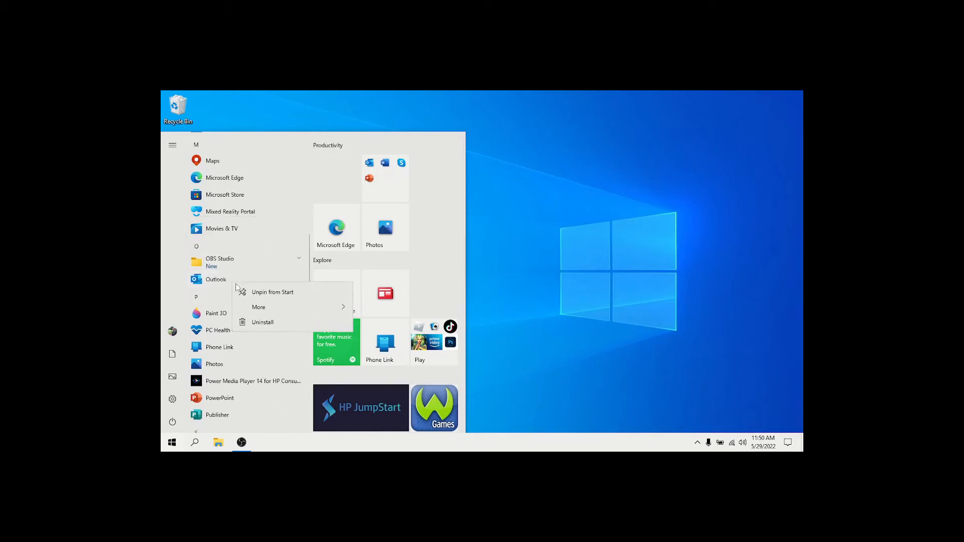
left_click(264, 322)
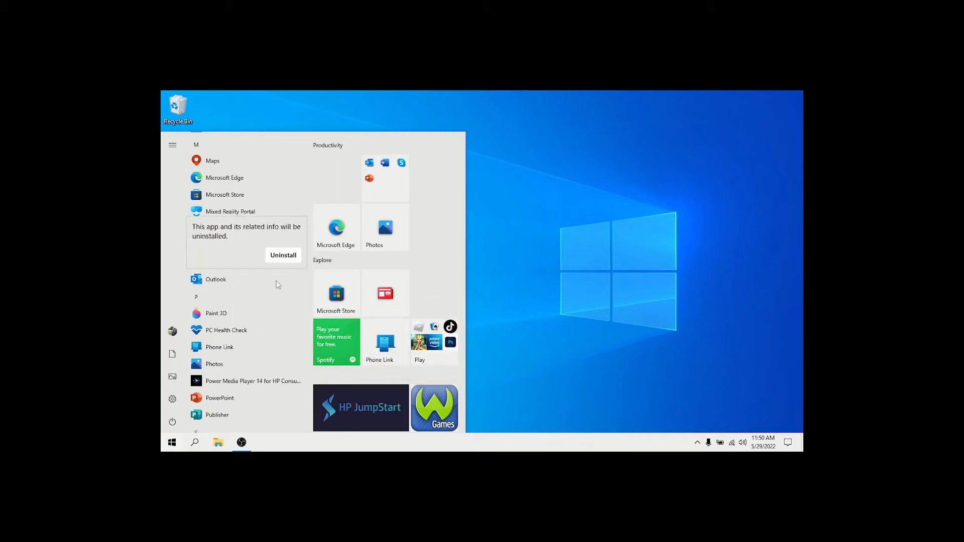
left_click(280, 255)
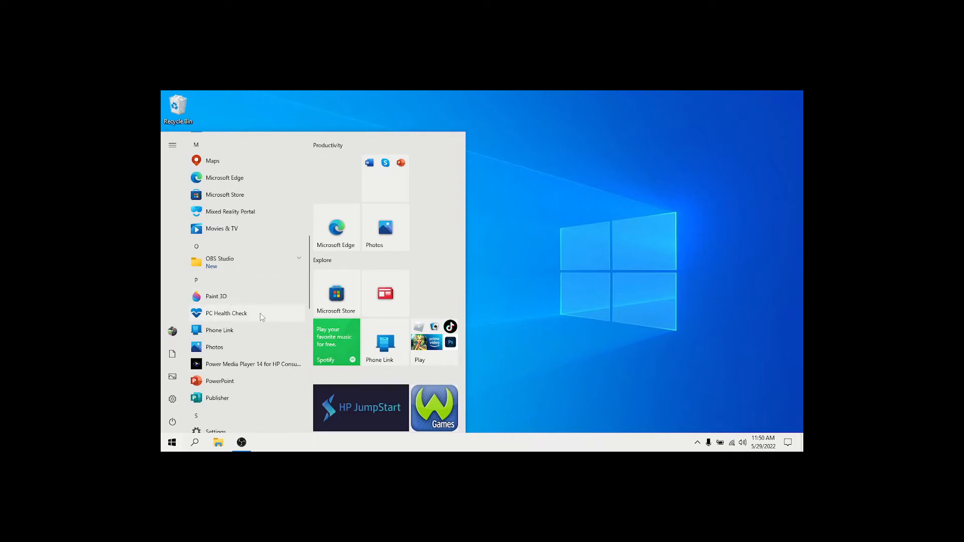
right_click(227, 337)
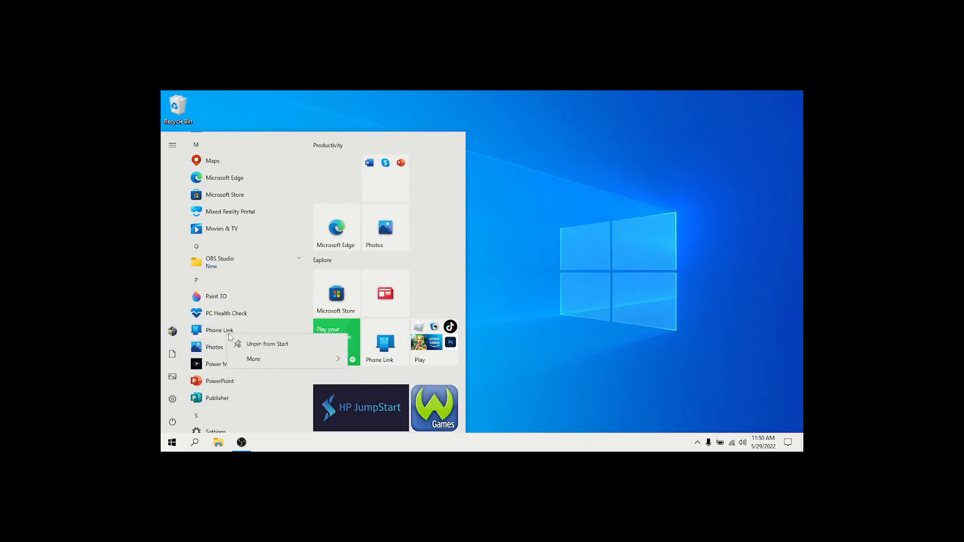
left_click(280, 288)
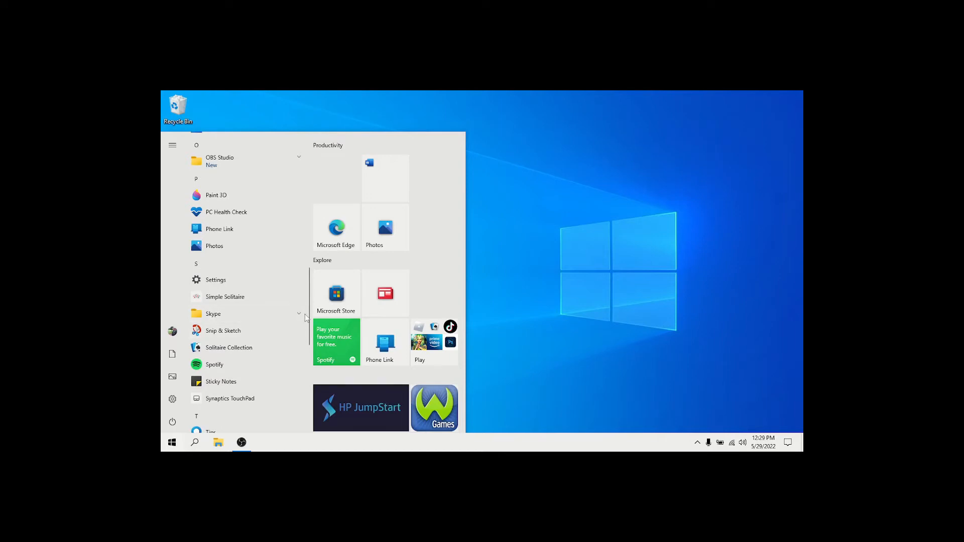
- Uninstall Snip & Sketch and Solitaire Collection from the S section of the Start menu's app list
left_click_drag(310, 316, 310, 337)
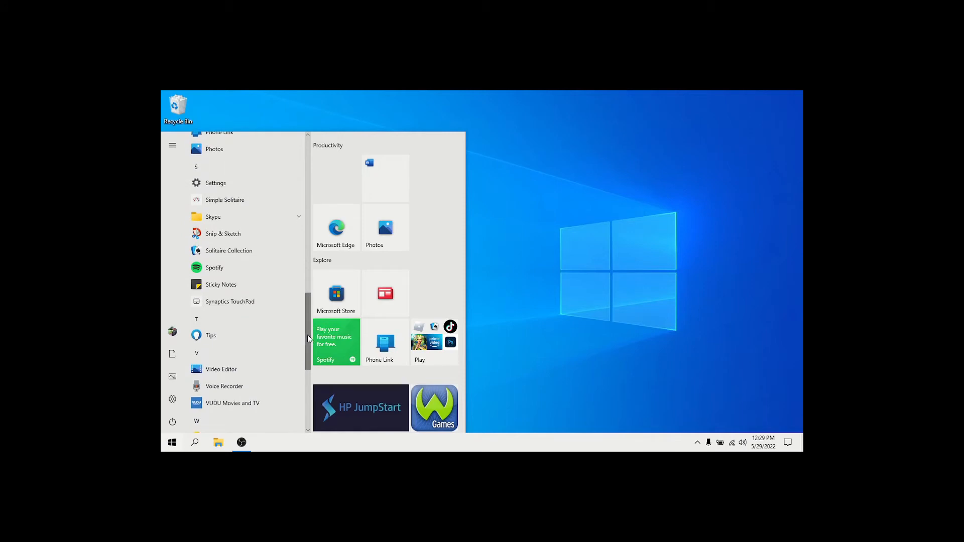
right_click(246, 236)
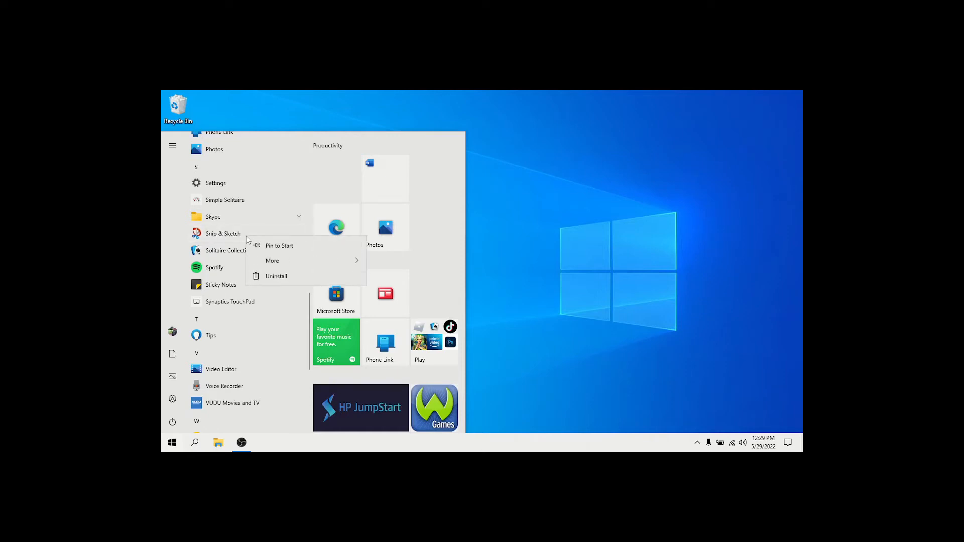
left_click(276, 277)
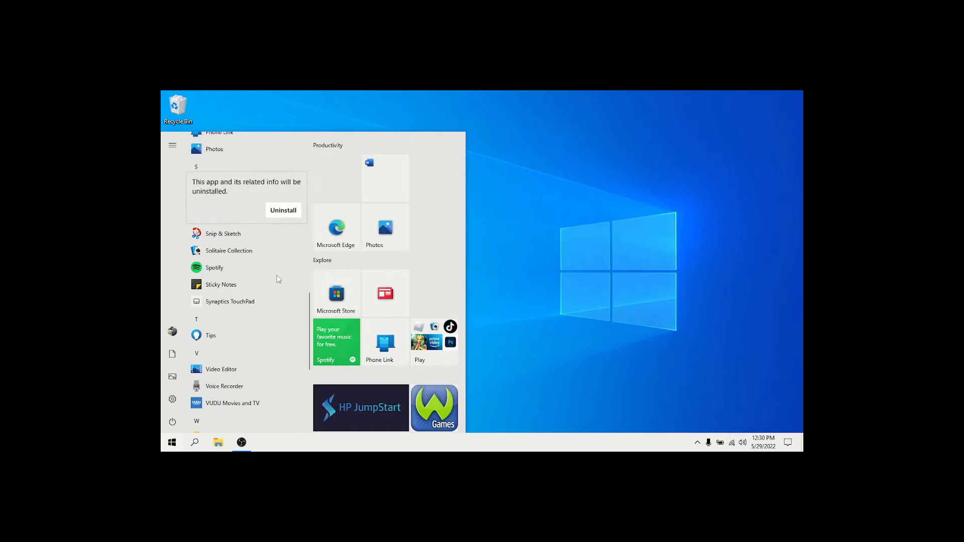
left_click(282, 212)
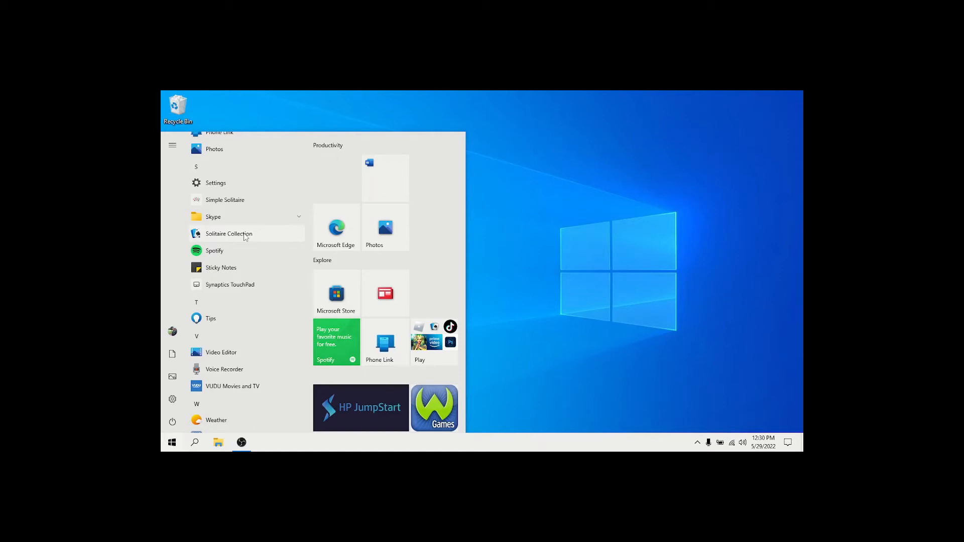
right_click(245, 237)
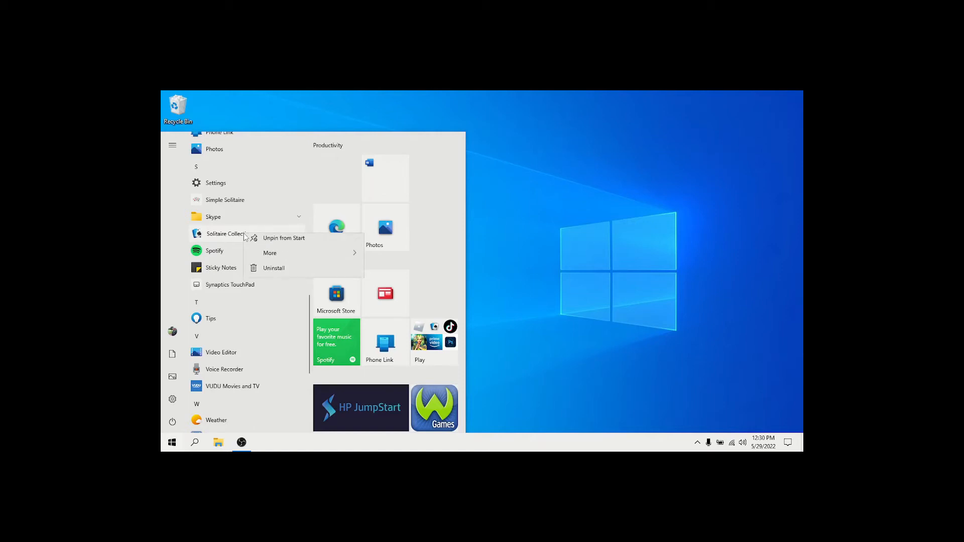
left_click(271, 275)
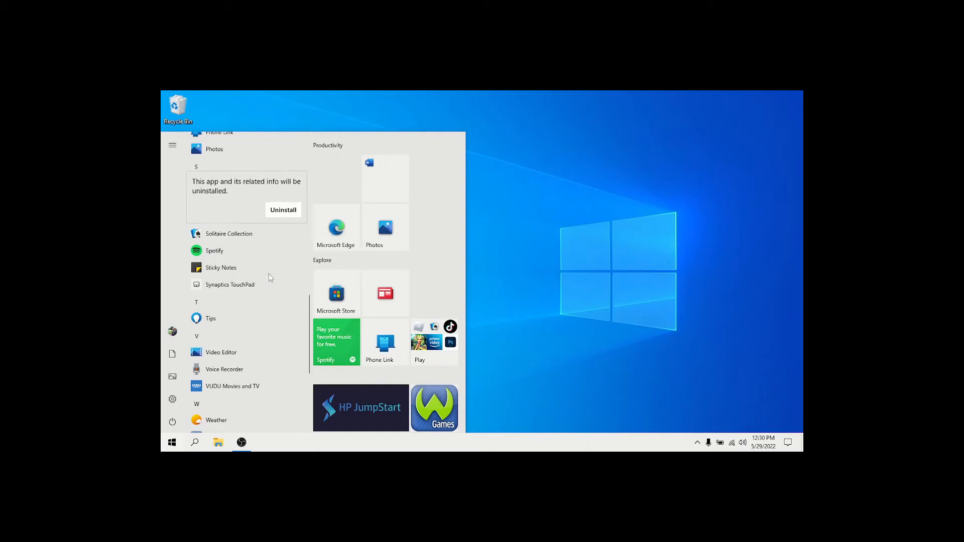
left_click(282, 210)
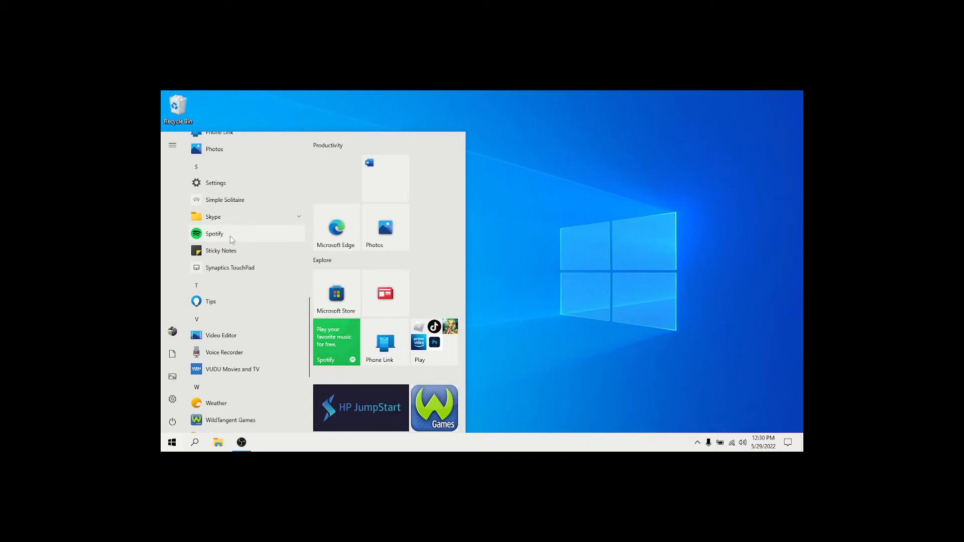
- Uninstall Spotify and Sticky Notes from the Start menu's app list
right_click(231, 239)
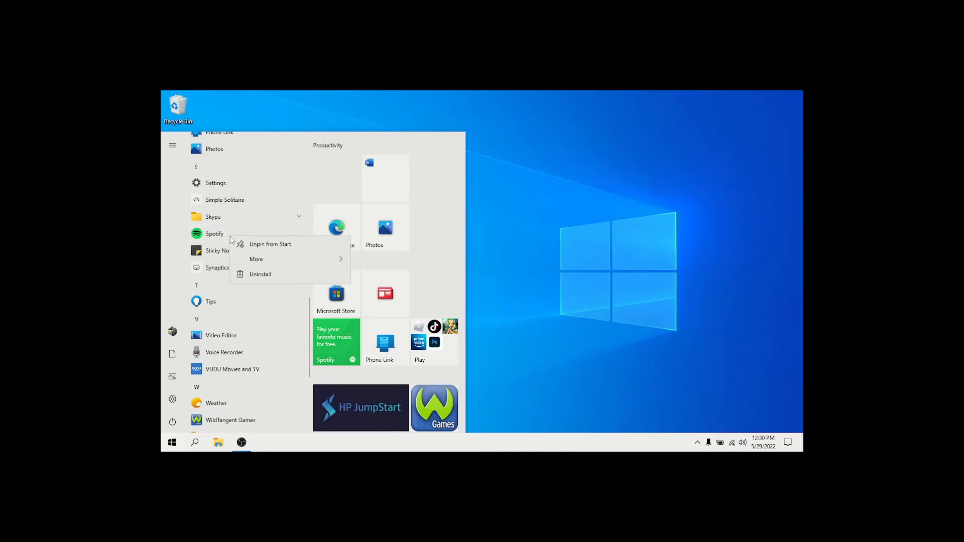
left_click(261, 276)
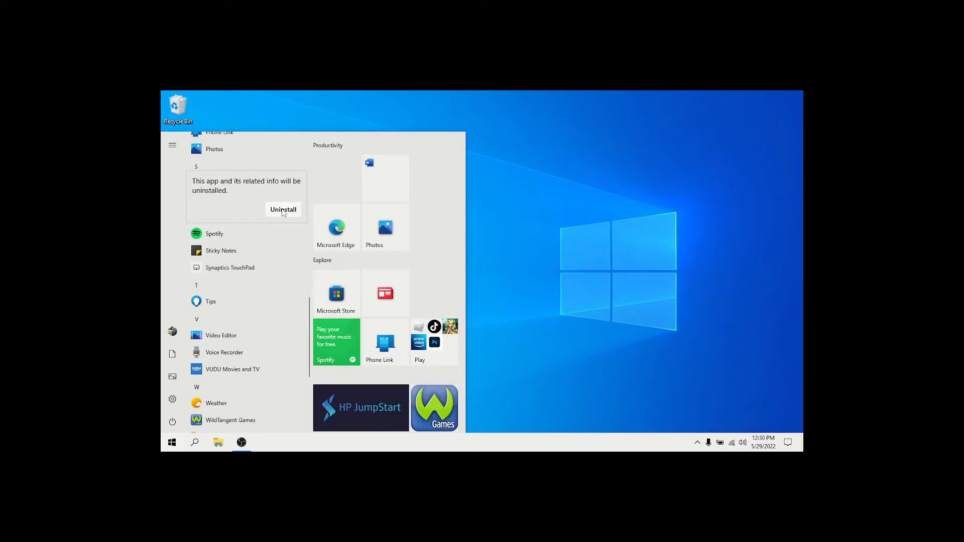
left_click(282, 210)
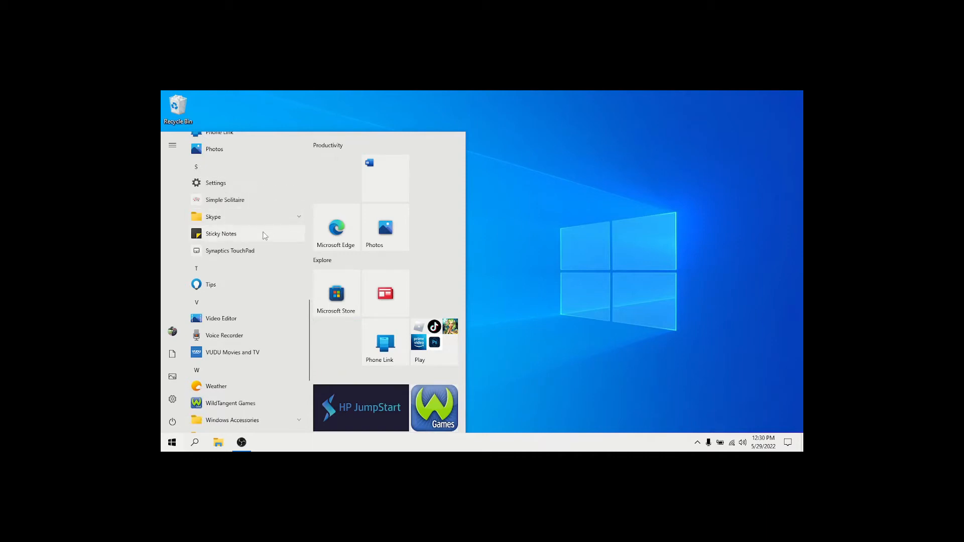
right_click(265, 236)
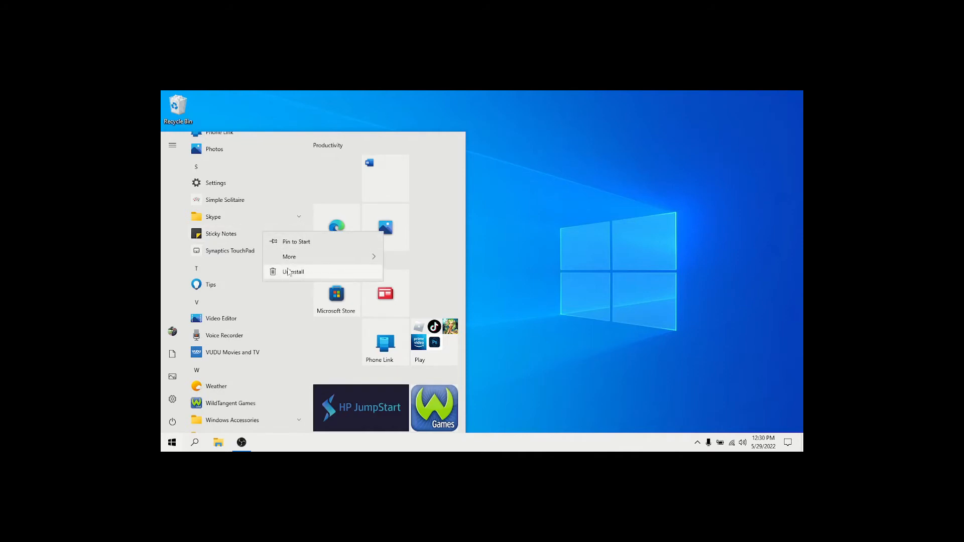
left_click(288, 272)
left_click(280, 215)
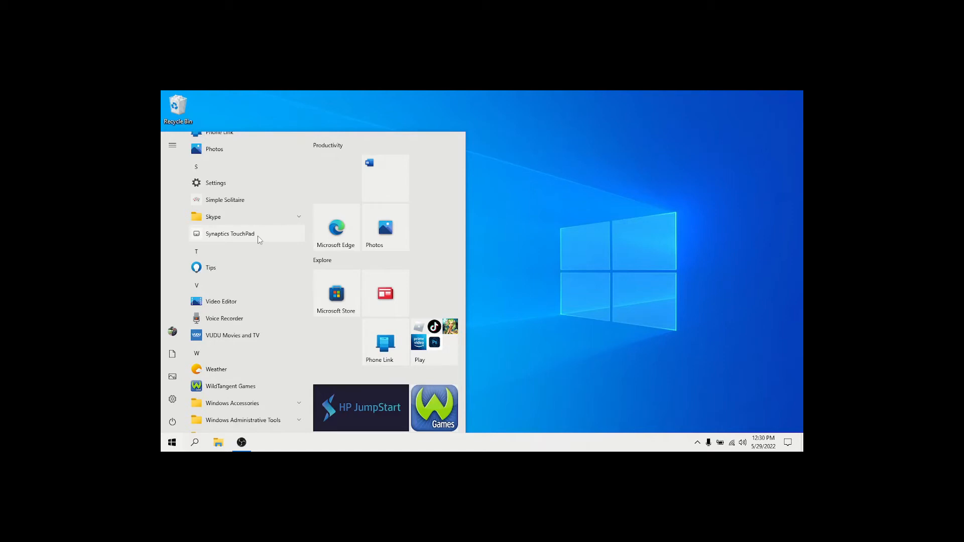
- Uninstall Tips from the Start menu's app list, and check the options offered for Video Editor
right_click(249, 264)
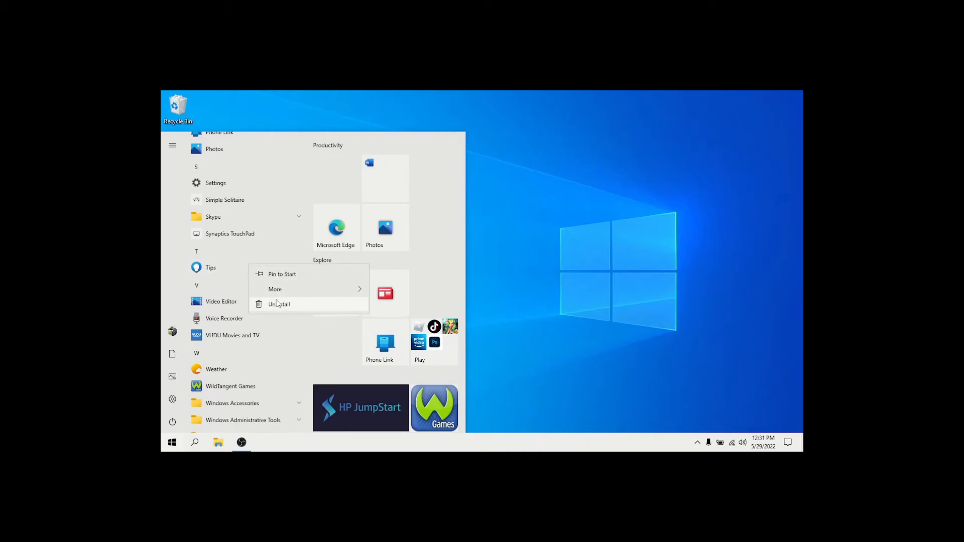
left_click(277, 304)
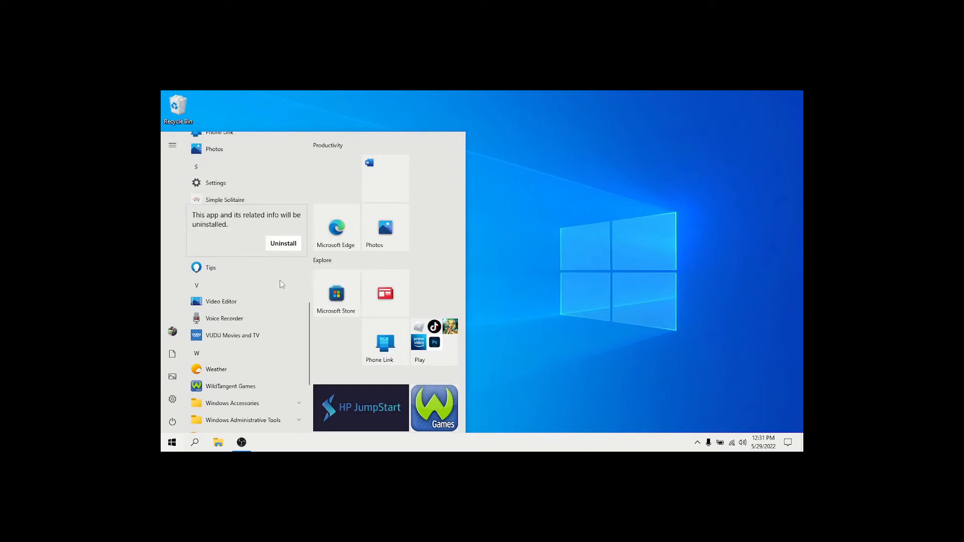
left_click(284, 246)
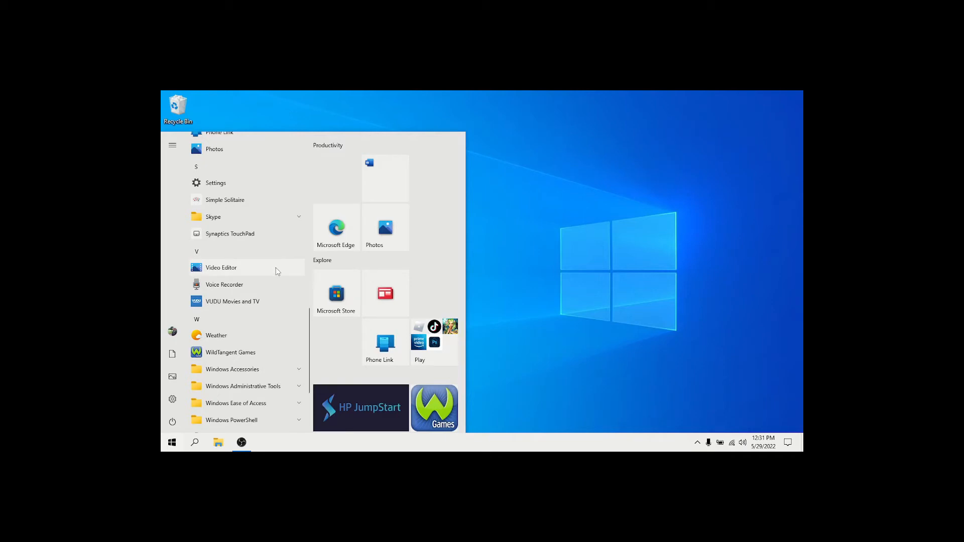
right_click(275, 267)
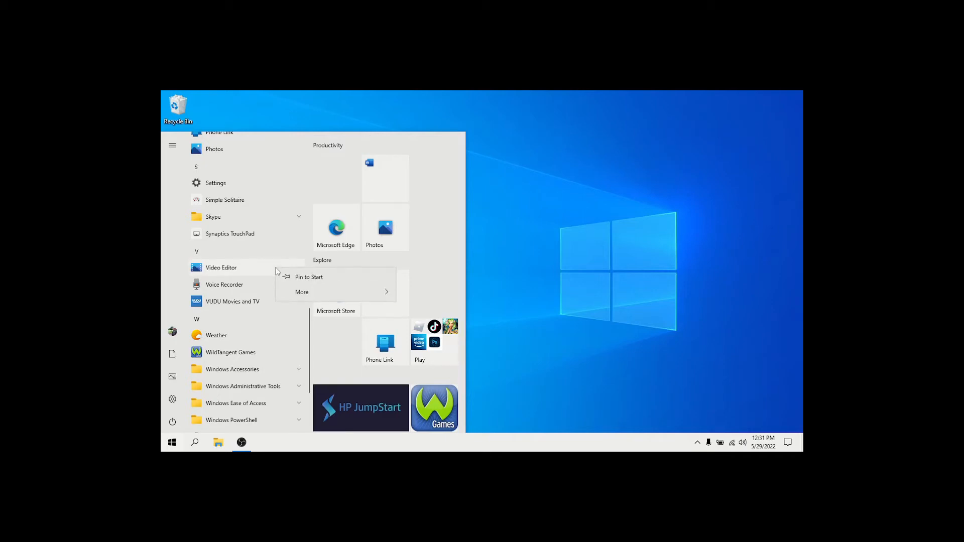
mouse_move(310, 297)
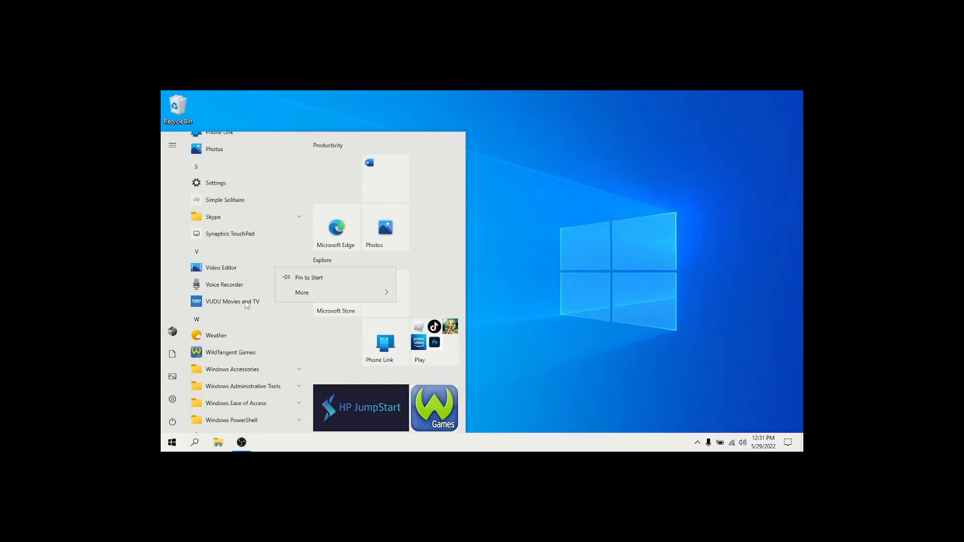
left_click(265, 284)
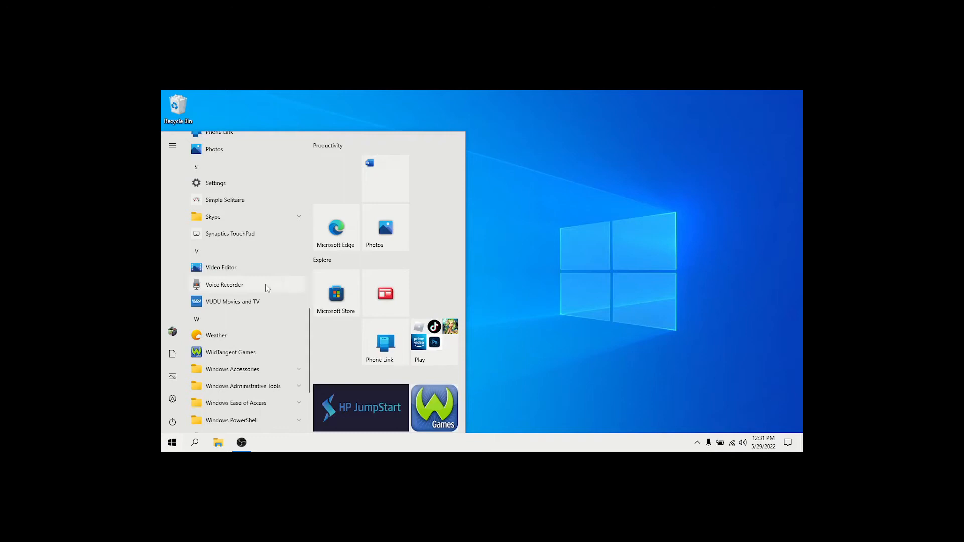
- Uninstall VUDU Movies and TV and Voice Recorder from the Start menu's app list
right_click(255, 309)
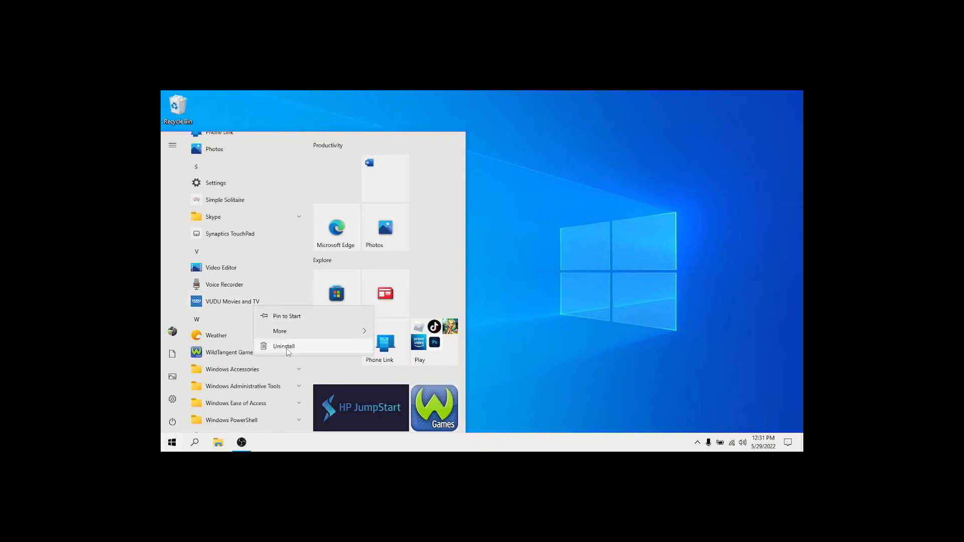
left_click(289, 346)
left_click(293, 280)
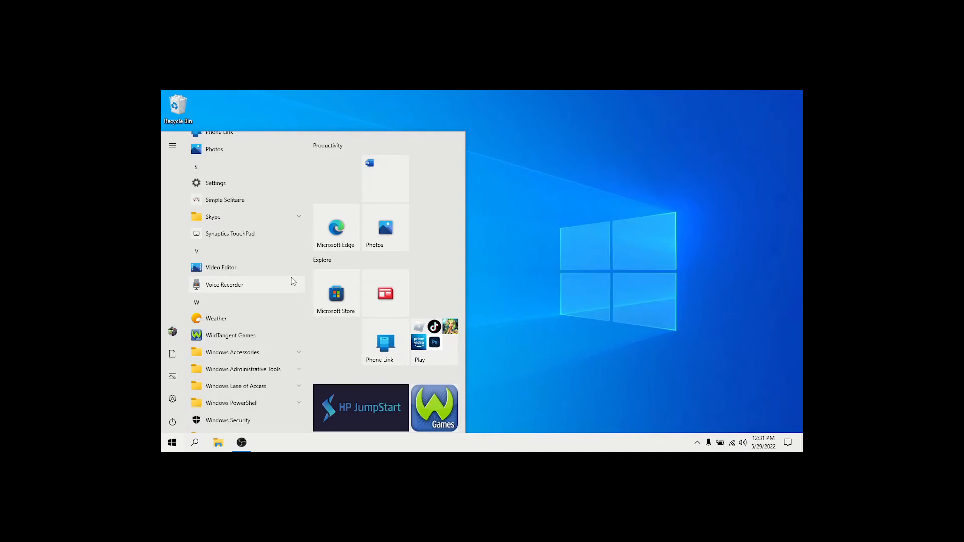
right_click(265, 290)
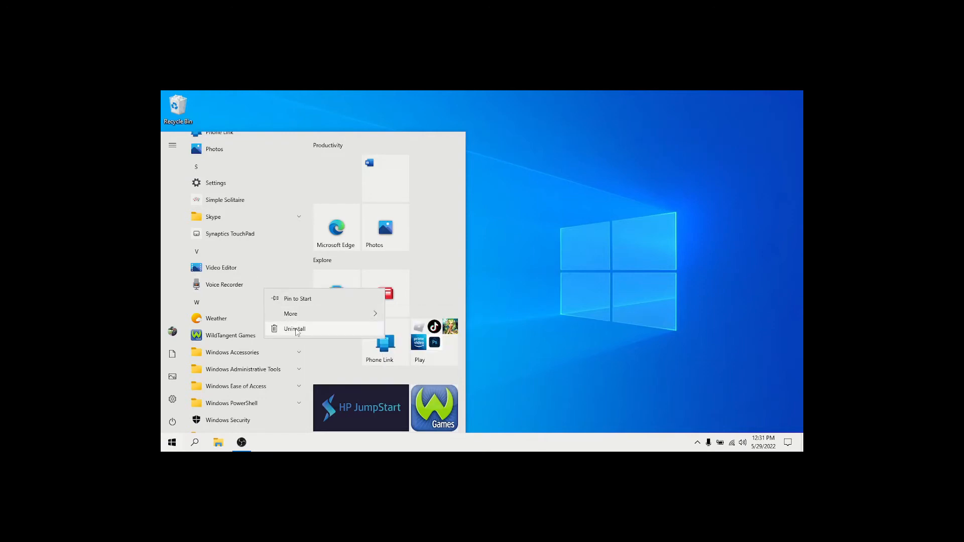
left_click(296, 331)
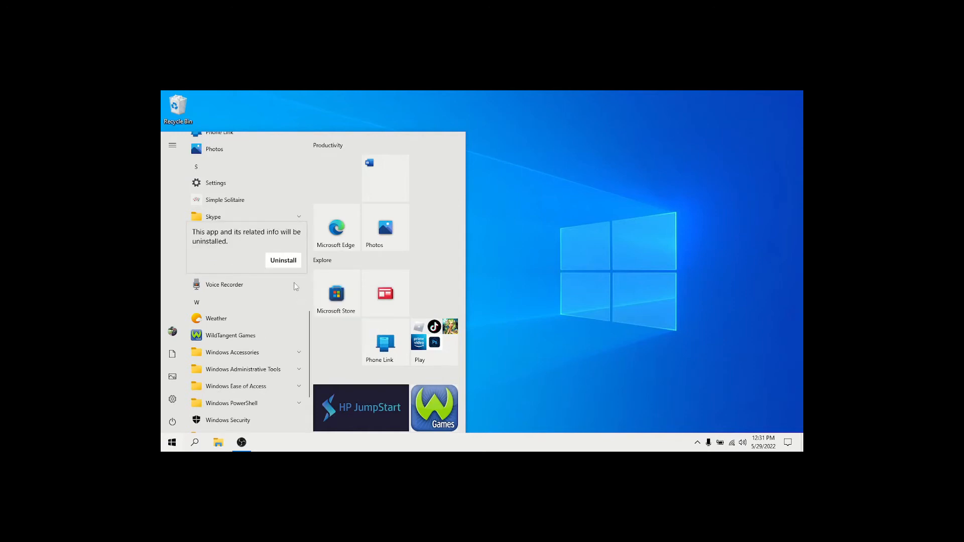
left_click(283, 260)
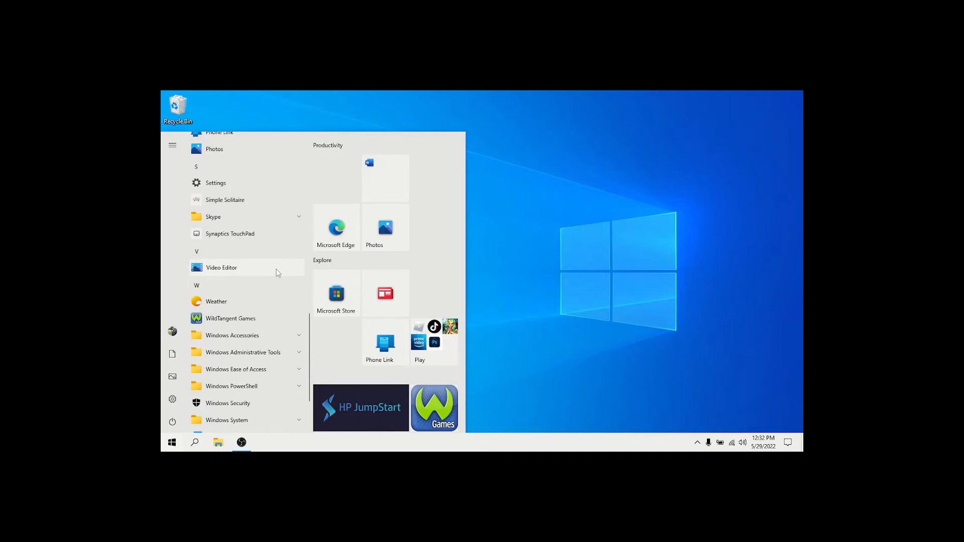
- Recheck the options offered for Video Editor, and uninstall Weather from the Start menu's app list
right_click(277, 270)
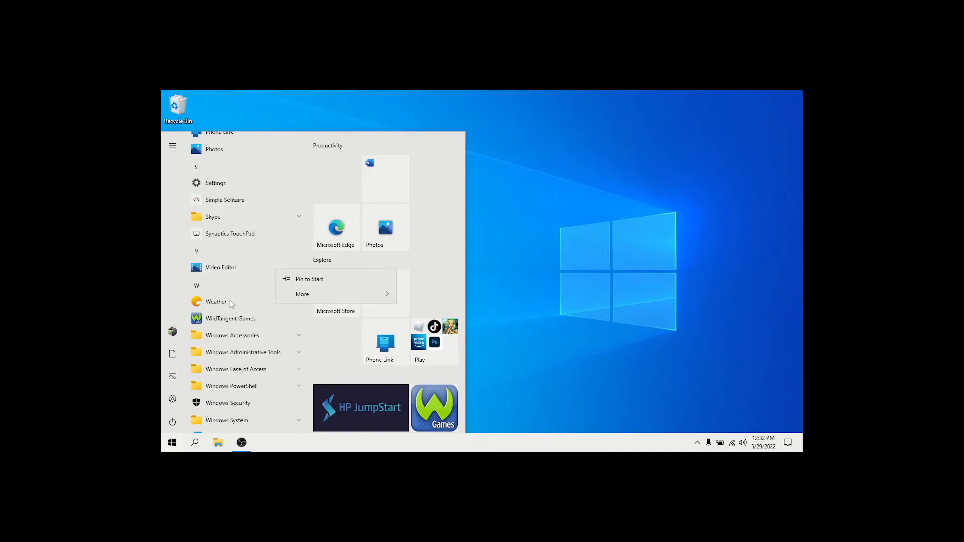
left_click(249, 292)
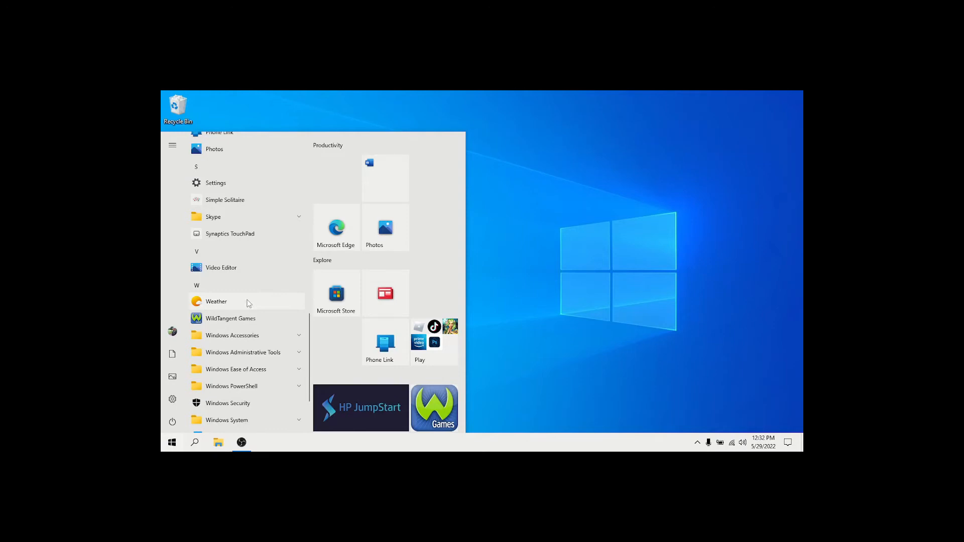
right_click(248, 302)
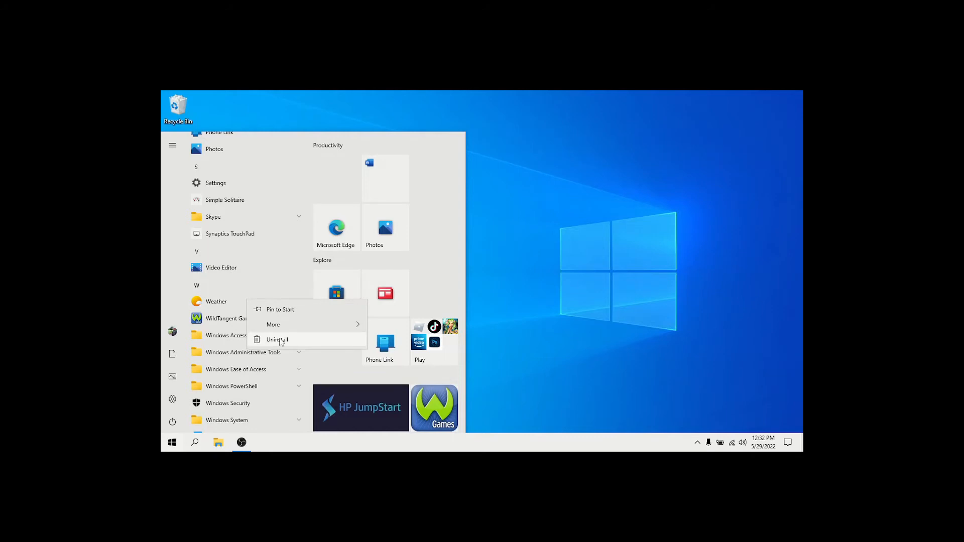
left_click(279, 340)
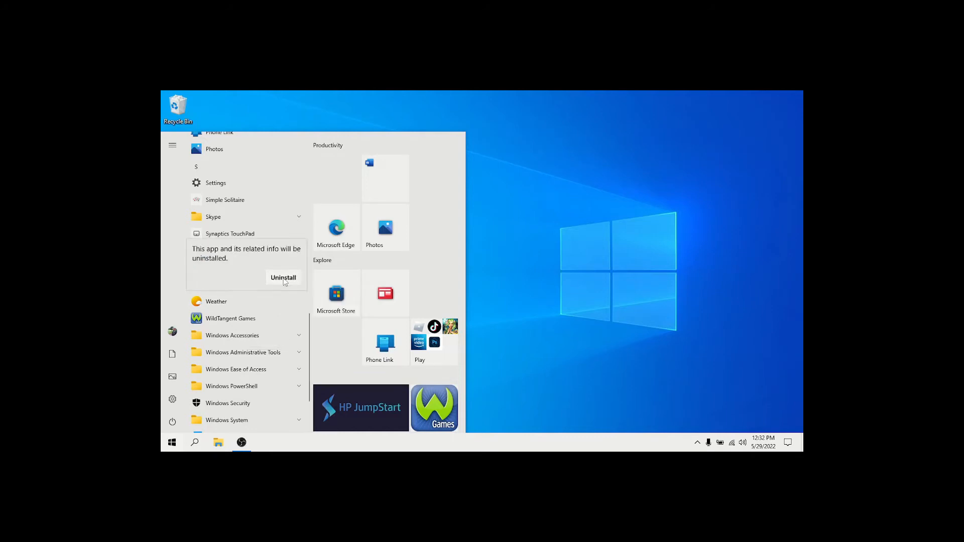
left_click(283, 278)
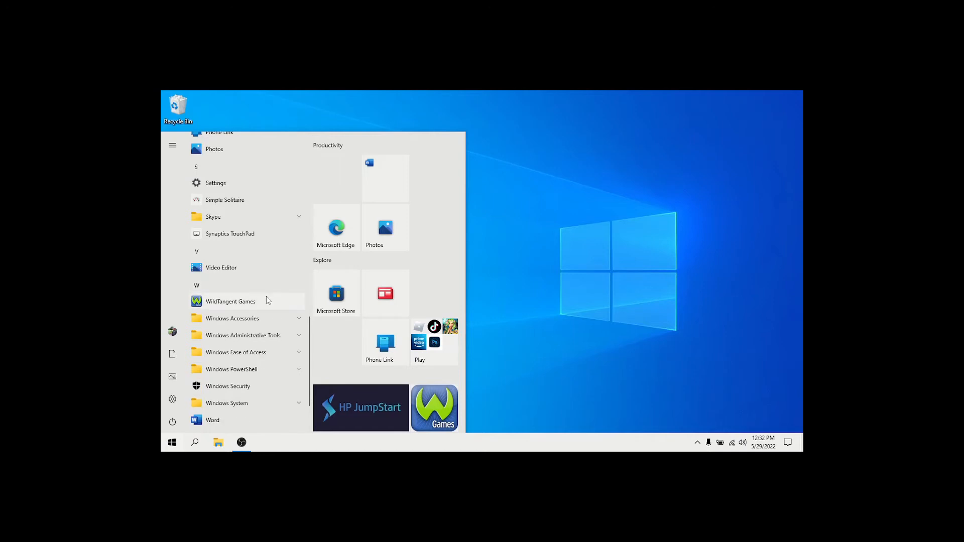
- Uninstall WildTangent Games and Word from the Start menu's app list
right_click(253, 303)
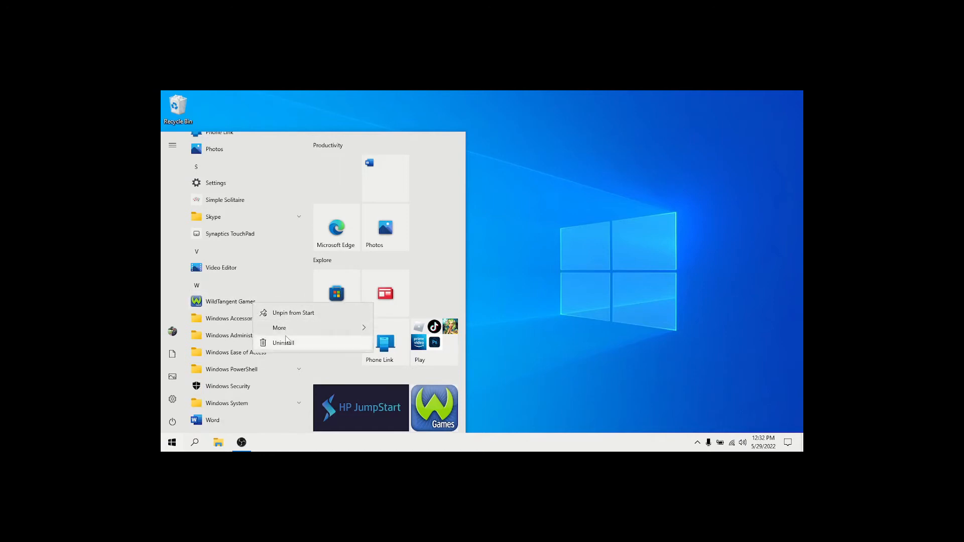
left_click(287, 343)
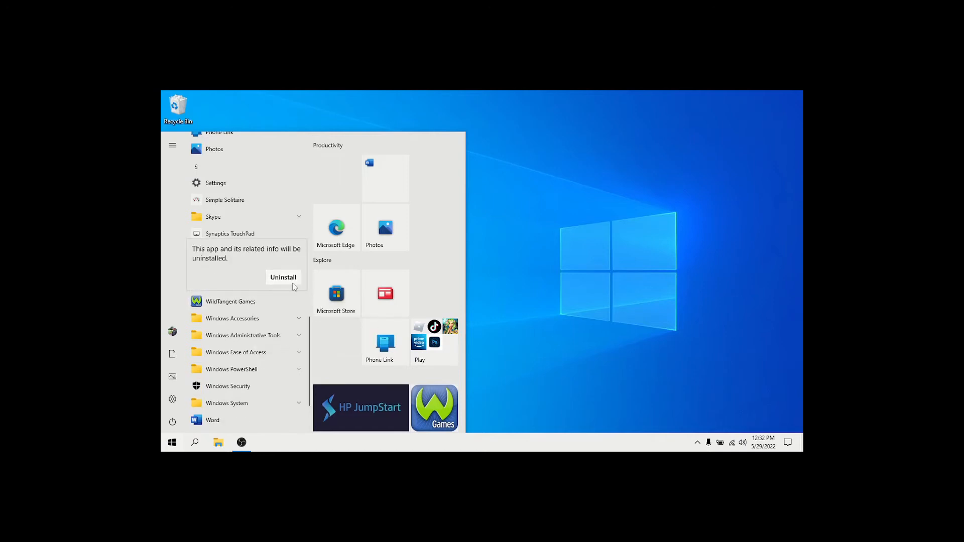
left_click(295, 280)
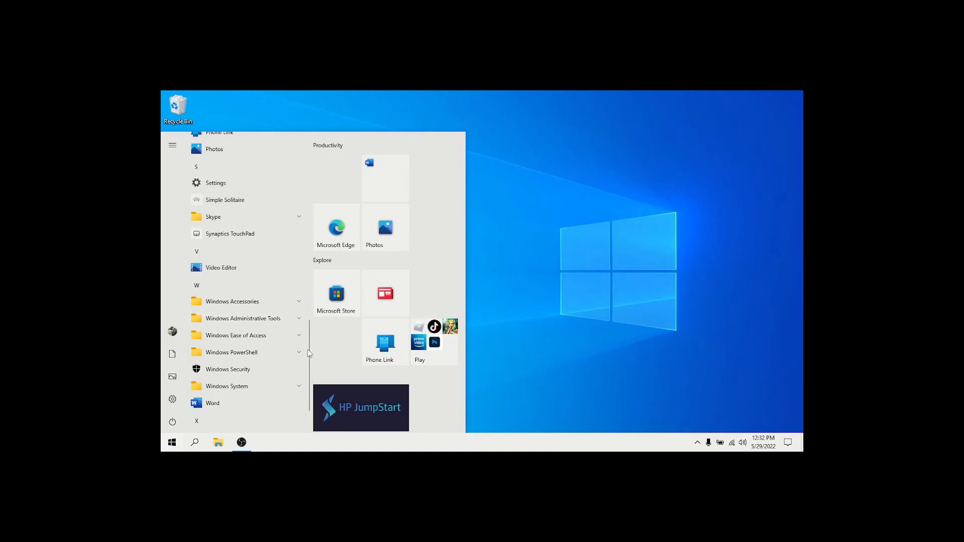
left_click_drag(307, 350, 305, 368)
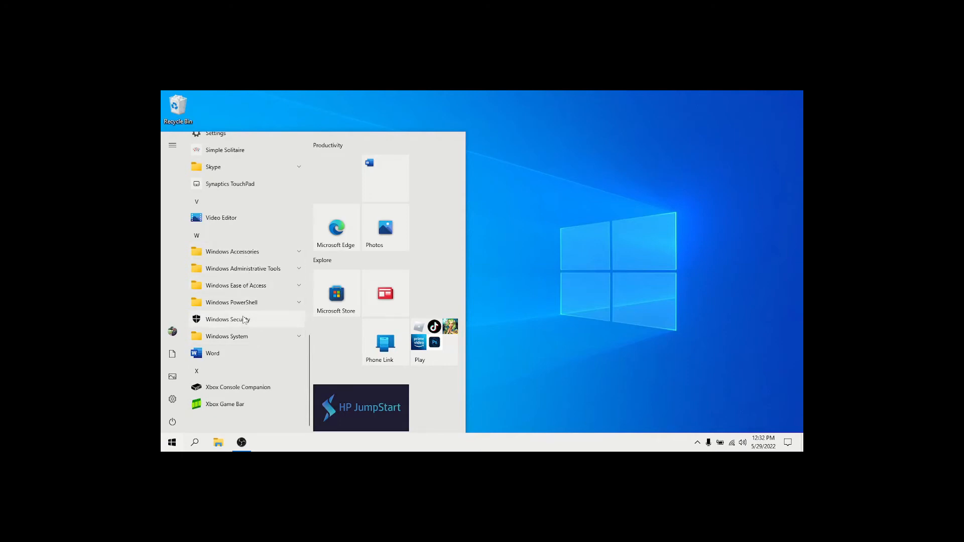
right_click(219, 354)
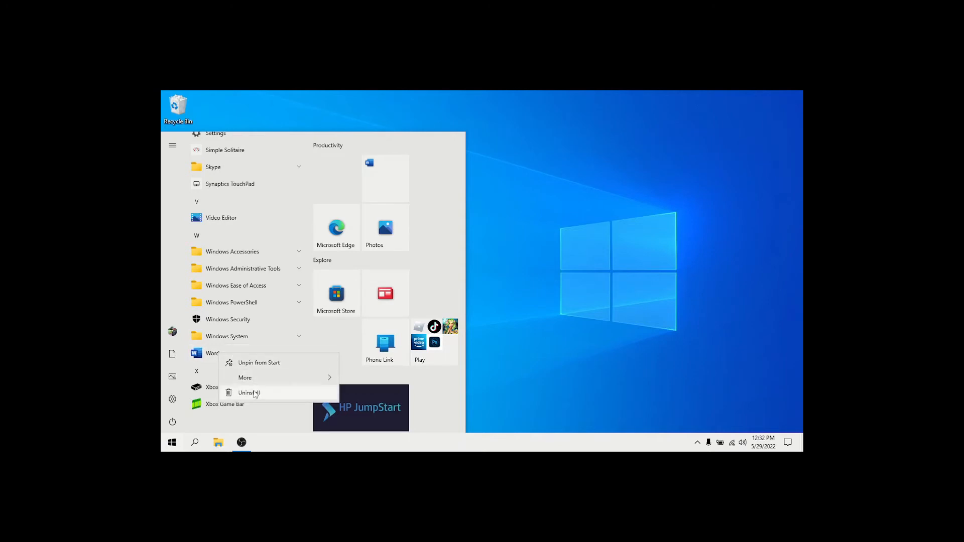
left_click(255, 393)
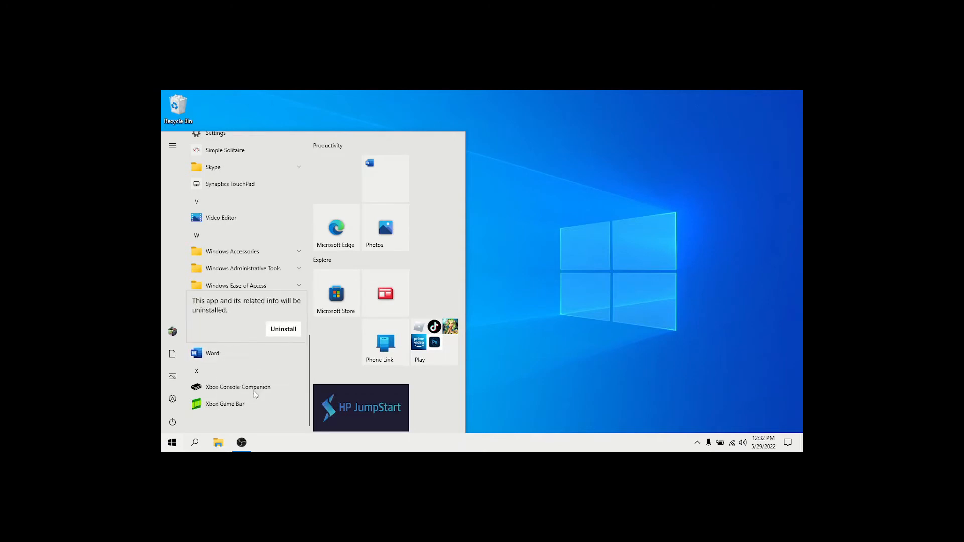
left_click(289, 332)
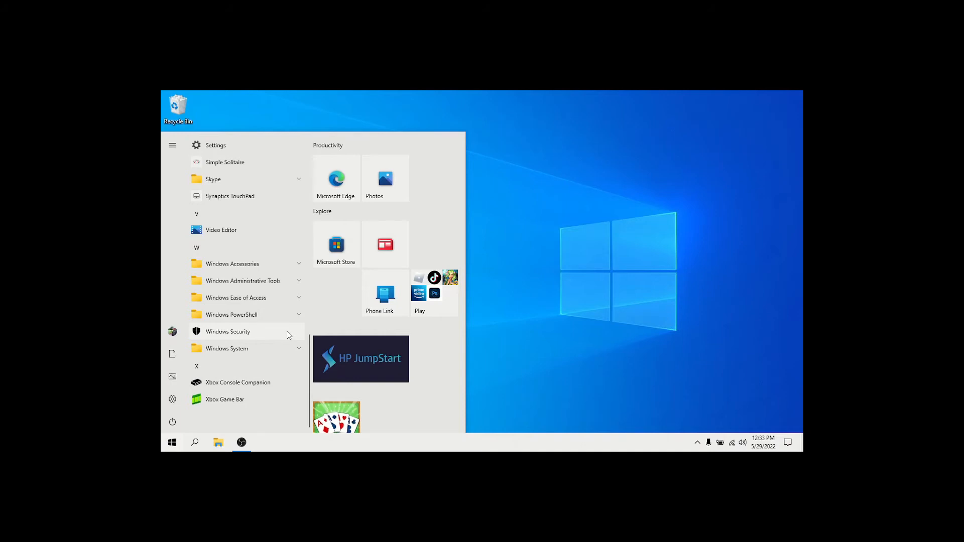
- Uninstall Xbox Console Companion from the Start menu's app list
right_click(283, 383)
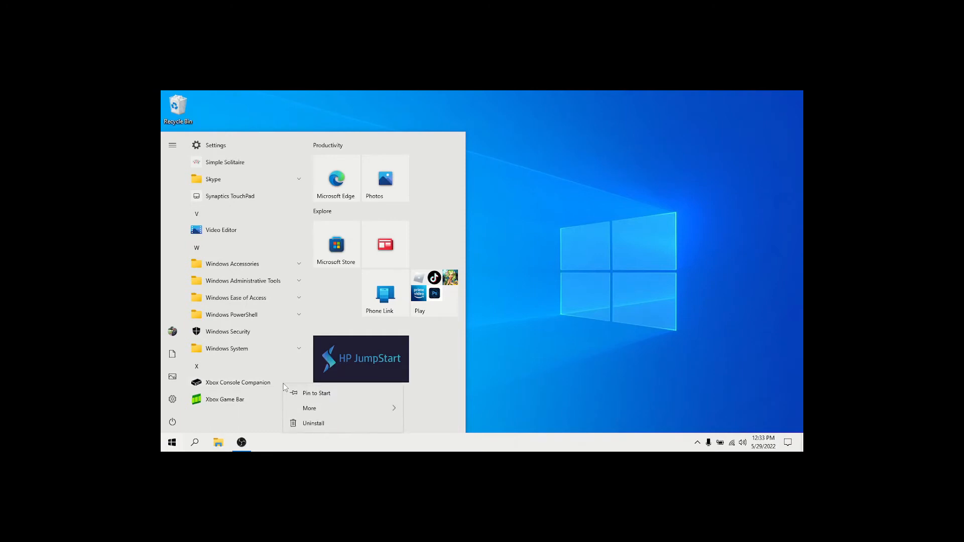
left_click(322, 430)
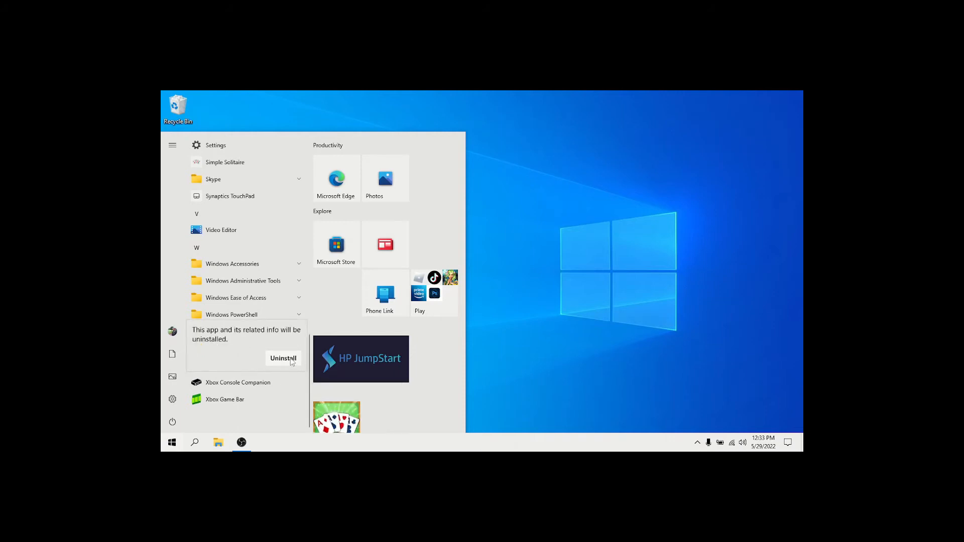
left_click(296, 359)
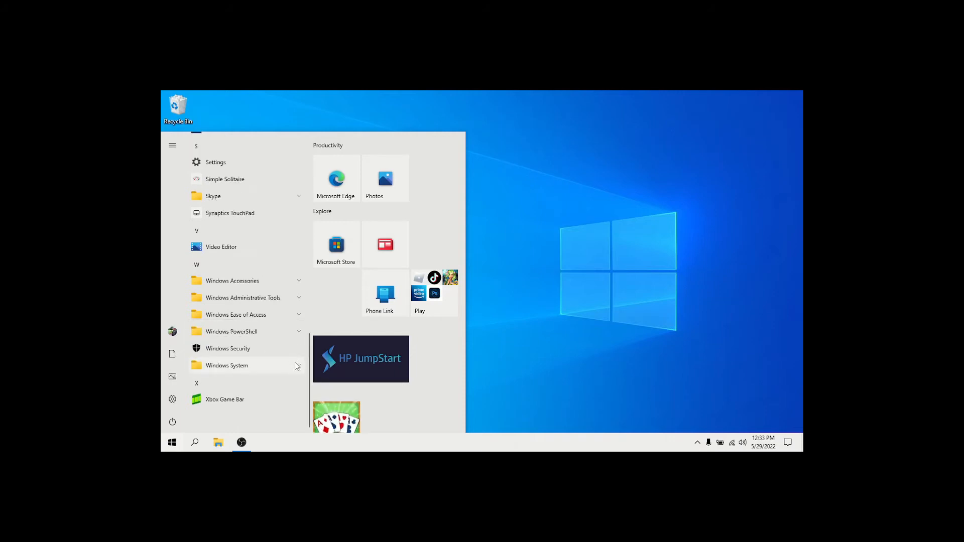
- Check the options offered for Xbox Game Bar, and look over the remaining apps in the Start menu's app list
right_click(256, 400)
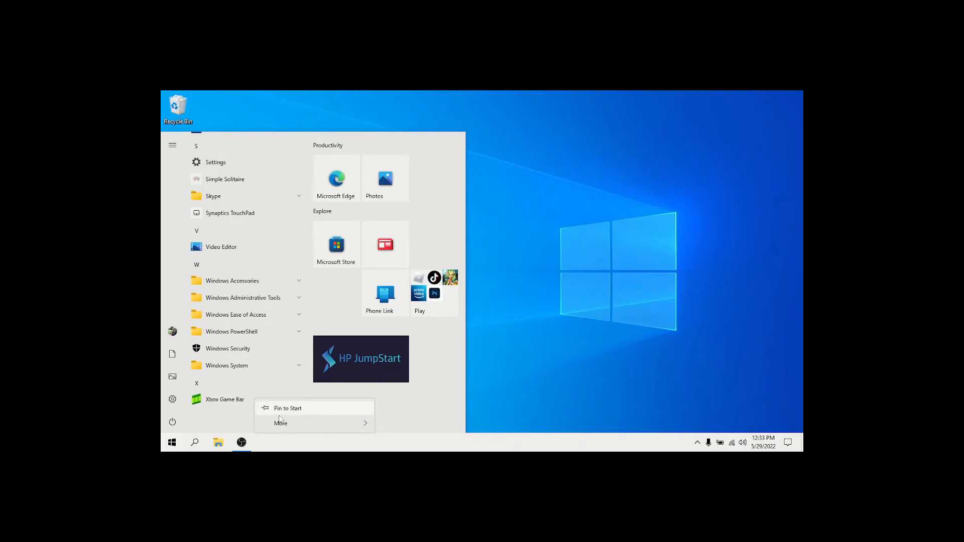
mouse_move(291, 423)
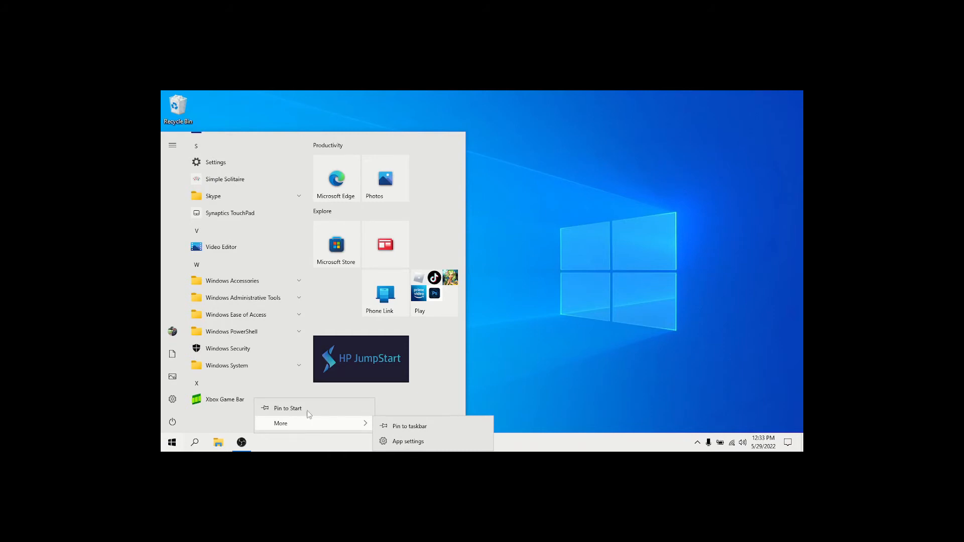
left_click(288, 346)
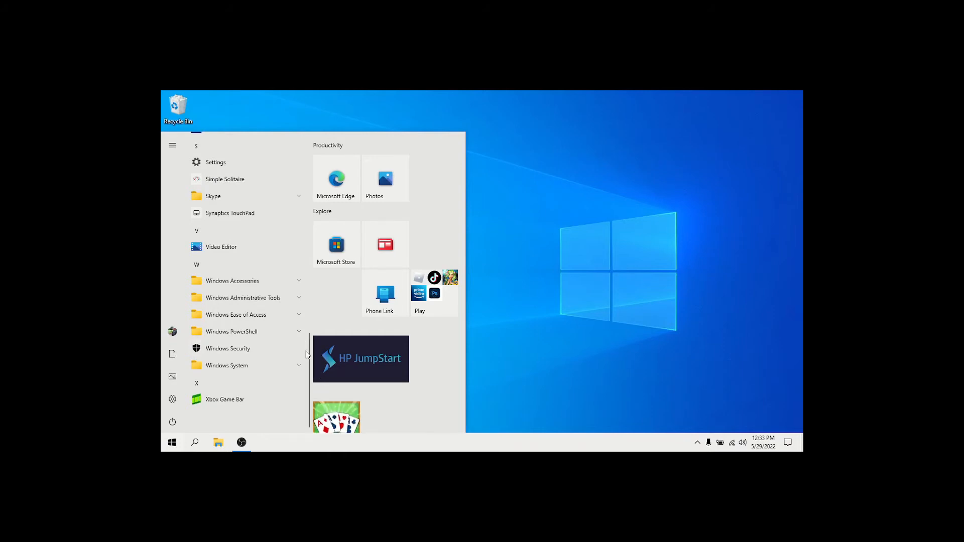
mouse_move(310, 356)
left_mouse_down()
mouse_move(309, 343)
mouse_move(305, 383)
left_mouse_up()
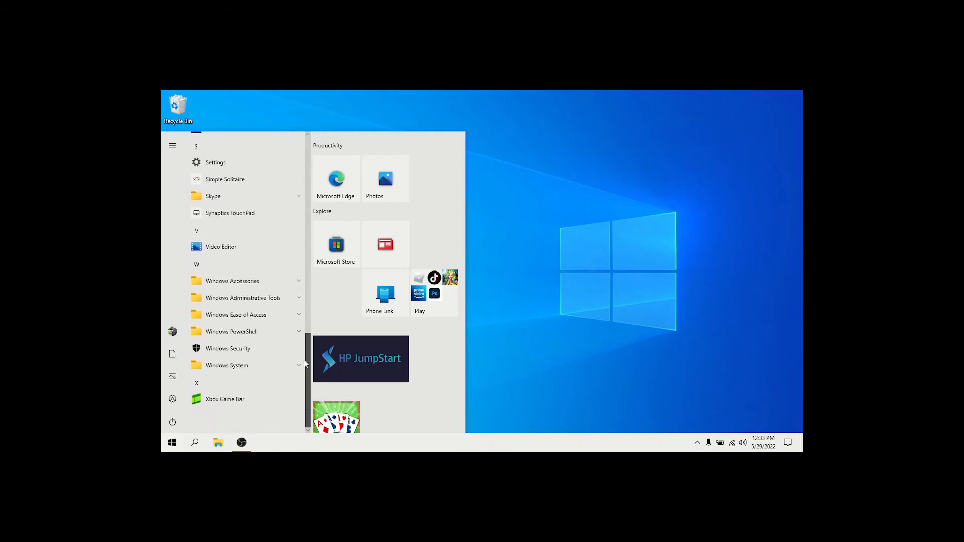
right_click(258, 400)
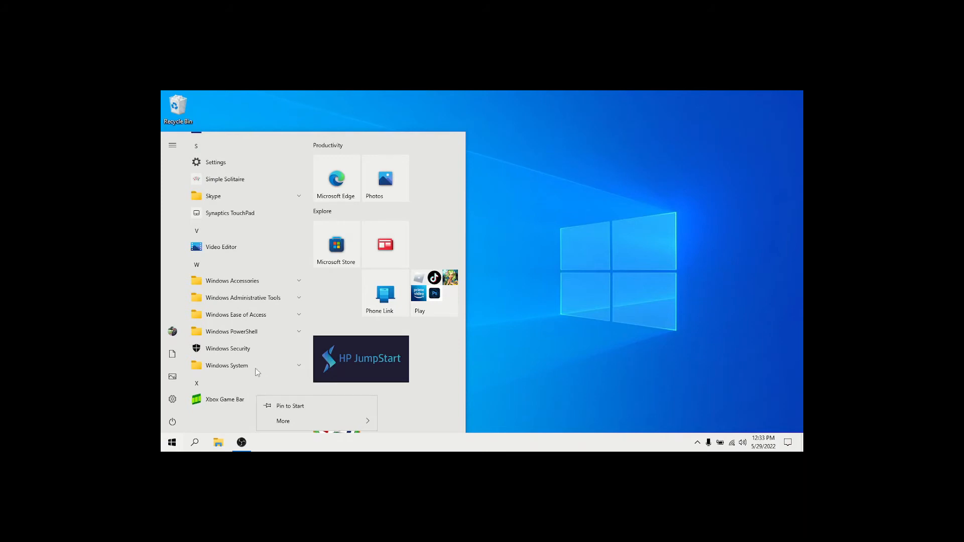
left_click(281, 382)
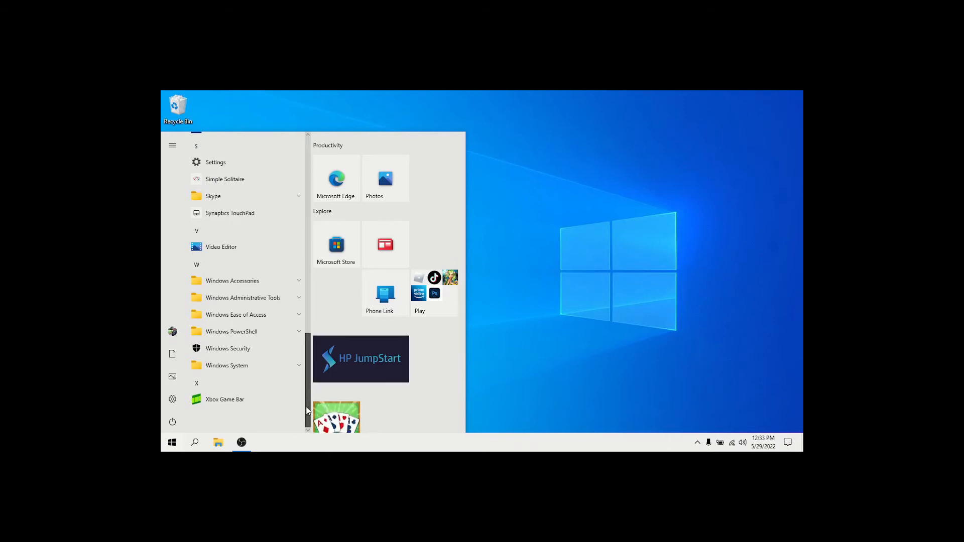
left_click_drag(309, 392, 320, 181)
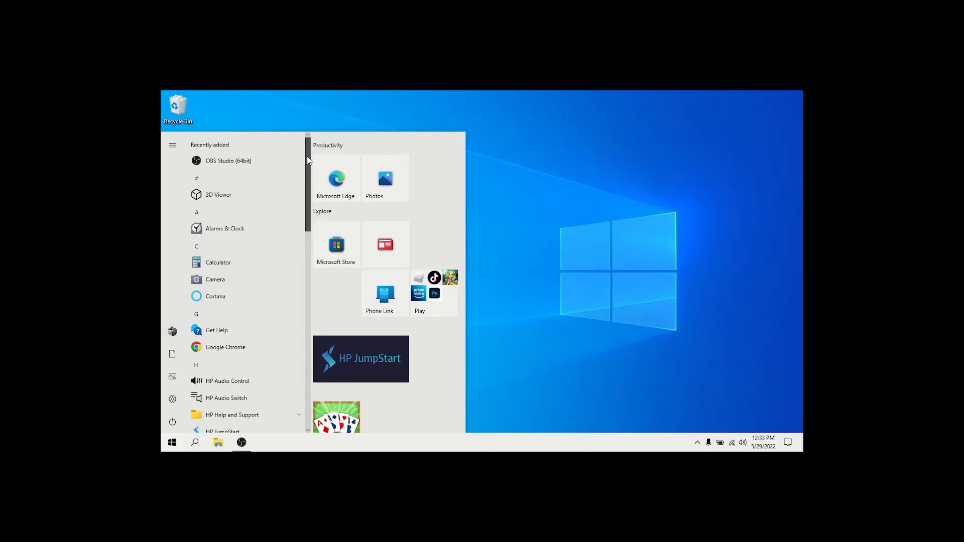
scroll(302, 371, "down", 10)
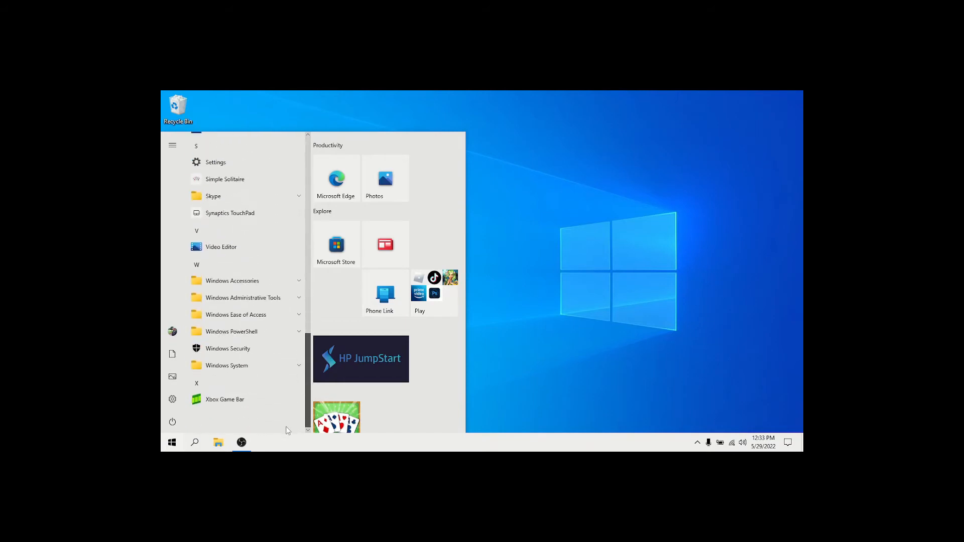
scroll(289, 370, "up", 15)
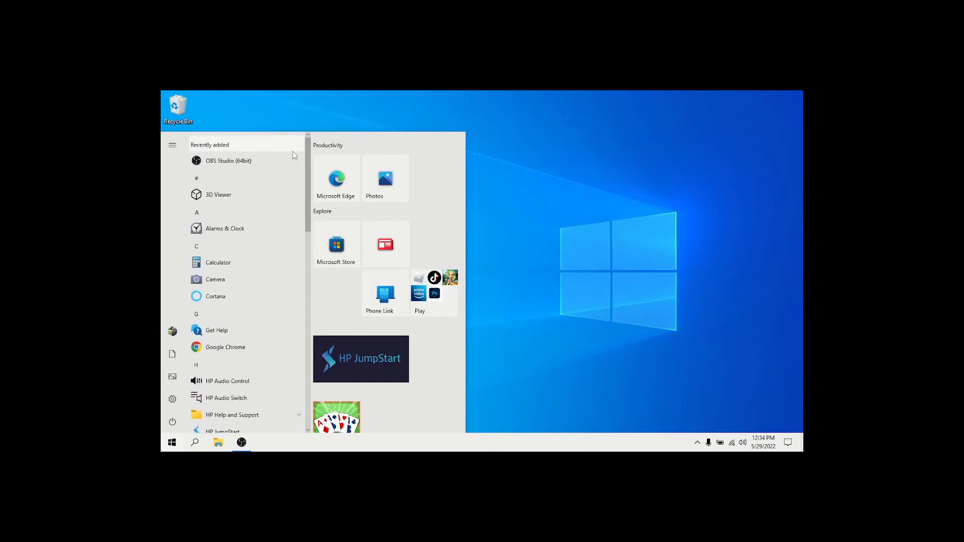
- Unpin the Play folder and the Phone Link tile from the Start menu's Explore group
right_click(432, 297)
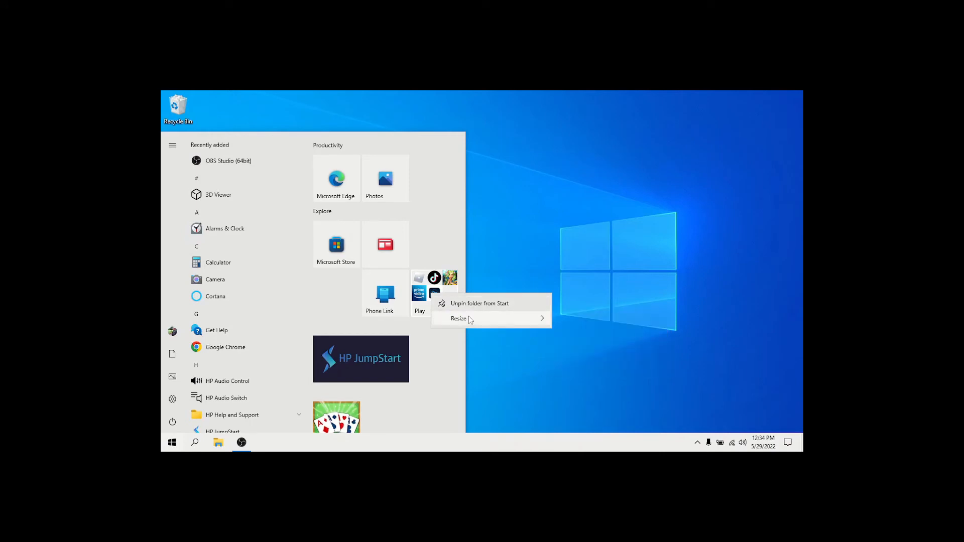
mouse_move(472, 320)
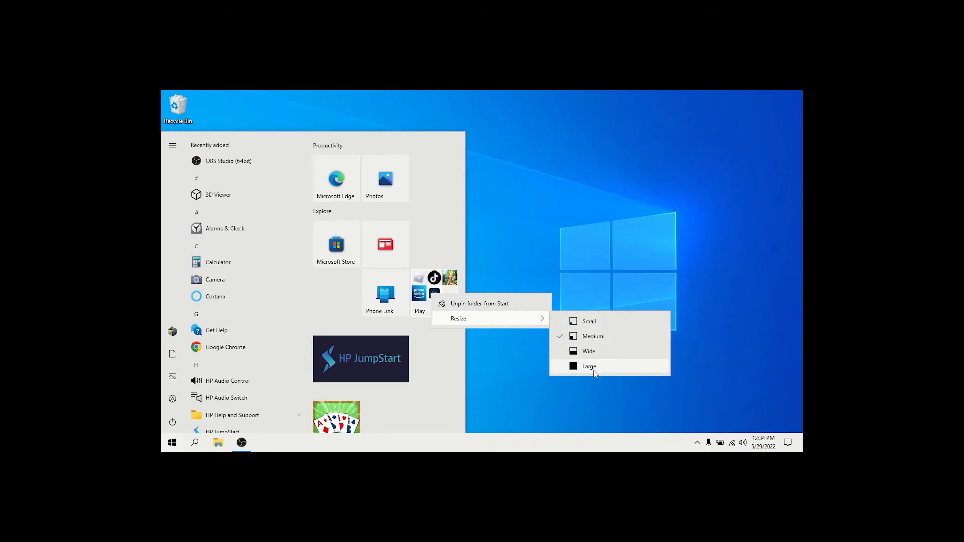
left_click(486, 304)
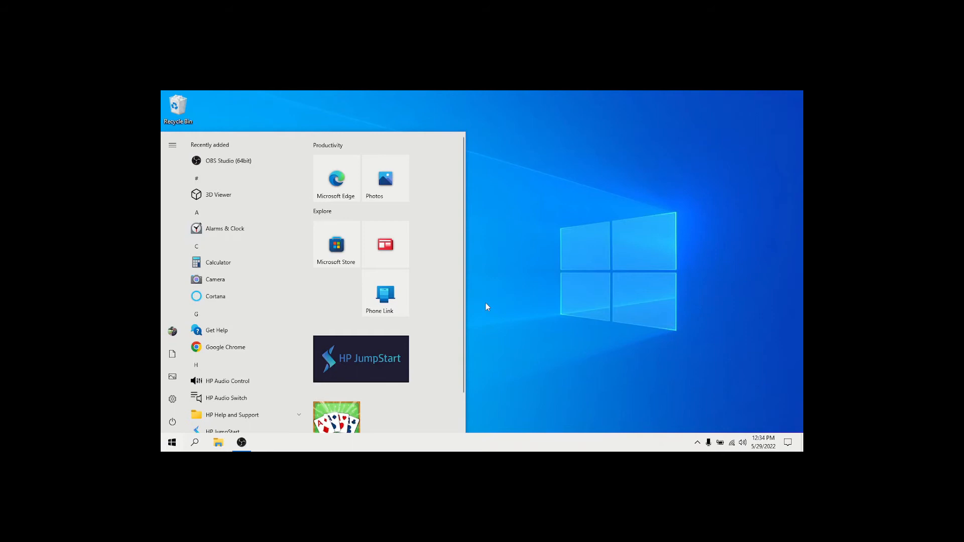
right_click(385, 297)
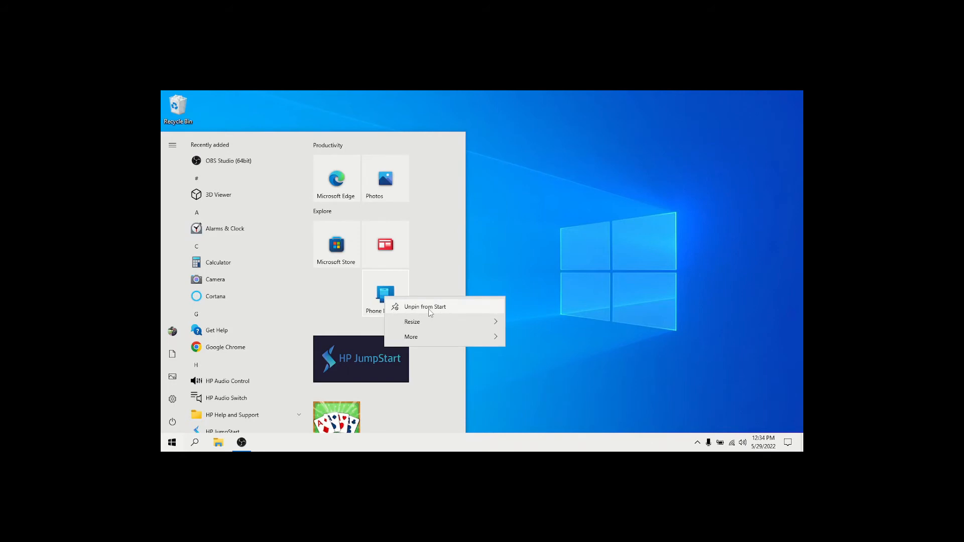
mouse_move(450, 326)
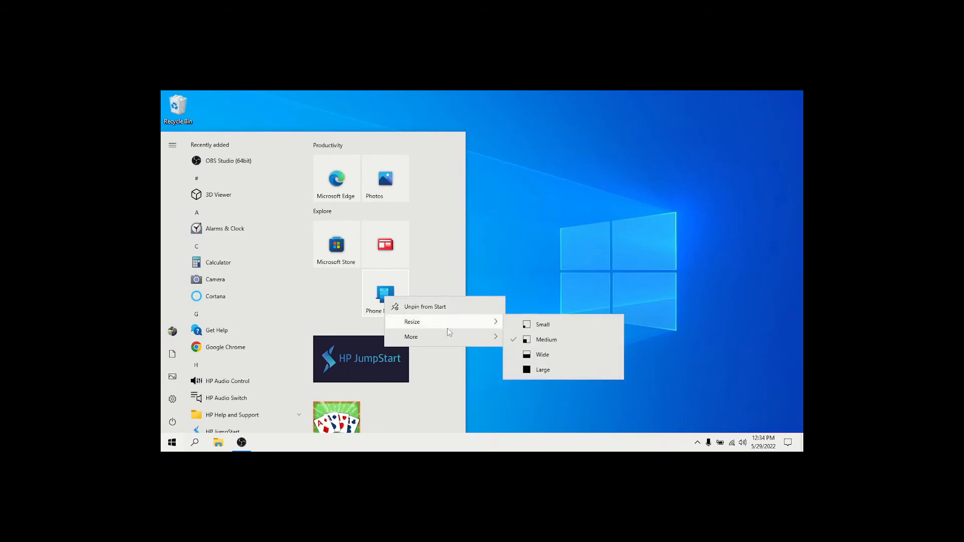
mouse_move(445, 342)
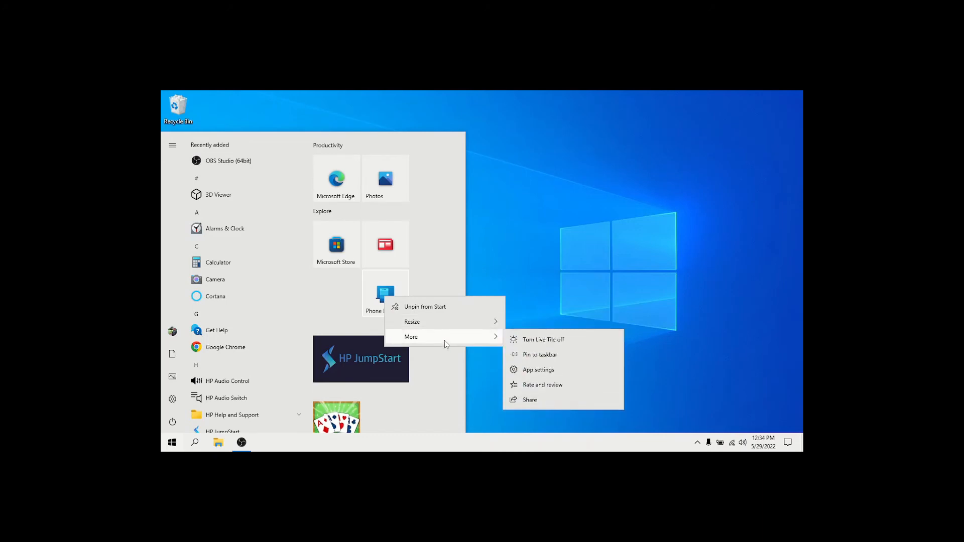
left_click(440, 307)
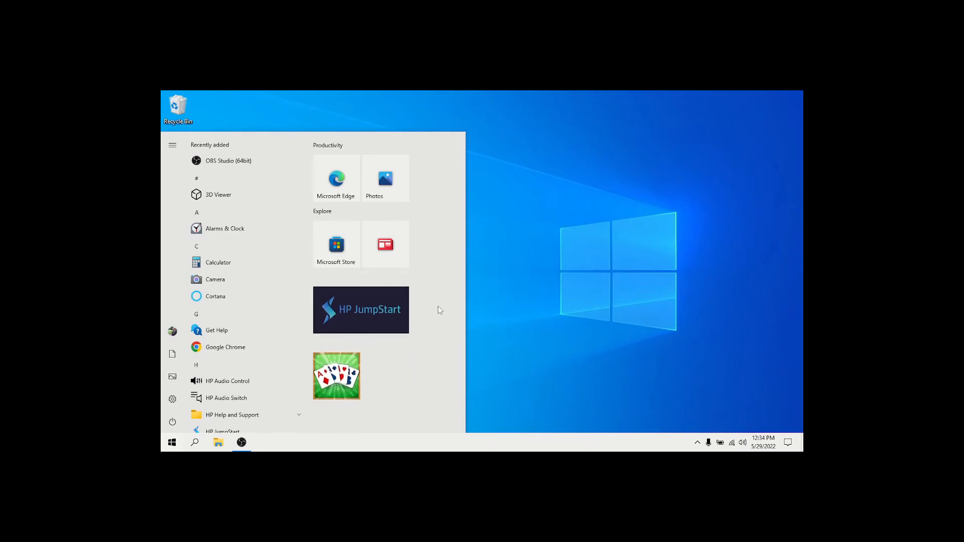
- Unpin the HP JumpStart tile from Start, and uninstall the playing-card game using its Start tile
right_click(382, 309)
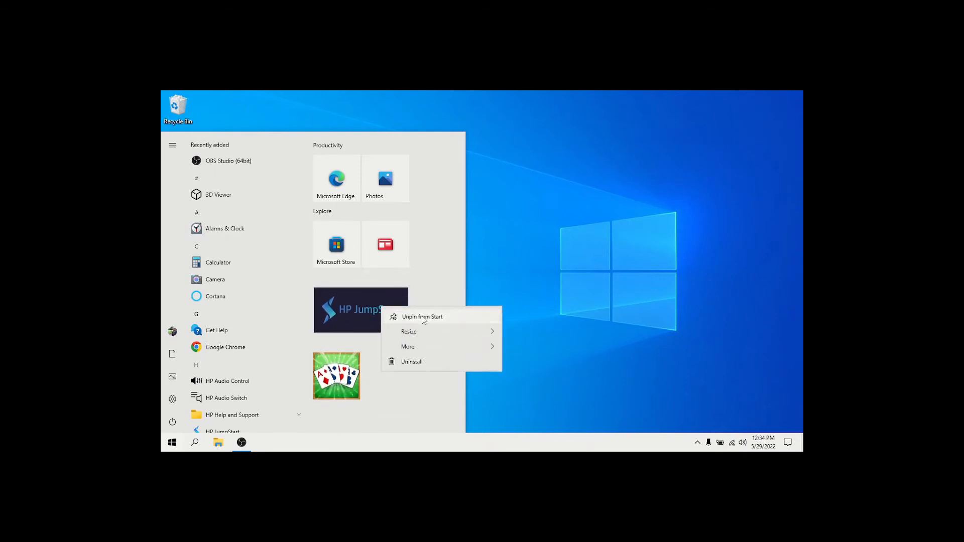
left_click(421, 317)
right_click(339, 309)
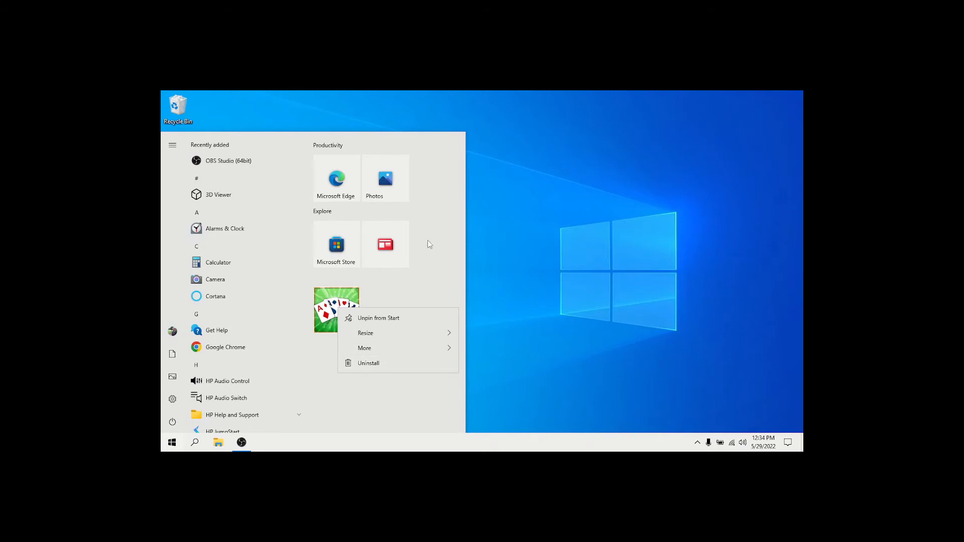
left_click(372, 363)
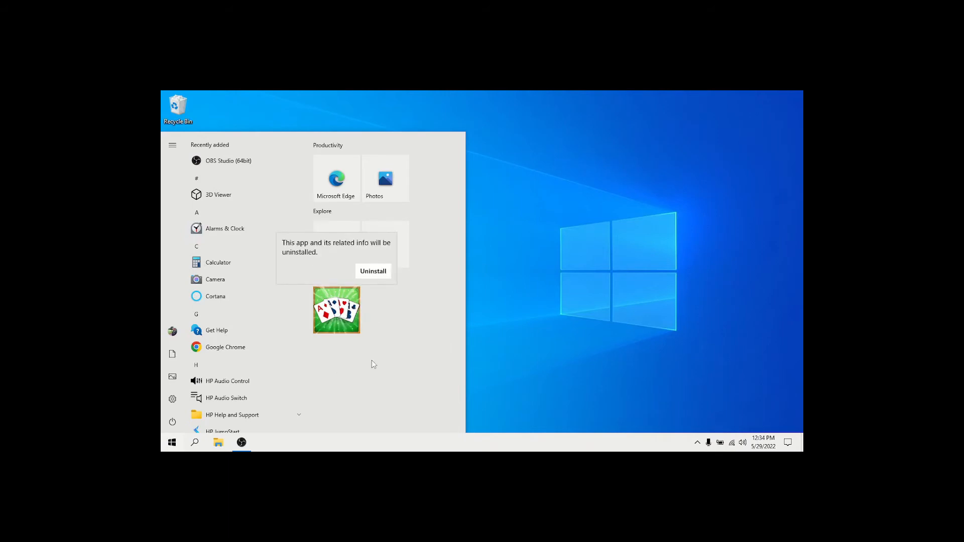
left_click(372, 272)
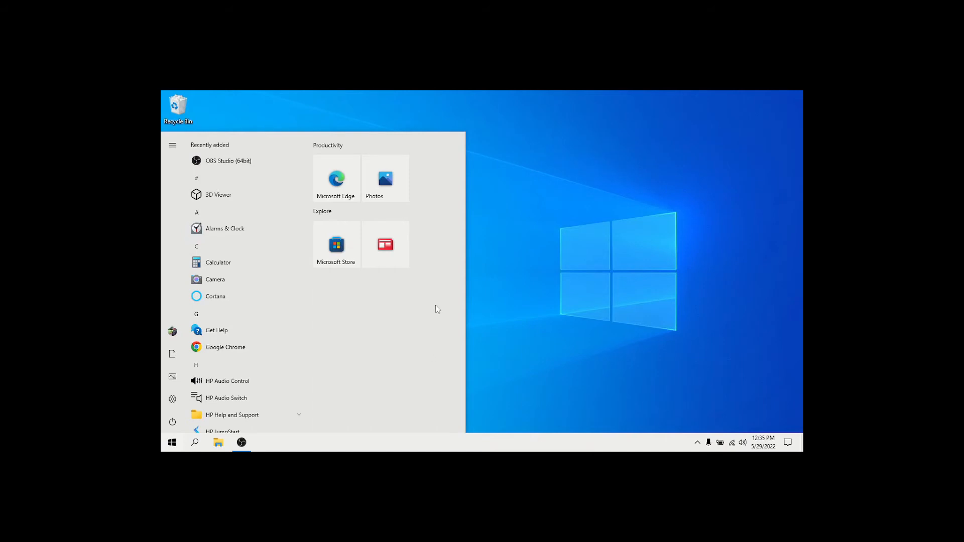
- Uninstall Microsoft News using its Start tile, and unpin Microsoft Edge from the Productivity group
right_click(397, 244)
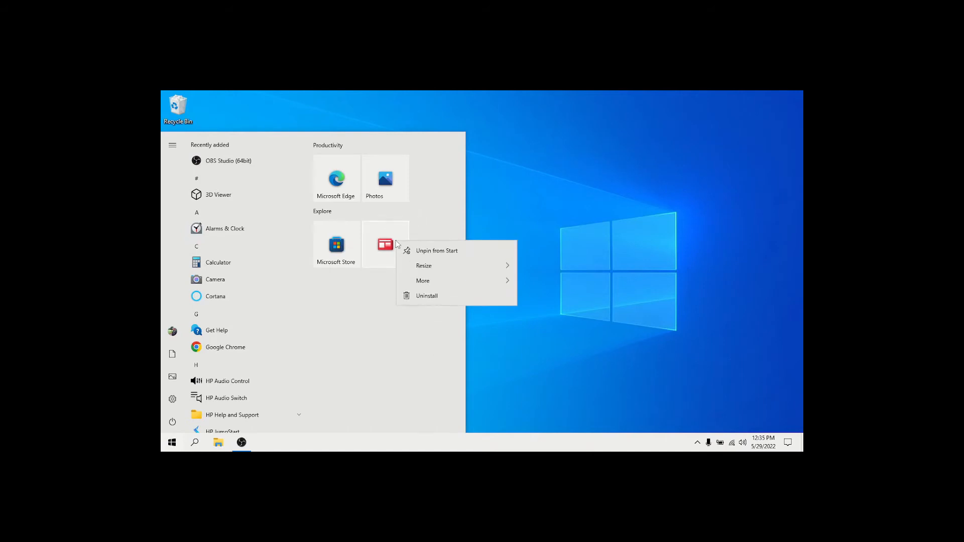
left_click(424, 296)
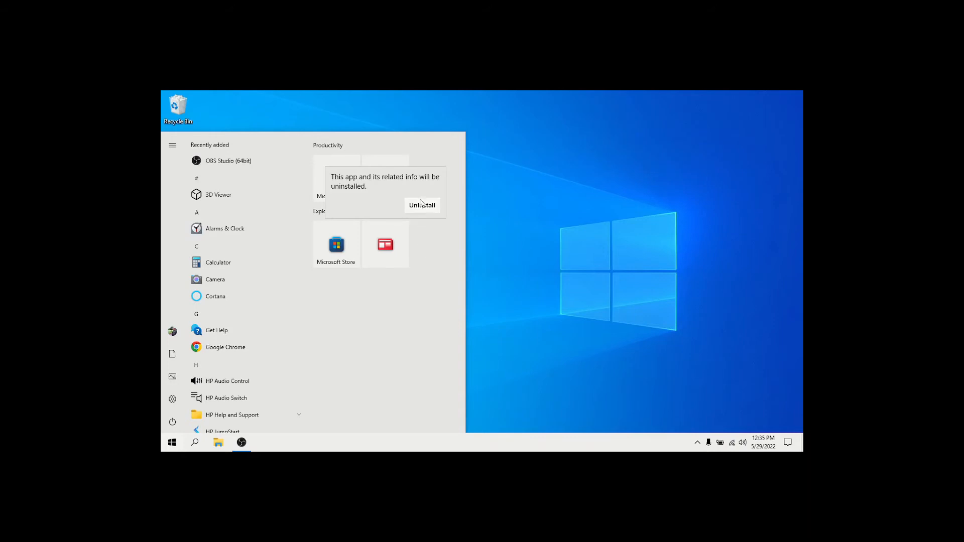
left_click(421, 206)
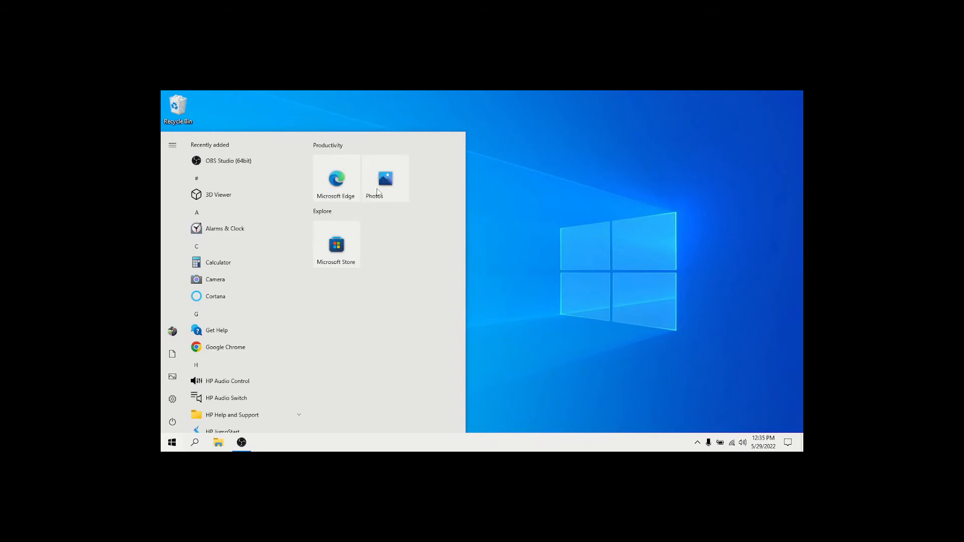
right_click(339, 176)
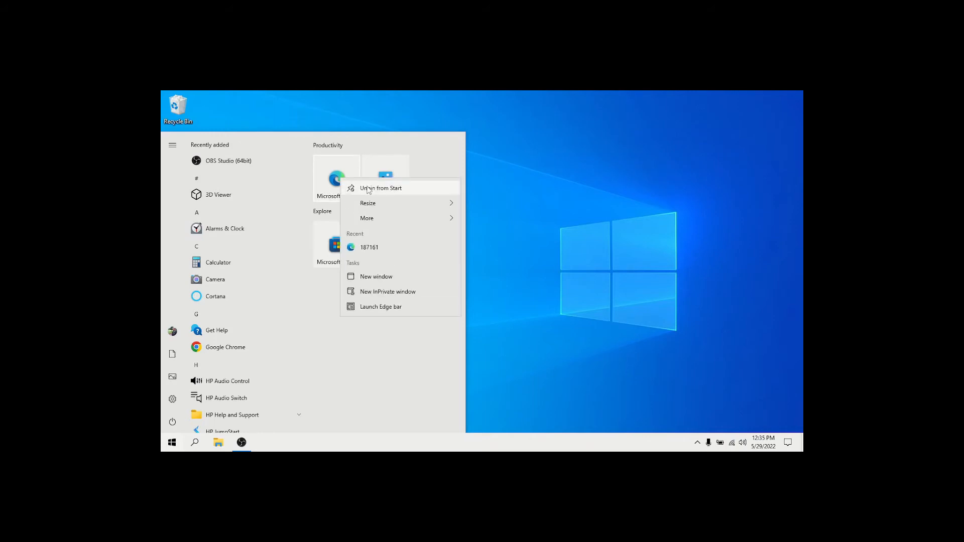
left_click(367, 188)
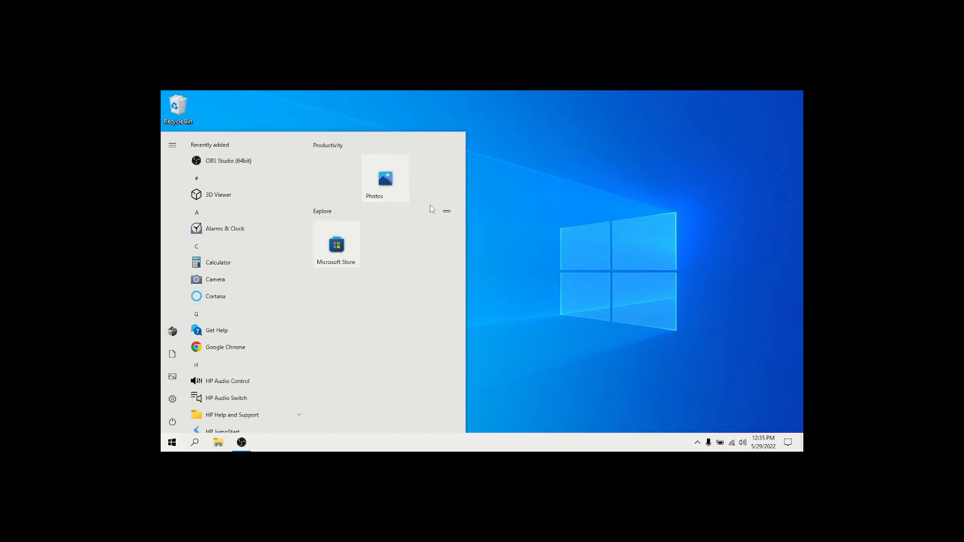
- Unpin the Microsoft Store tile from the Start menu's Explore group, and reopen Start to check the remaining tiles
right_click(329, 245)
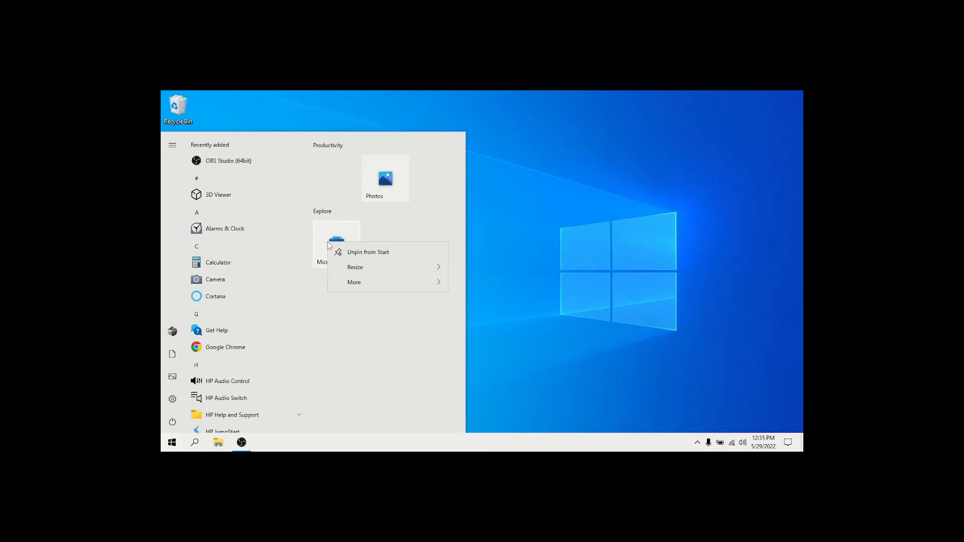
left_click(371, 251)
left_click(507, 242)
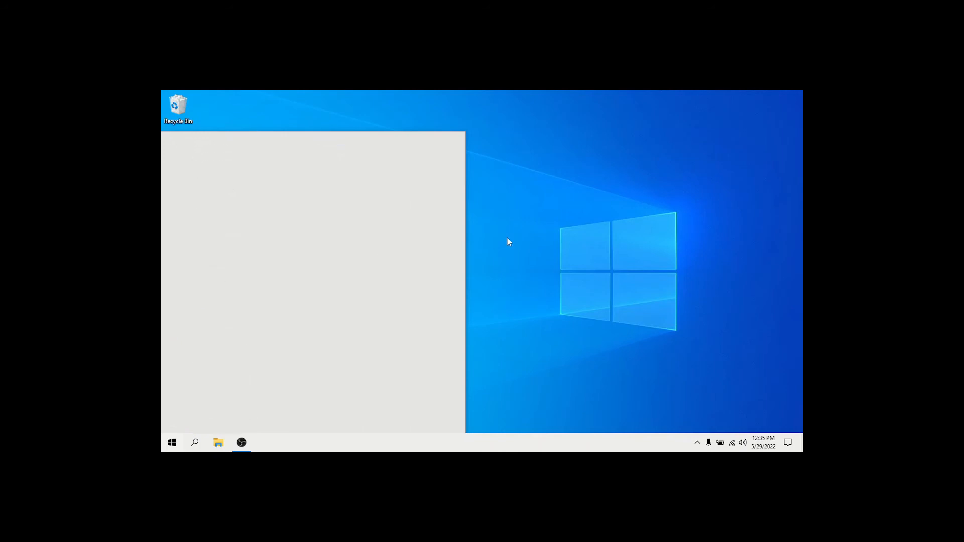
left_click(172, 442)
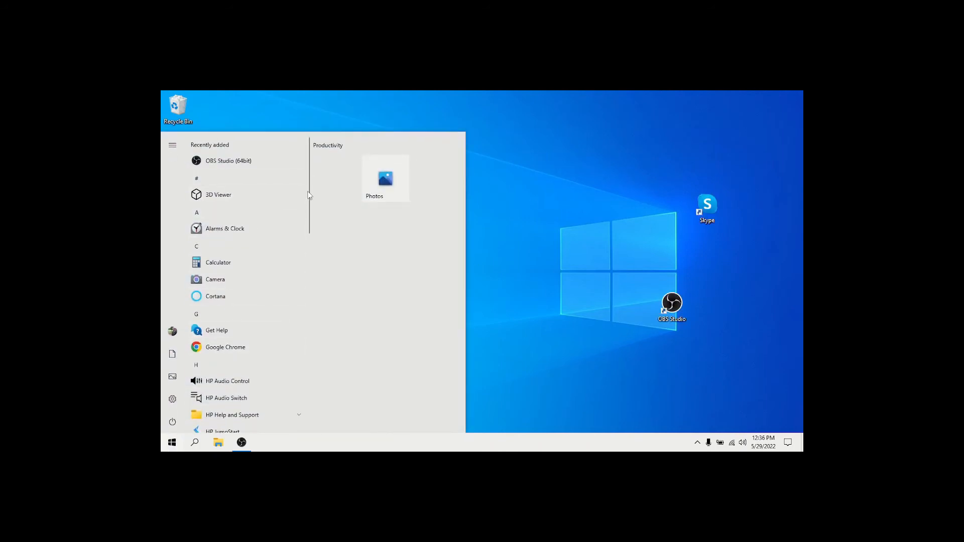
left_click_drag(309, 195, 333, 179)
left_click(543, 213)
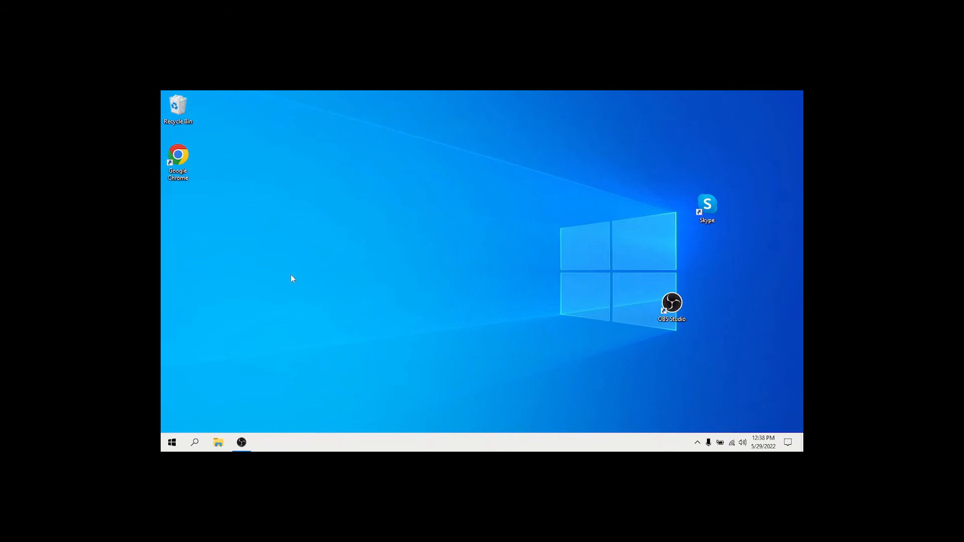
- Open Control Panel from File Explorer, look over the installed programs in Programs and Features, and close the window
left_click(217, 442)
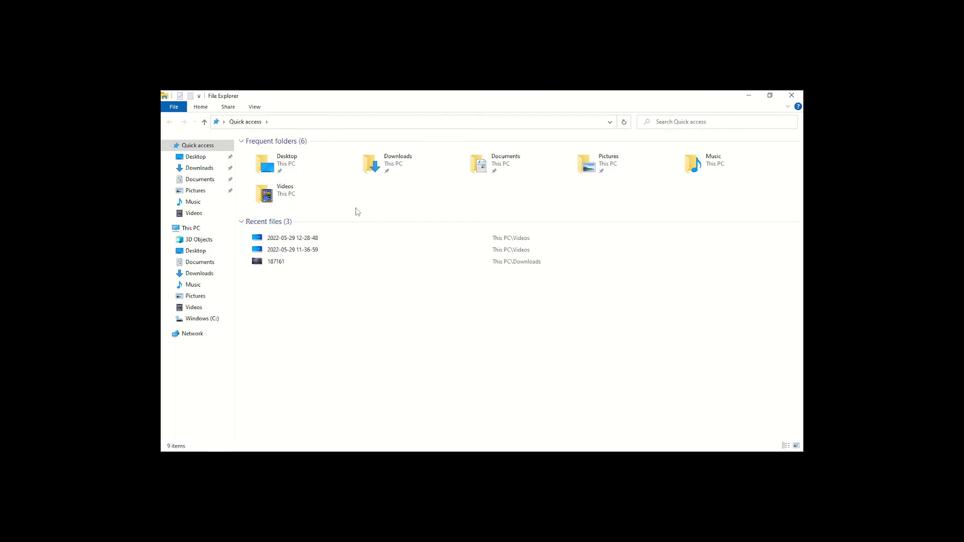
left_click(223, 122)
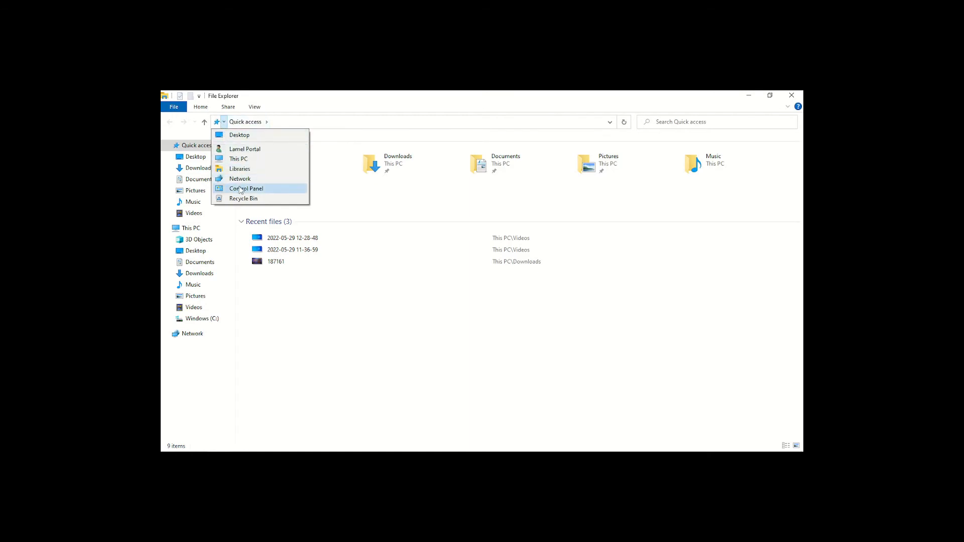
left_click(240, 189)
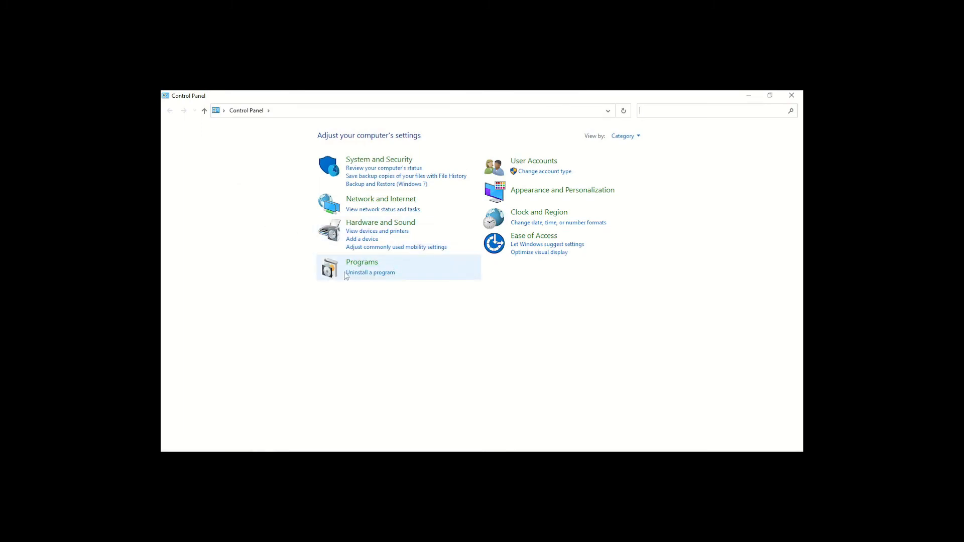
left_click(363, 274)
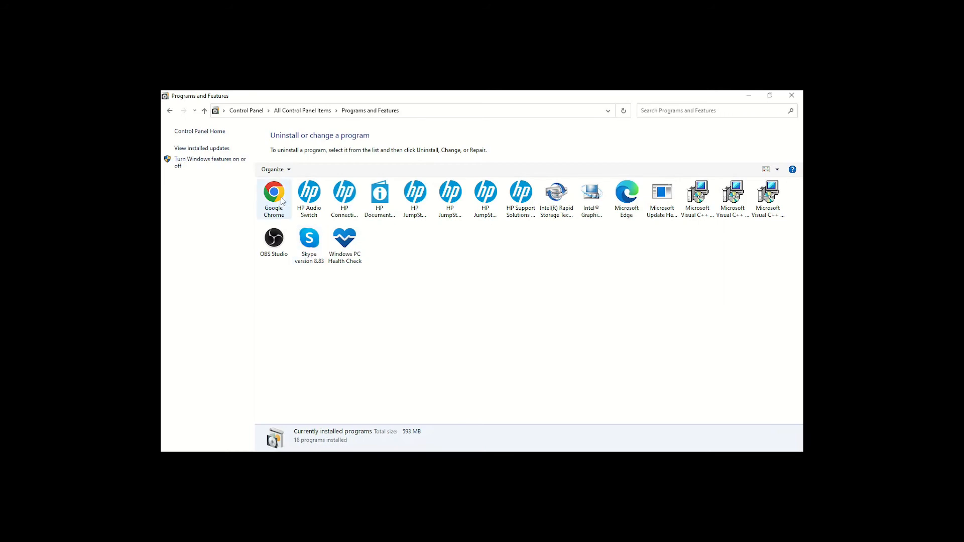
left_click(798, 96)
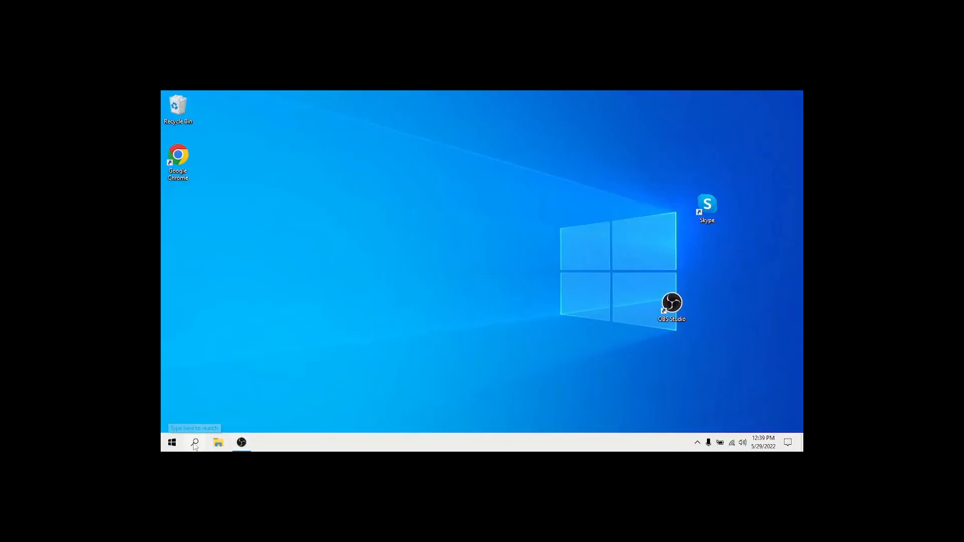
- Search Windows for "add", open the Add or remove programs settings, and look over the installed apps
left_click(195, 443)
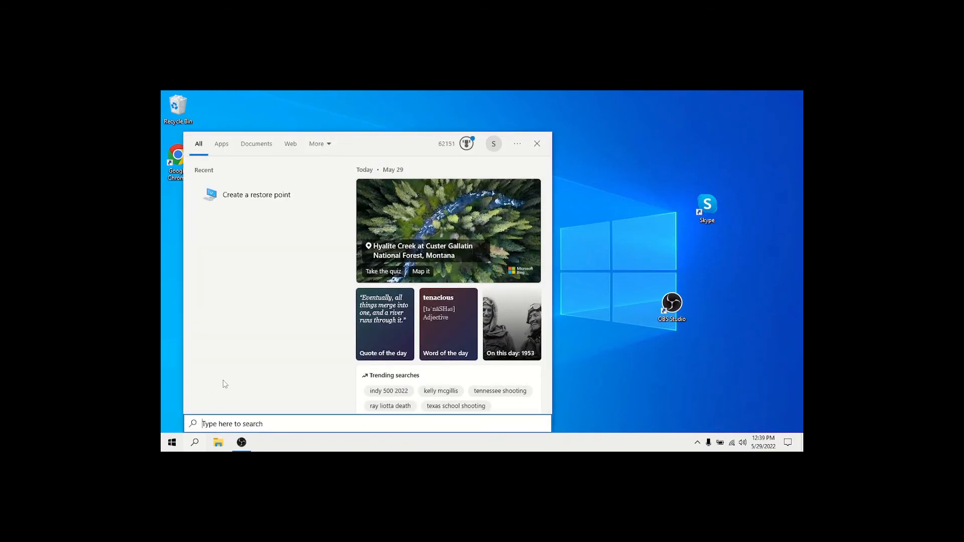
type("add")
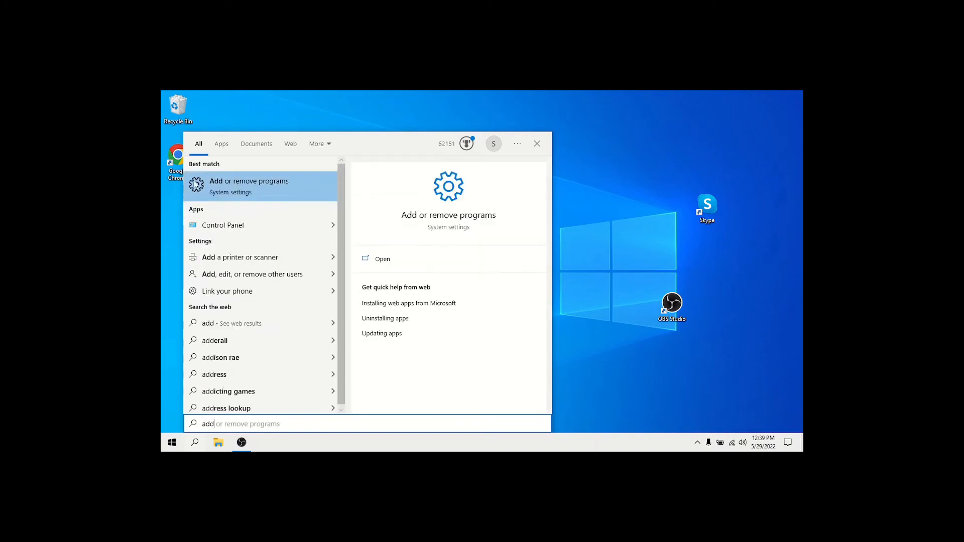
left_click(277, 186)
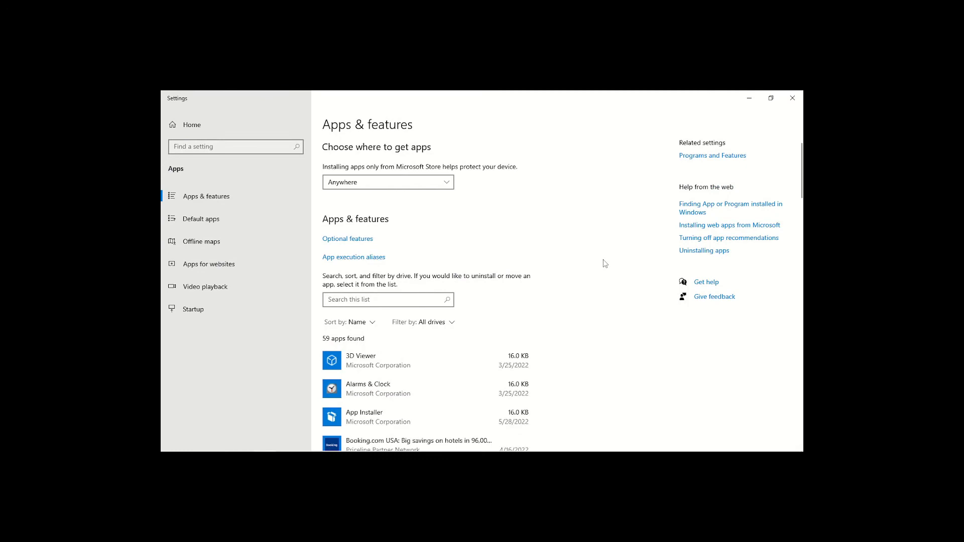
scroll(604, 263, "down", 3)
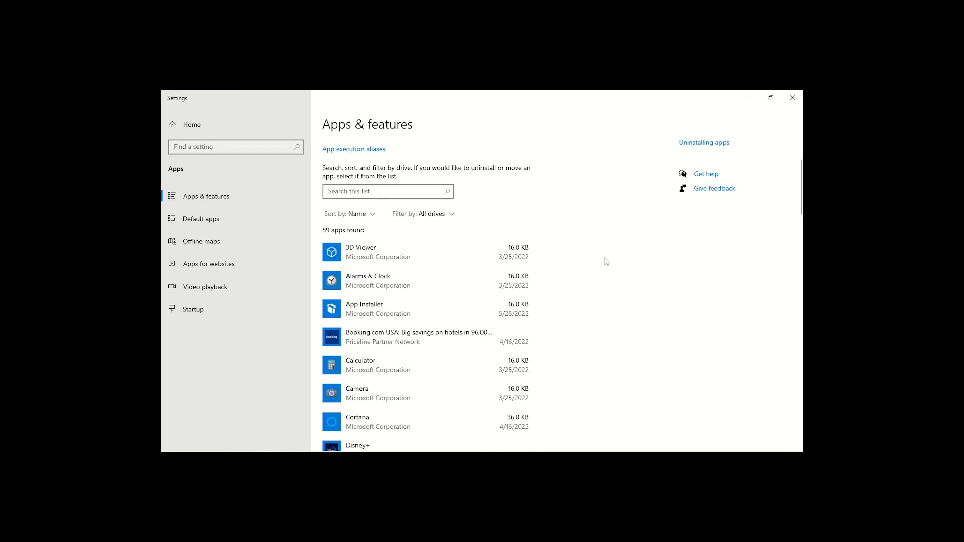
scroll(606, 261, "down", 2)
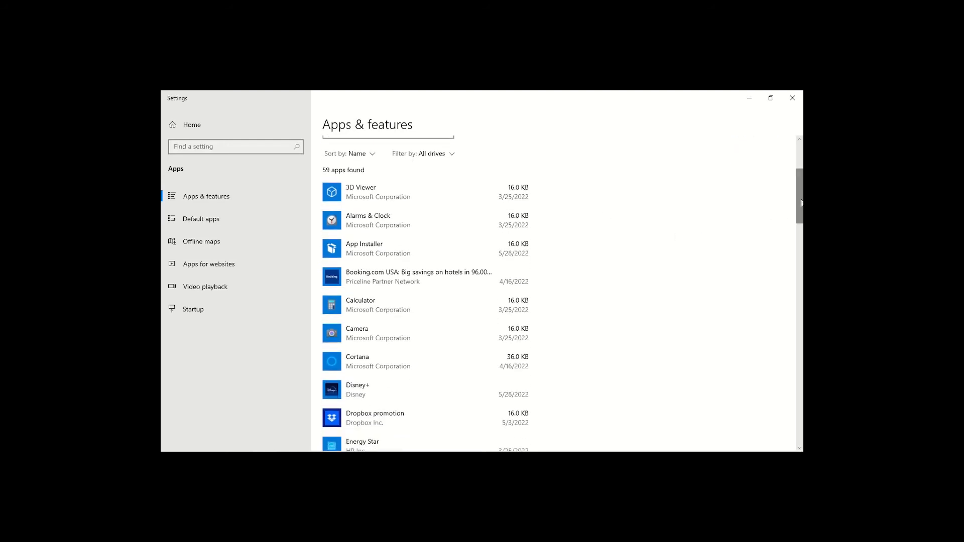
left_click_drag(802, 202, 774, 174)
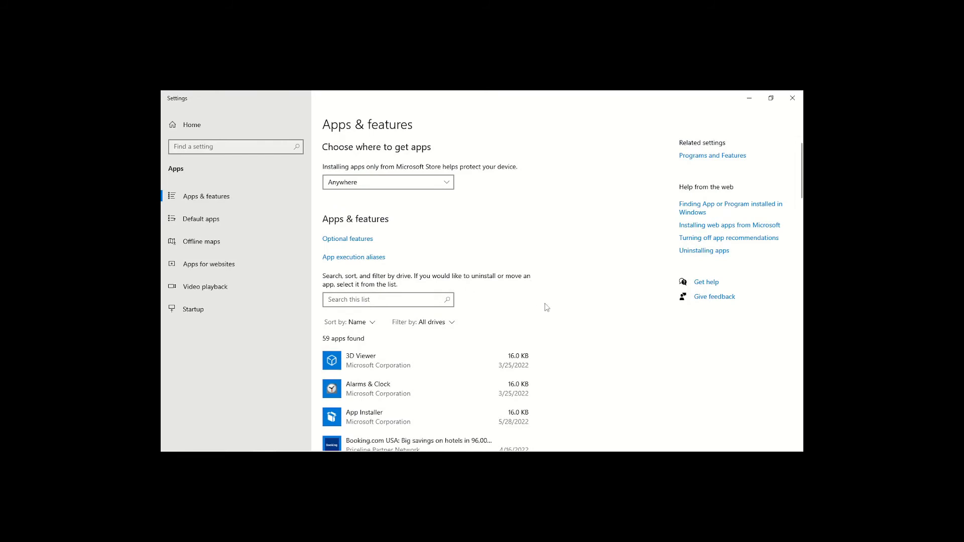
- Uninstall the Booking.com USA app from the Apps & features list
scroll(544, 307, "down", 2)
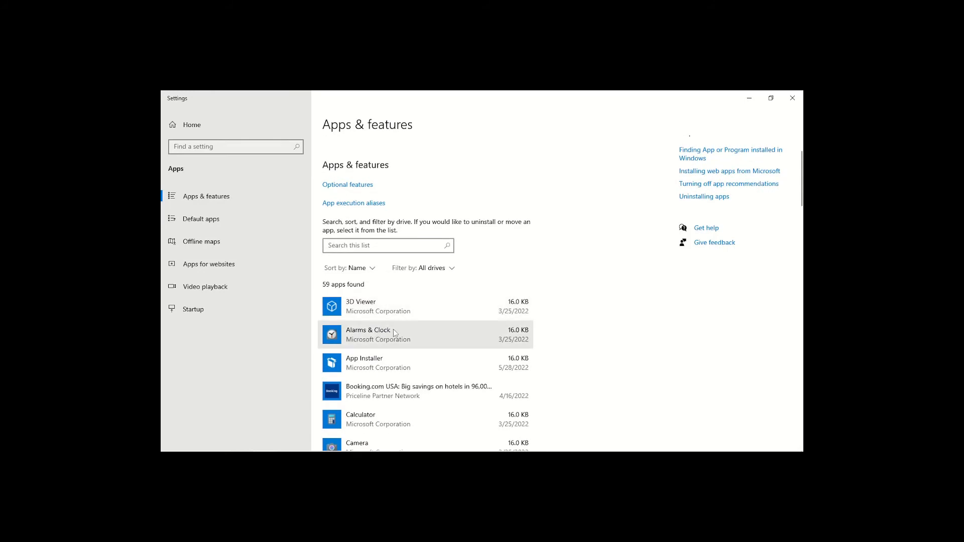
scroll(400, 321, "down", 2)
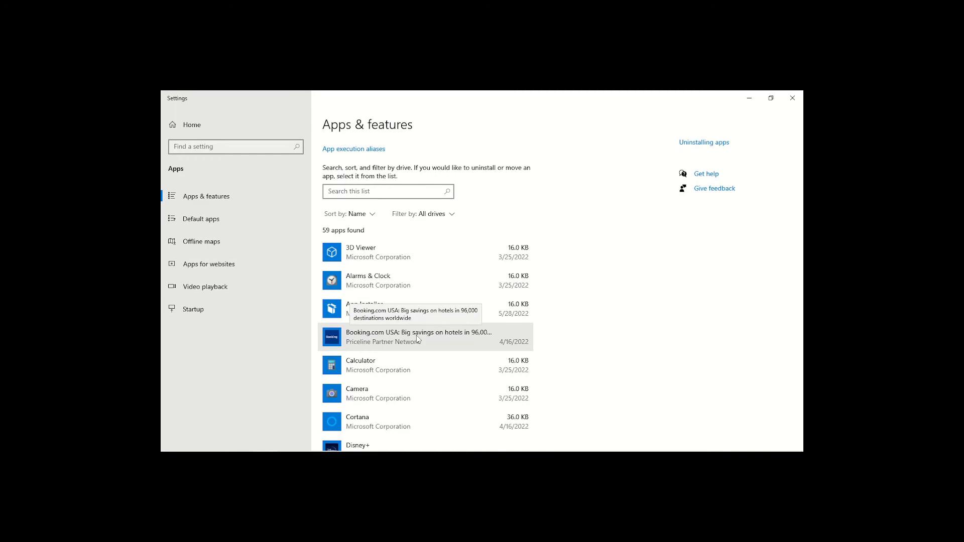
left_click(478, 339)
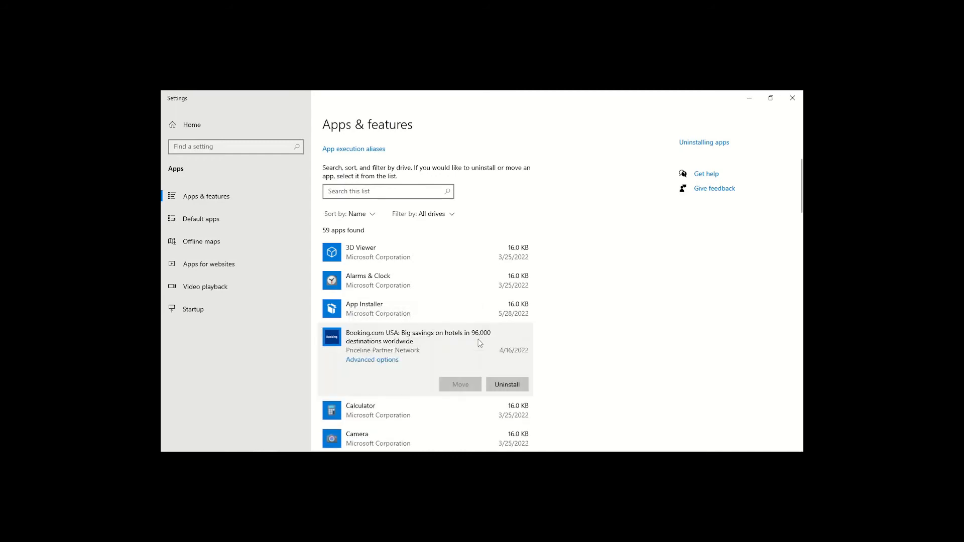
left_click(511, 391)
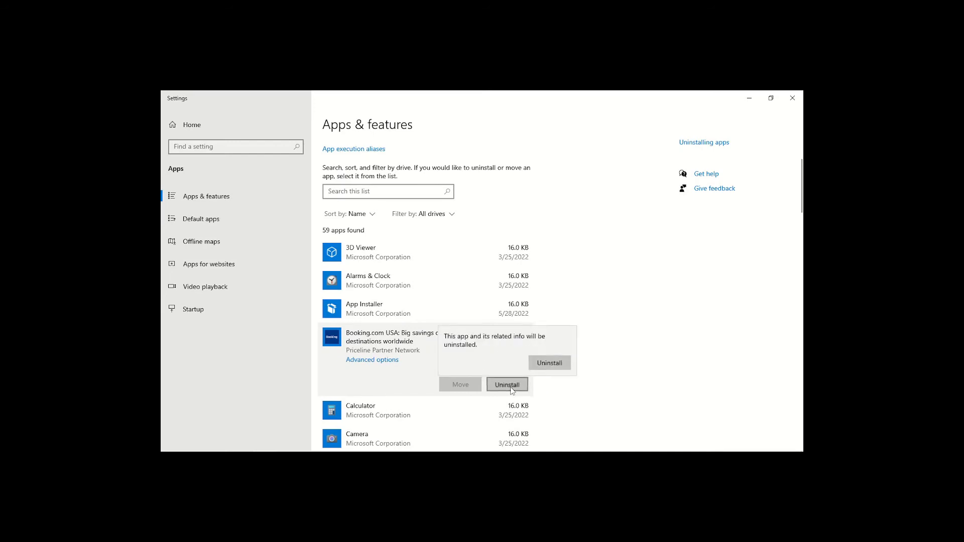
left_click(538, 360)
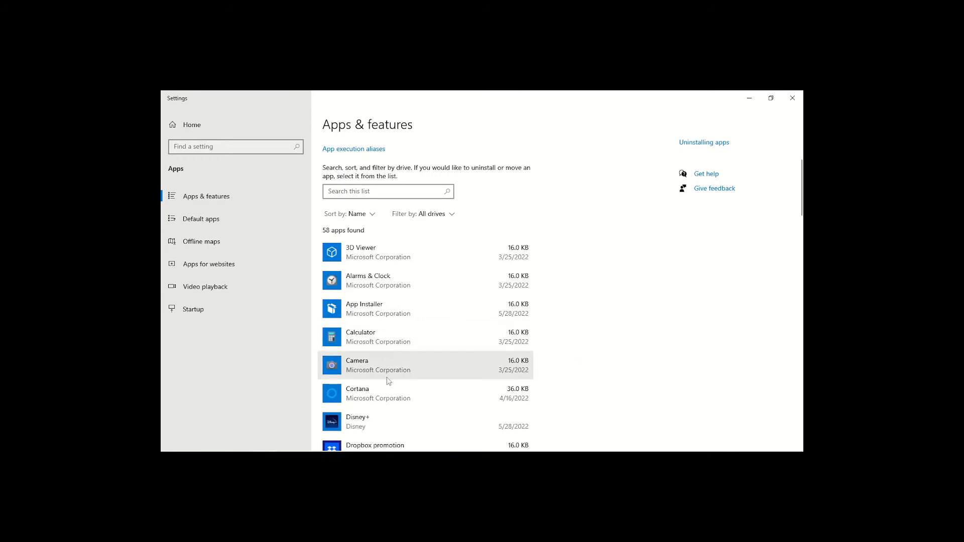
- Find Disney+ in the Apps & features list and uninstall it
scroll(632, 332, "down", 3)
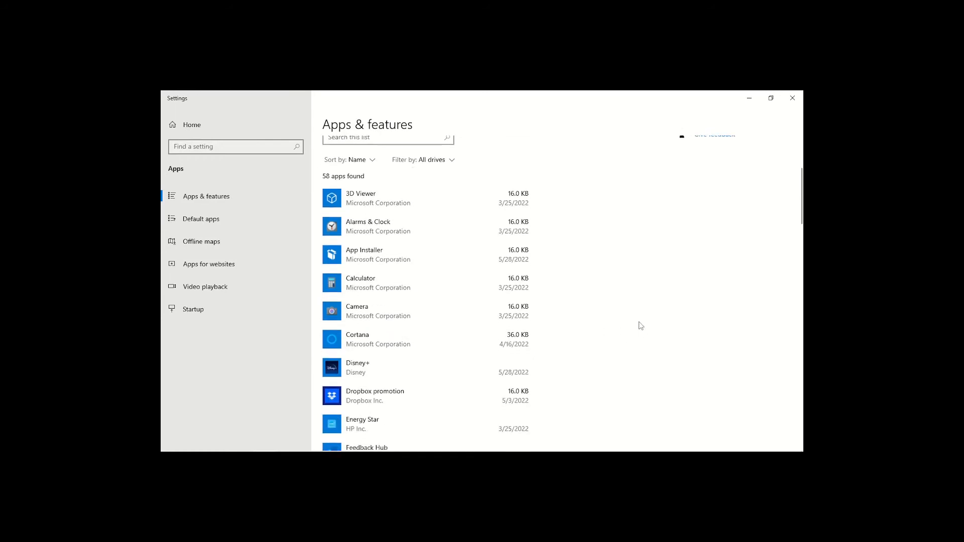
scroll(641, 322, "up", 3)
scroll(406, 282, "up", 1)
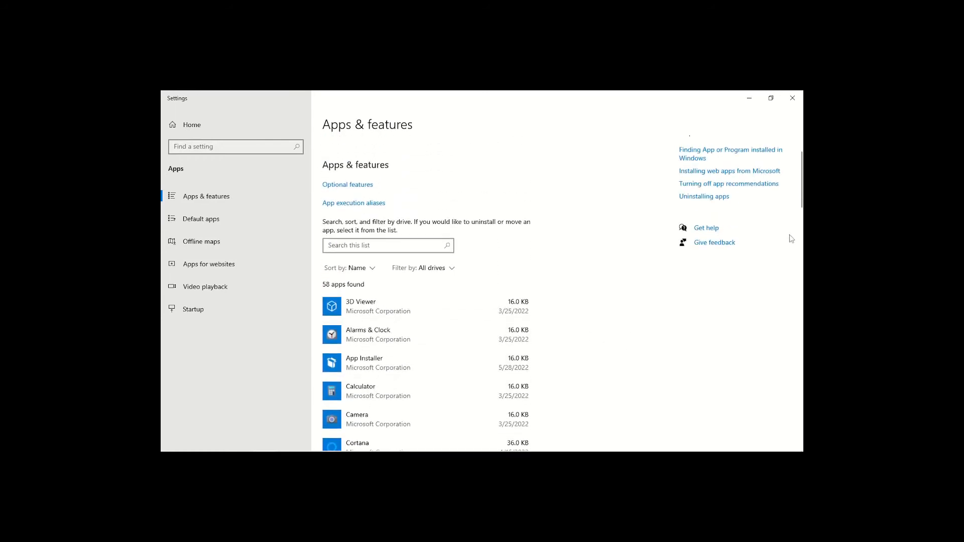
left_click_drag(802, 206, 801, 247)
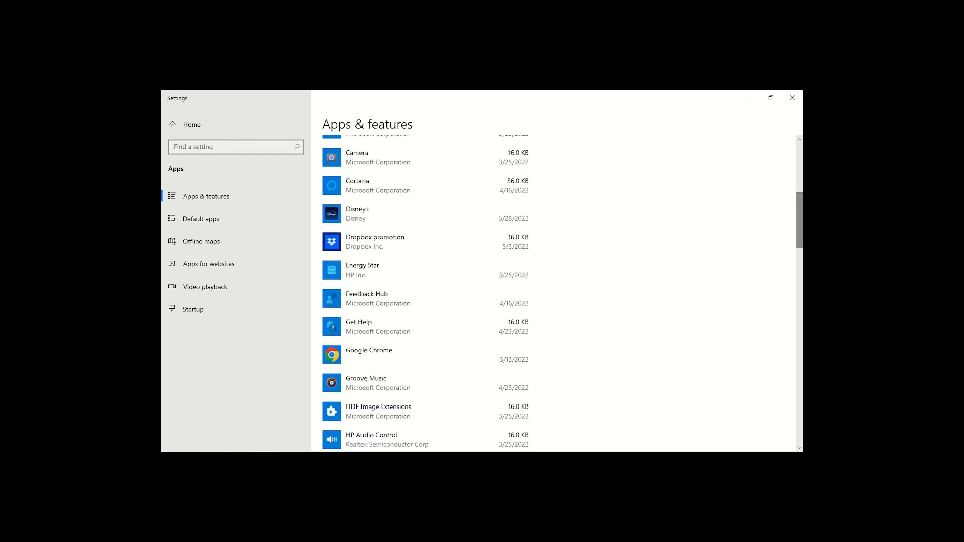
left_click(410, 218)
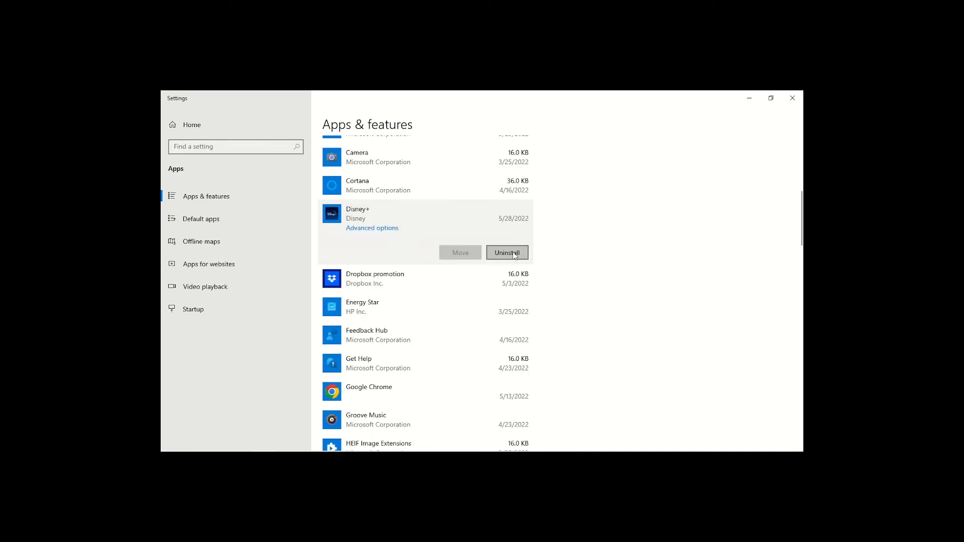
left_click(515, 254)
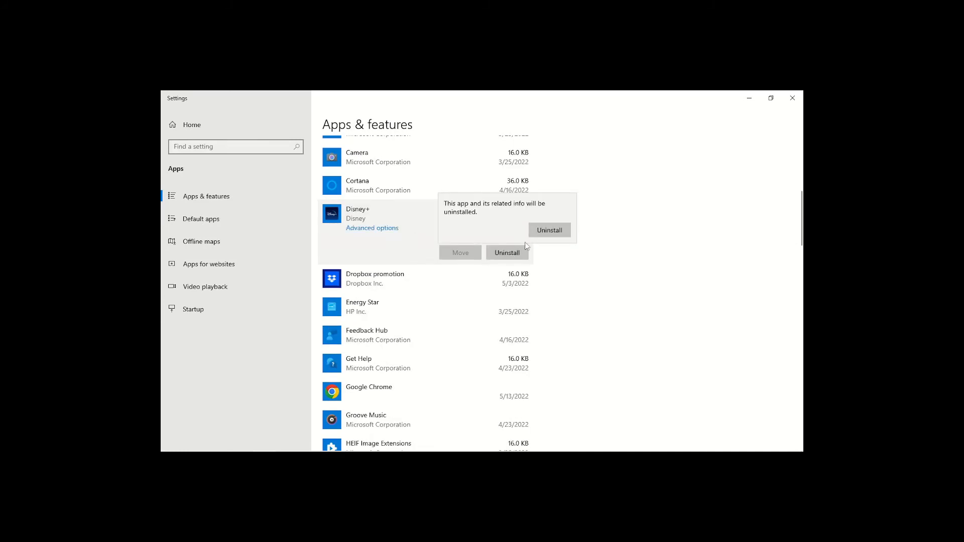
left_click(541, 235)
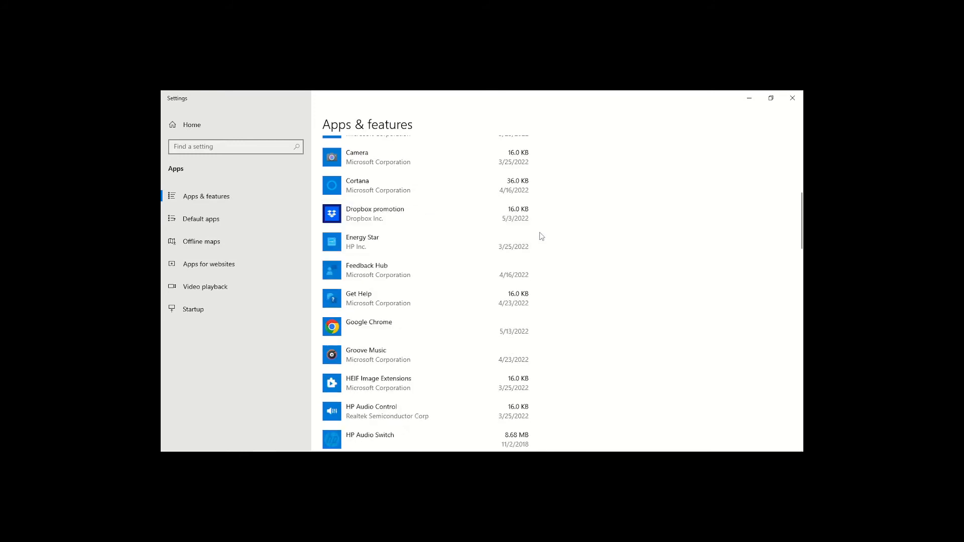
- Uninstall the Dropbox promotion and Energy Star apps from the Apps & features list
left_click(394, 213)
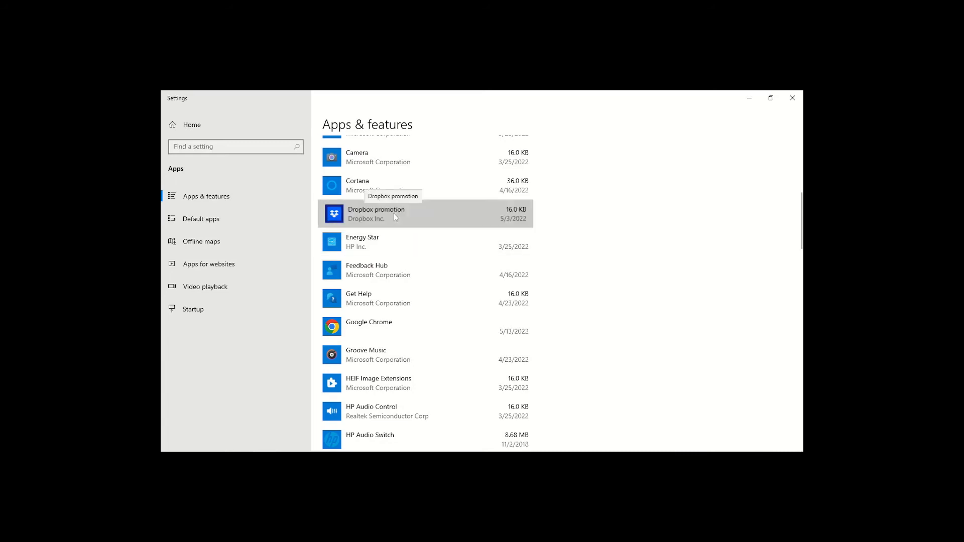
left_click(507, 255)
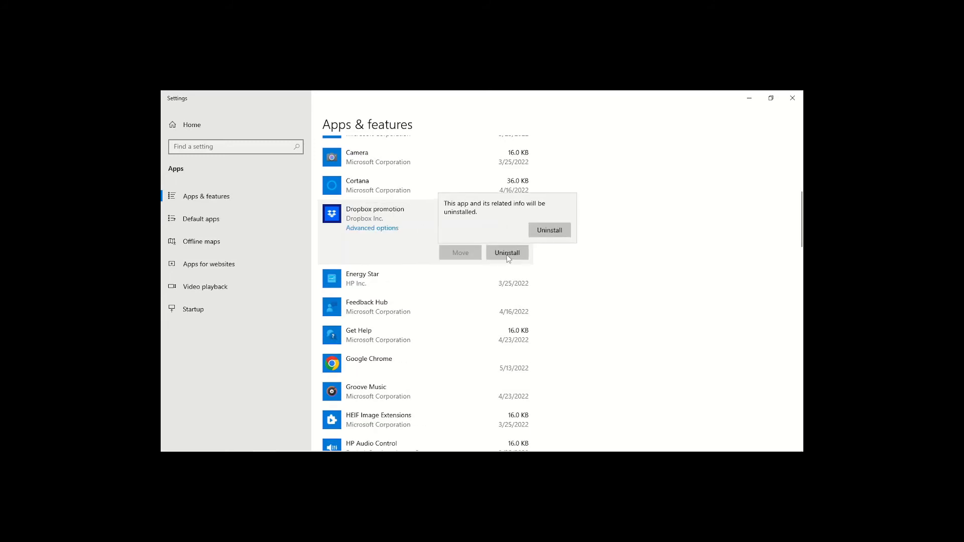
left_click(544, 234)
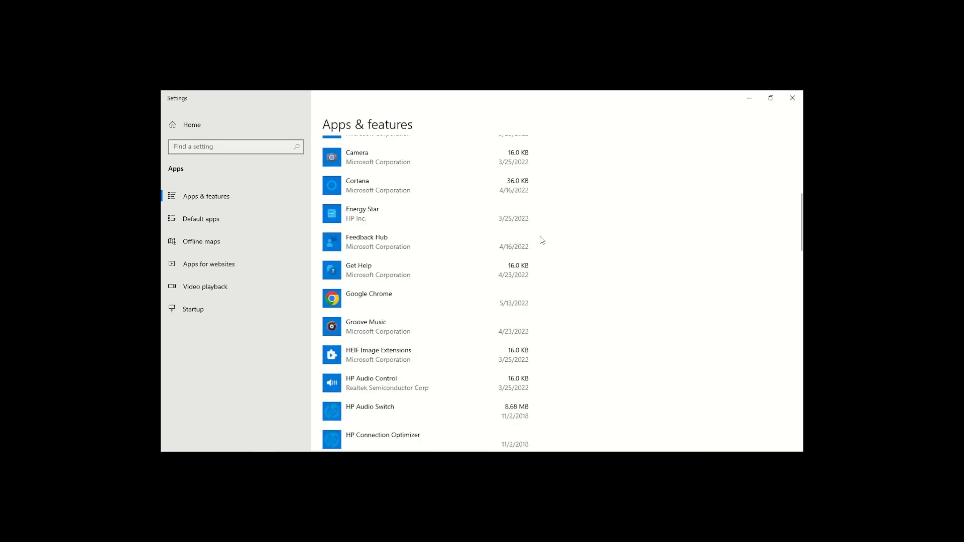
left_click(436, 215)
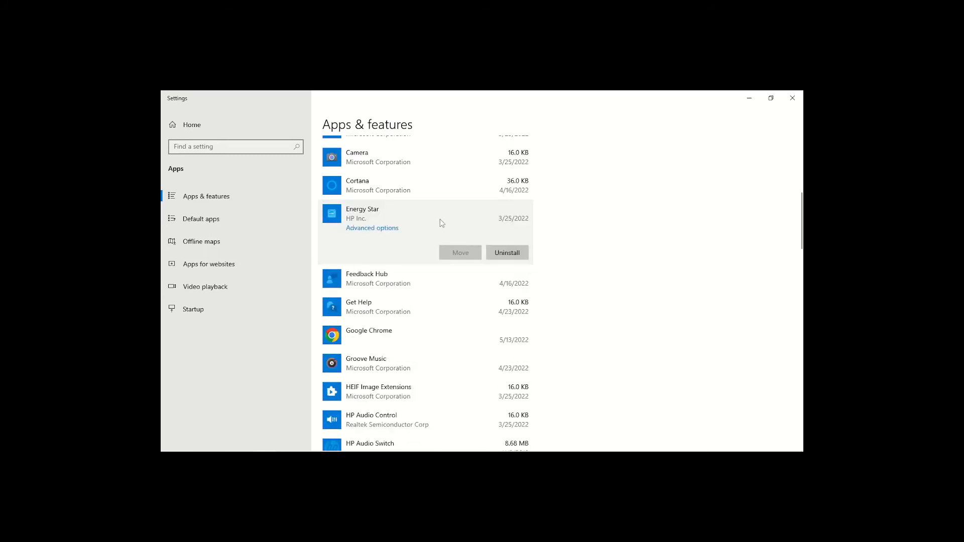
left_click(508, 254)
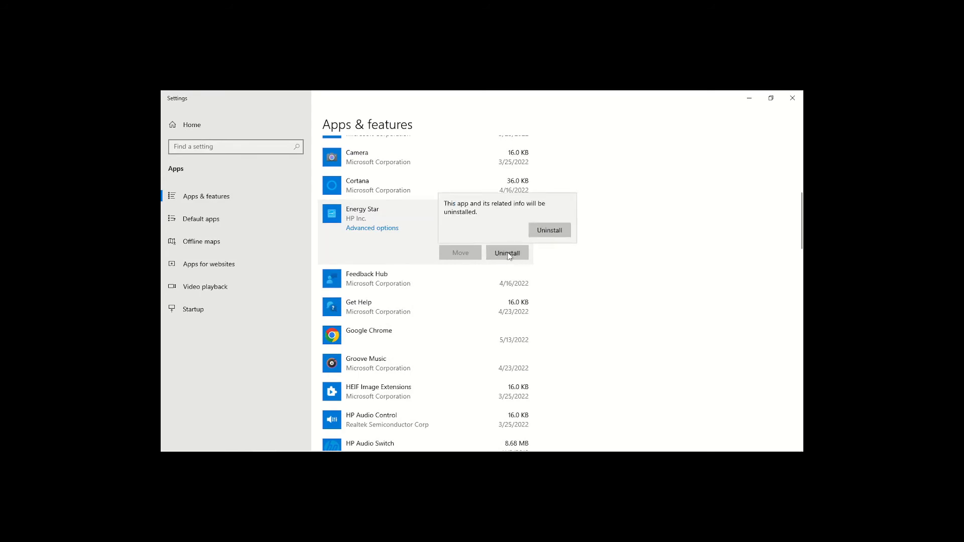
left_click(551, 230)
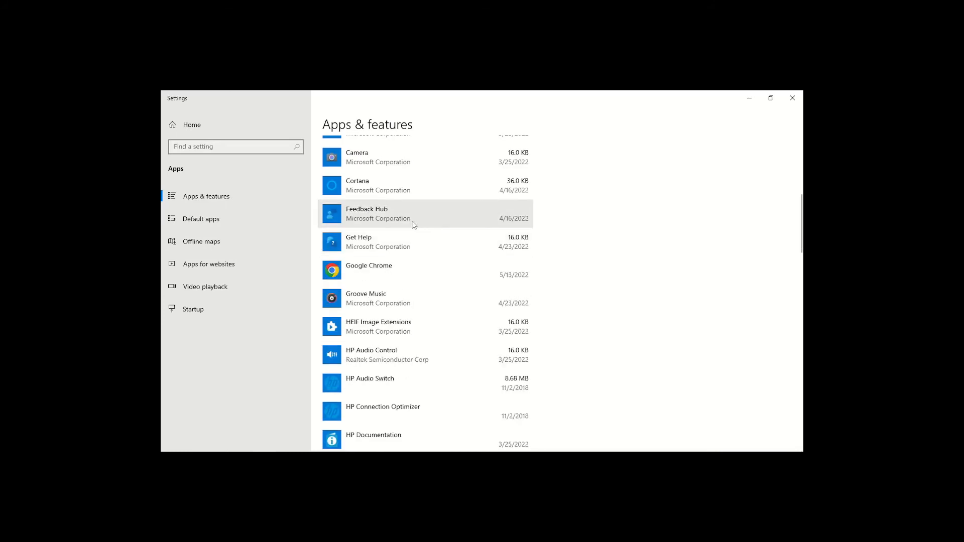
- Uninstall Feedback Hub, and expand the Get Help entry to check its uninstall option
left_click(413, 224)
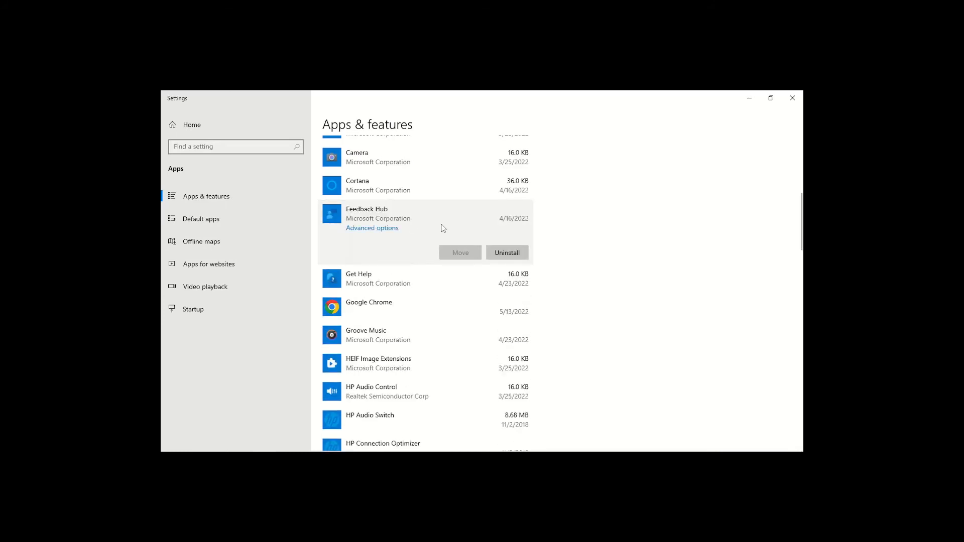
left_click(509, 251)
left_click(541, 233)
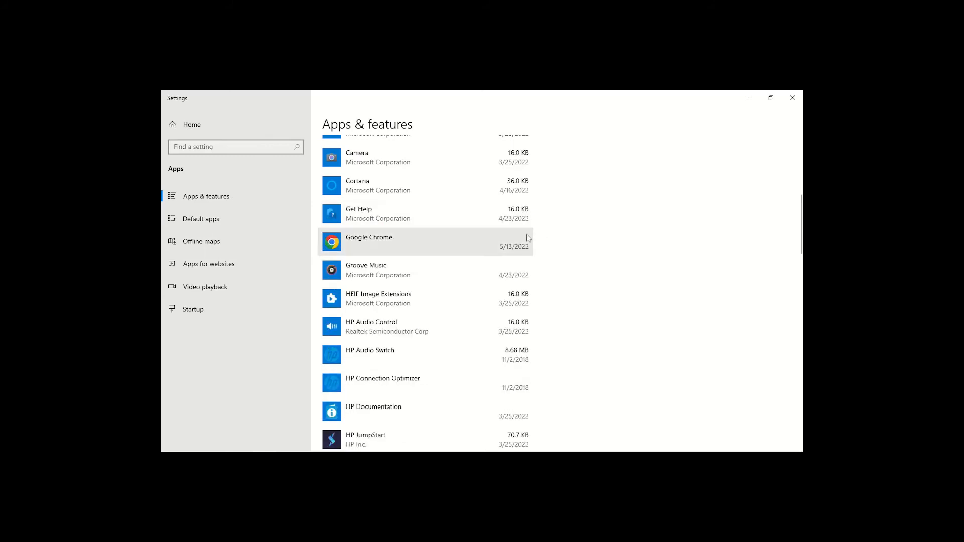
left_click(399, 225)
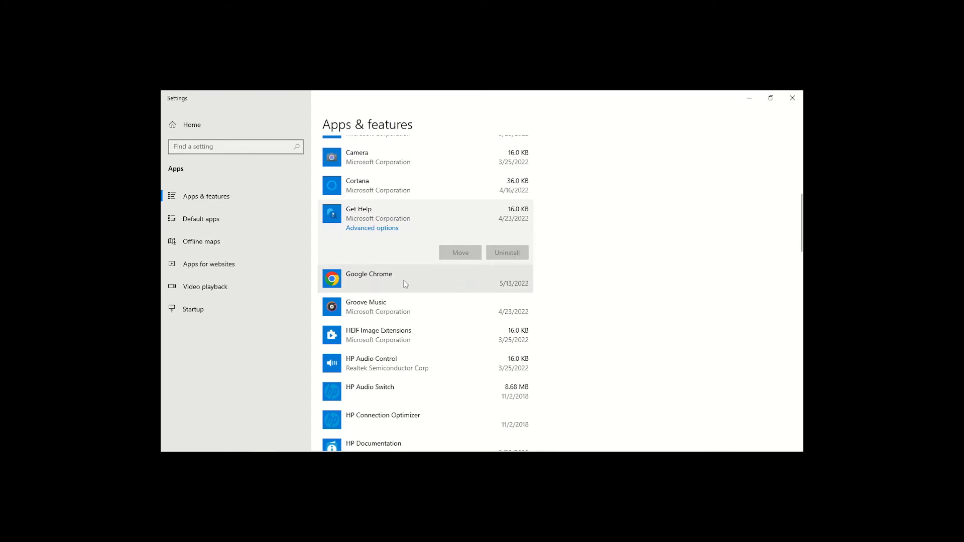
- Uninstall Groove Music from the Apps & features list, and expand the HEIF Image Extensions entry to check its uninstall option
left_click(379, 312)
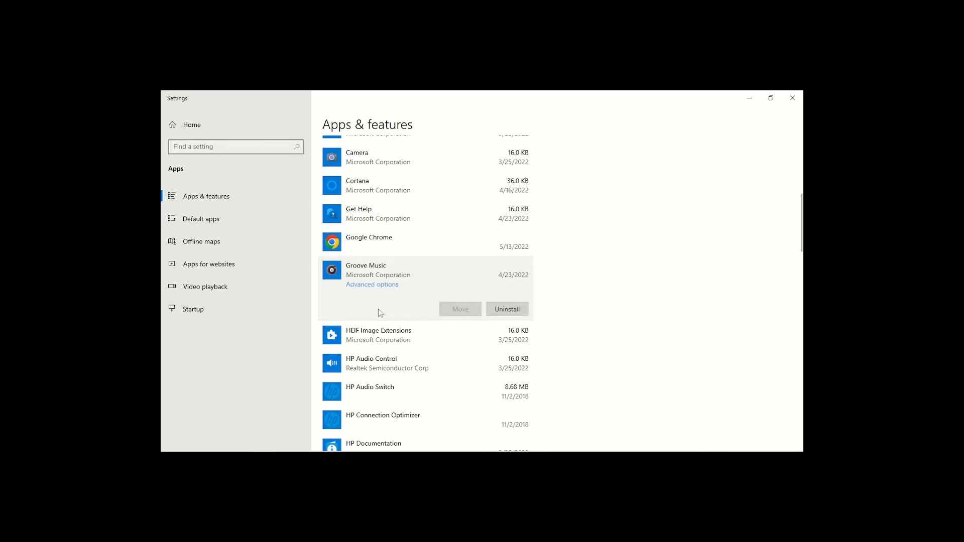
left_click(506, 309)
left_click(546, 294)
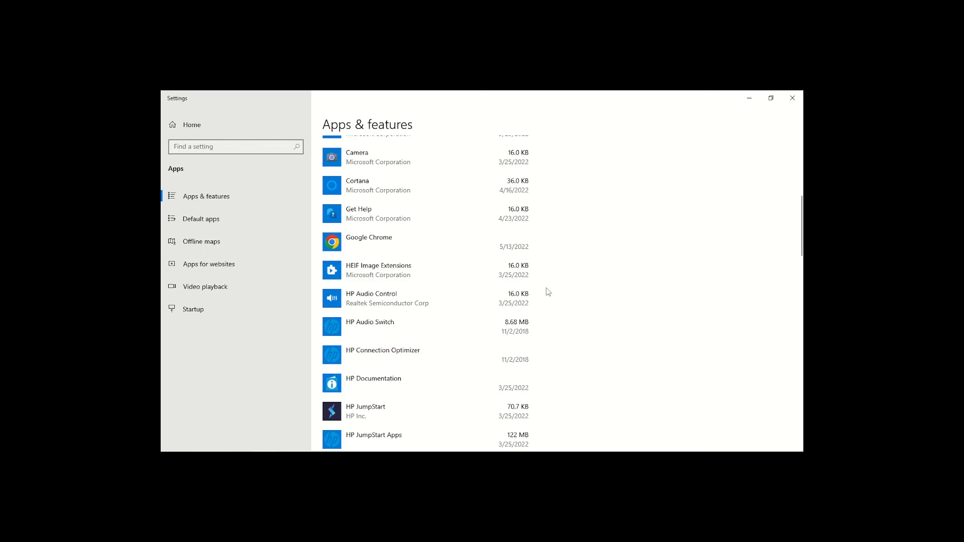
left_click(412, 279)
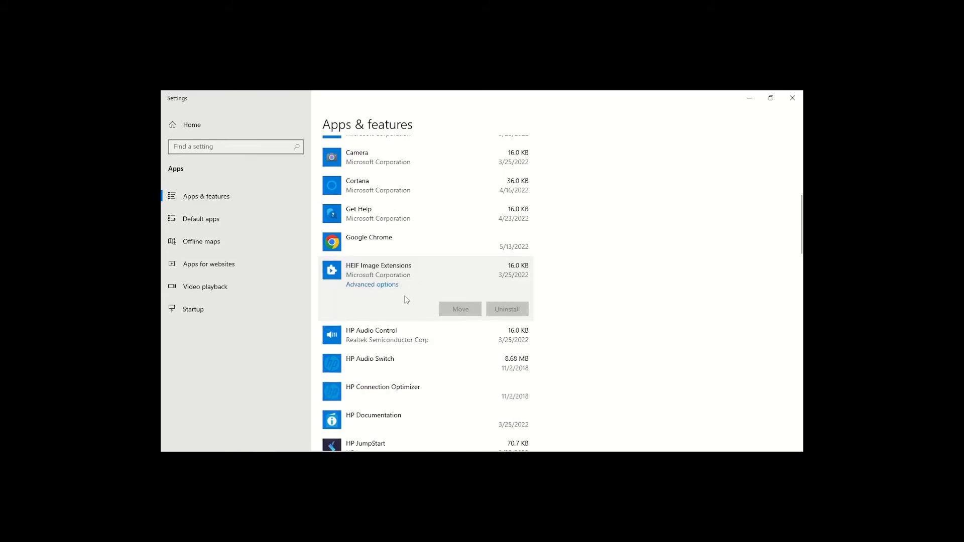
- Find LinkedIn further down the Apps & features list and uninstall it
scroll(391, 271, "down", 3)
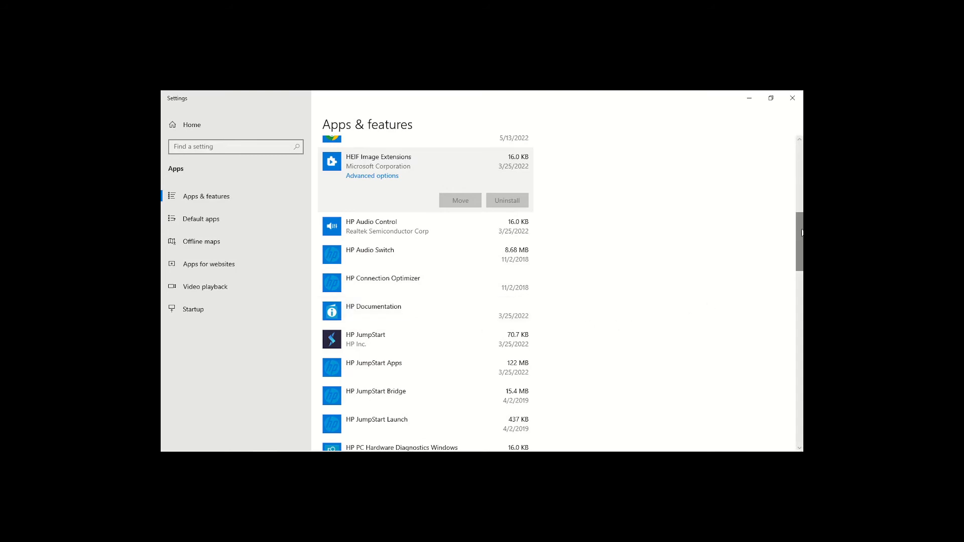
left_click_drag(802, 232, 801, 288)
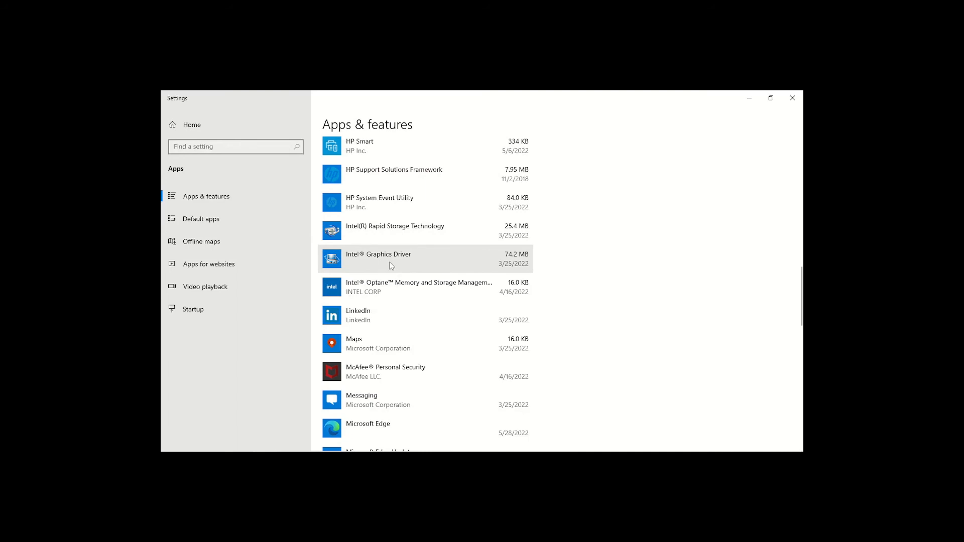
mouse_move(277, 442)
left_click(388, 317)
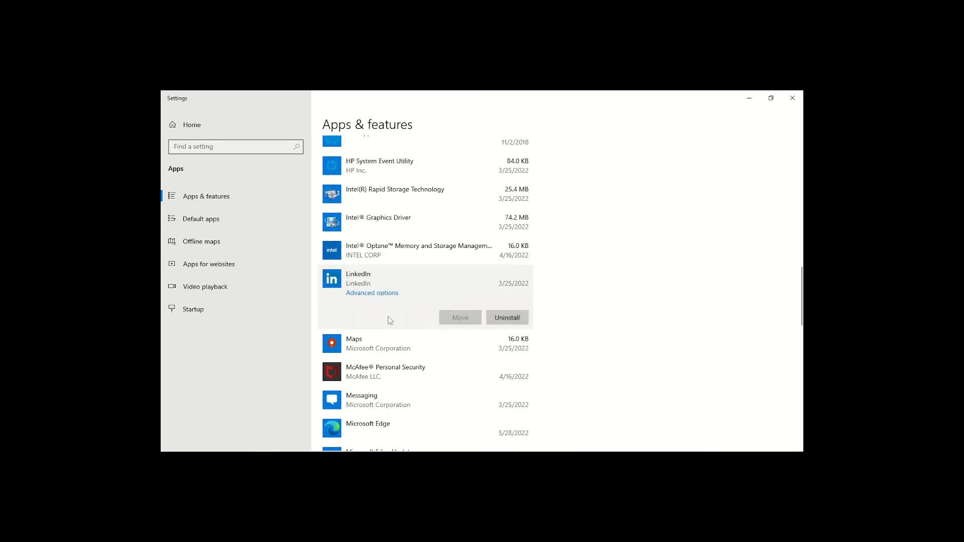
left_click(518, 317)
left_click(547, 297)
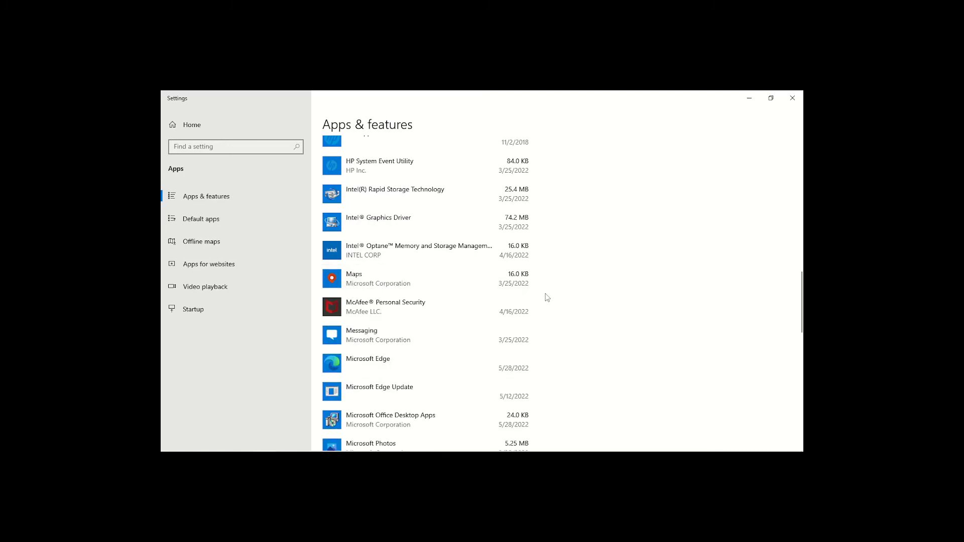
- Expand the Maps entry to check its uninstall option, and uninstall McAfee Personal Security
left_click(429, 289)
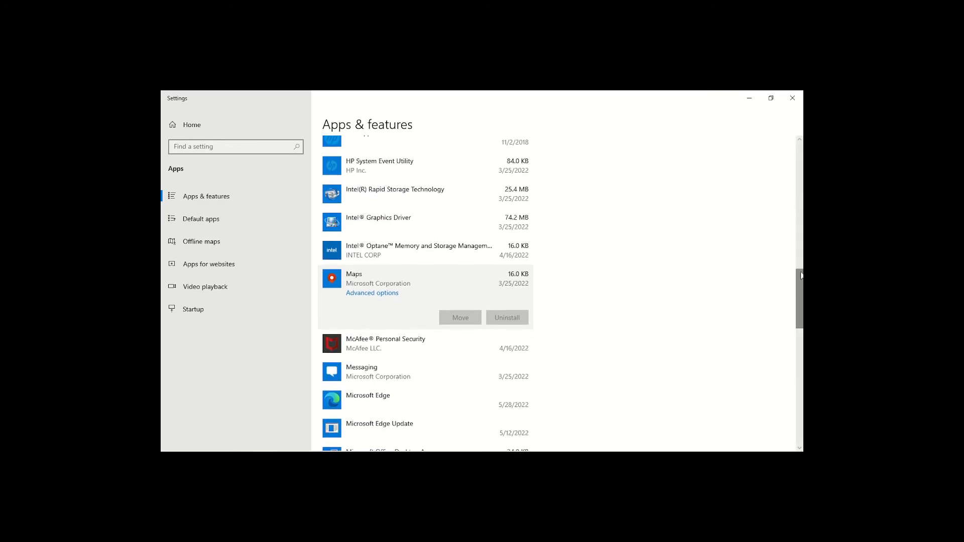
left_click_drag(801, 273, 800, 289)
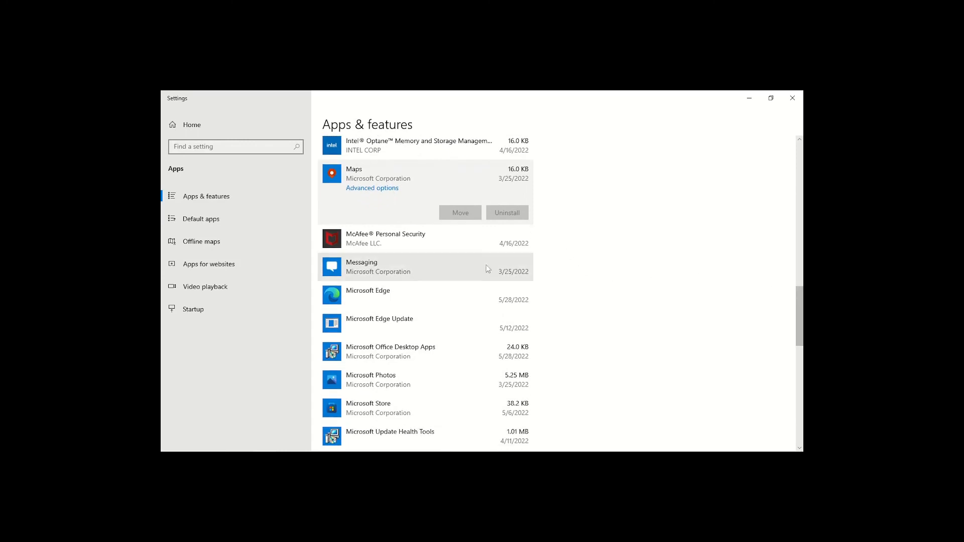
left_click(387, 240)
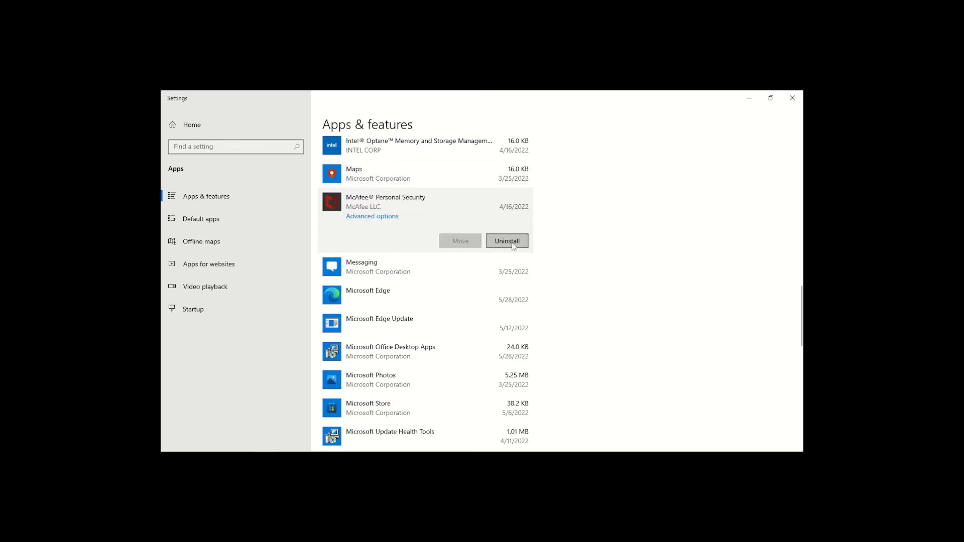
left_click(507, 241)
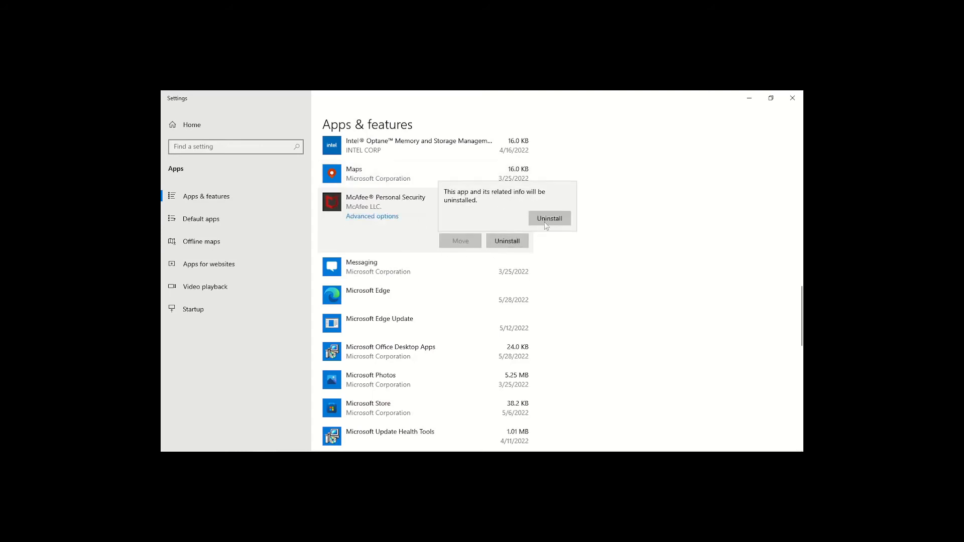
left_click(549, 219)
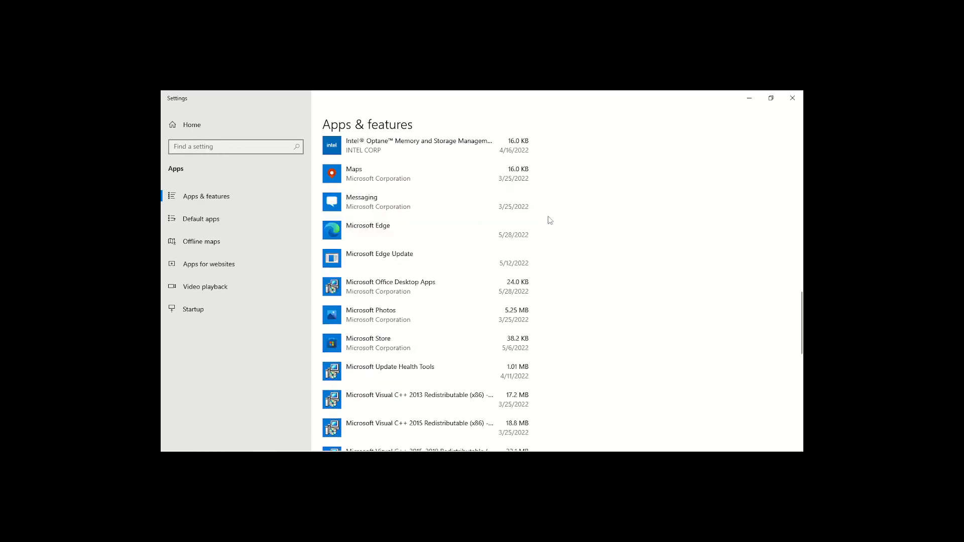
- Uninstall the Microsoft Messaging app from the Apps & features list
left_click(429, 211)
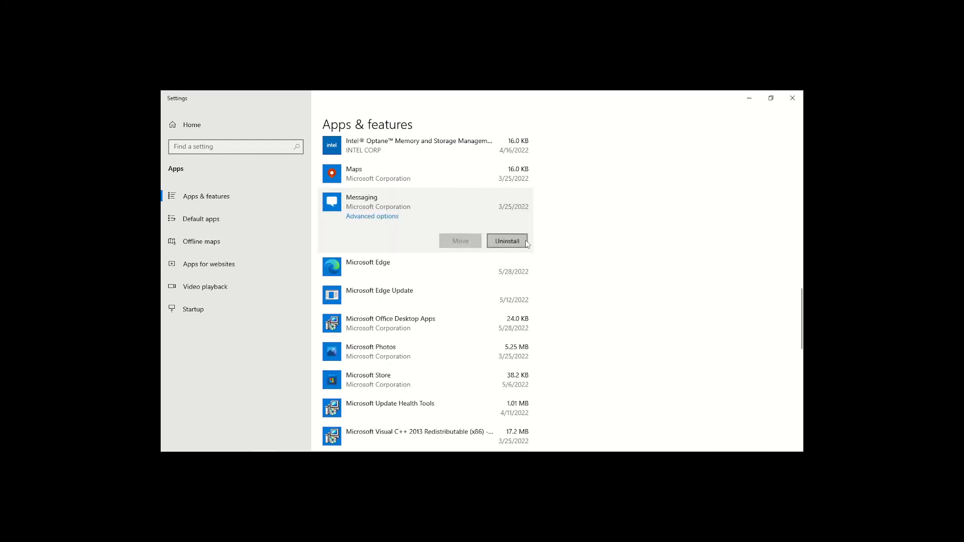
left_click(525, 240)
left_click(556, 219)
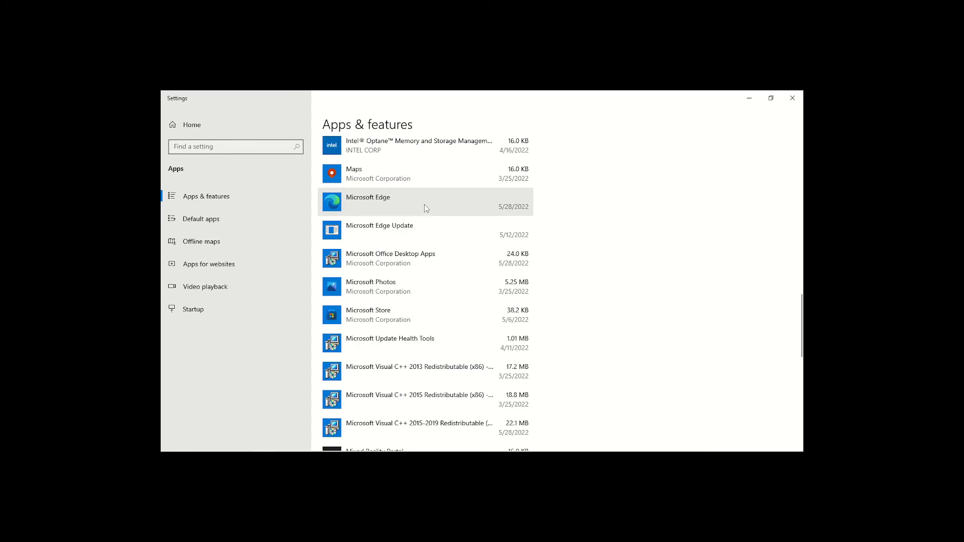
- Expand the Mixed Reality Portal entry to check its uninstall option, and uninstall Mobile Plans
scroll(422, 200, "up", 2)
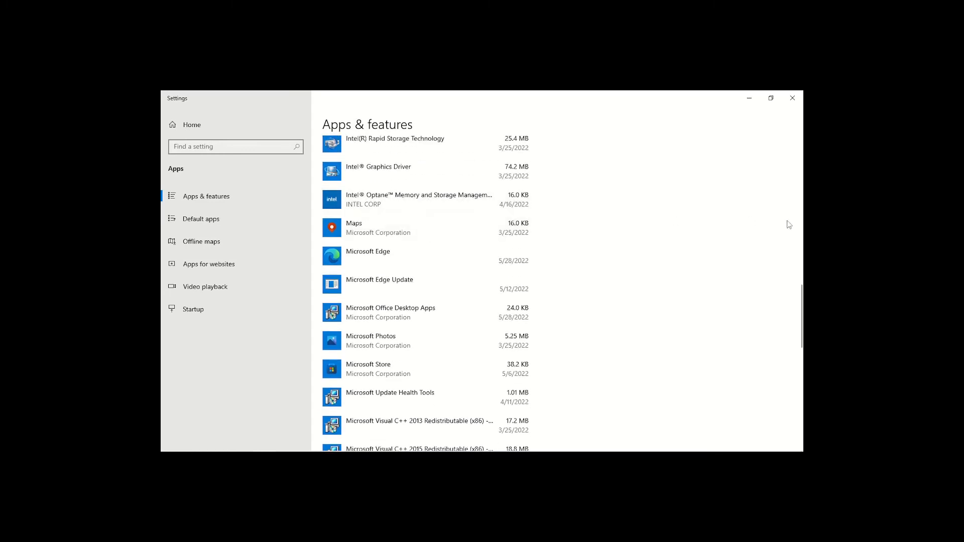
left_click_drag(797, 303, 789, 359)
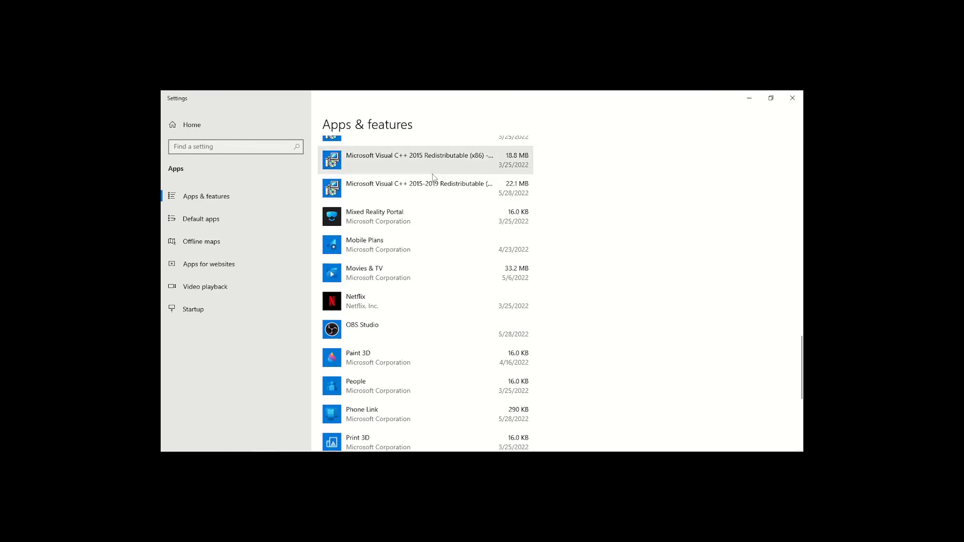
left_click(387, 224)
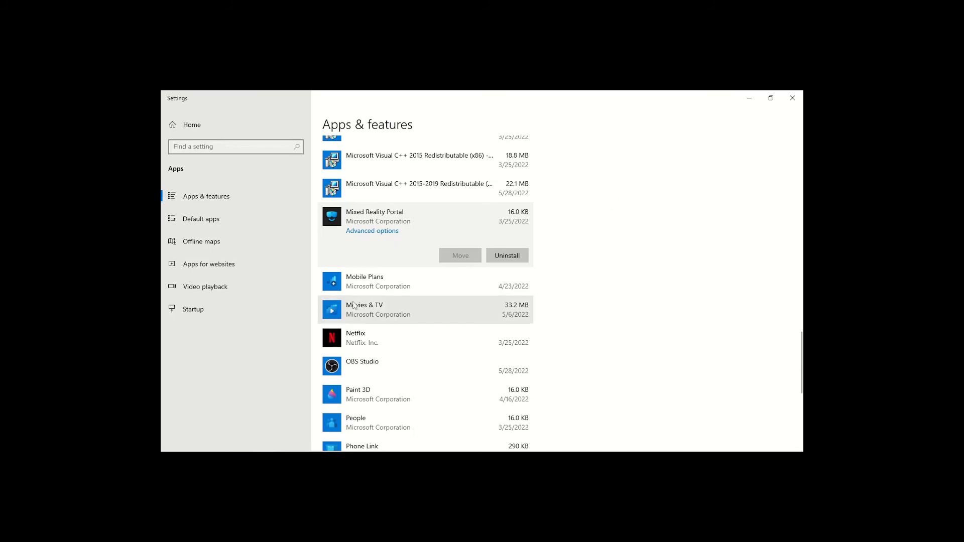
left_click(359, 285)
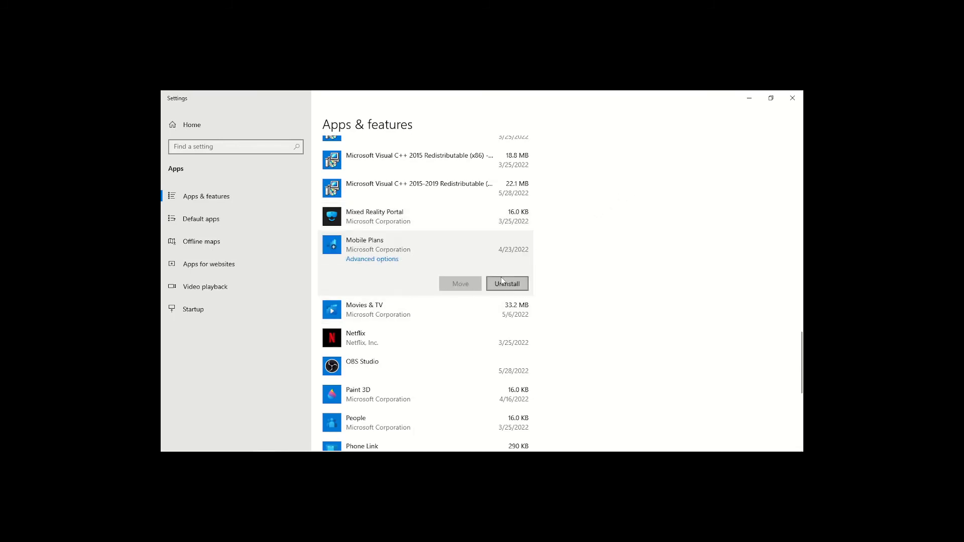
left_click(503, 284)
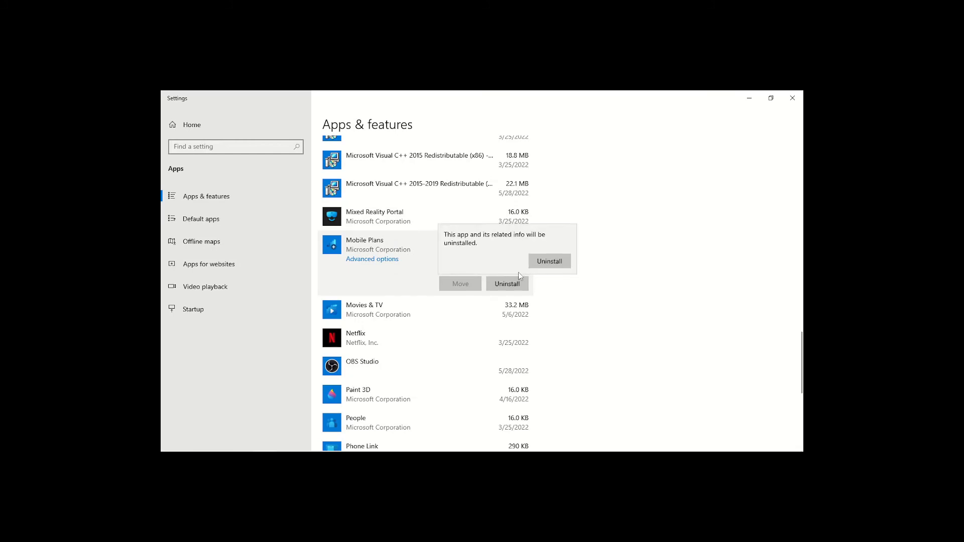
left_click(539, 265)
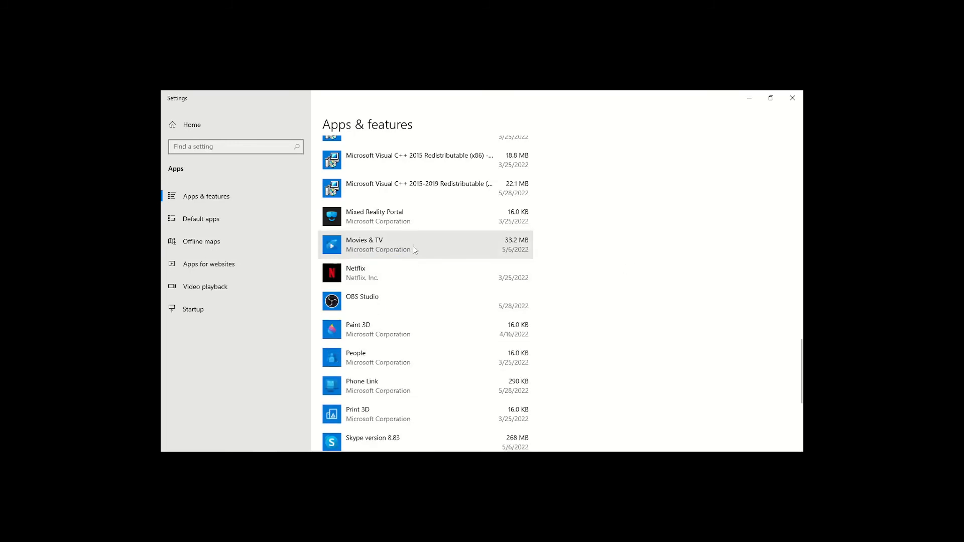
- Uninstall the Netflix app from the Apps & features list
left_click(393, 274)
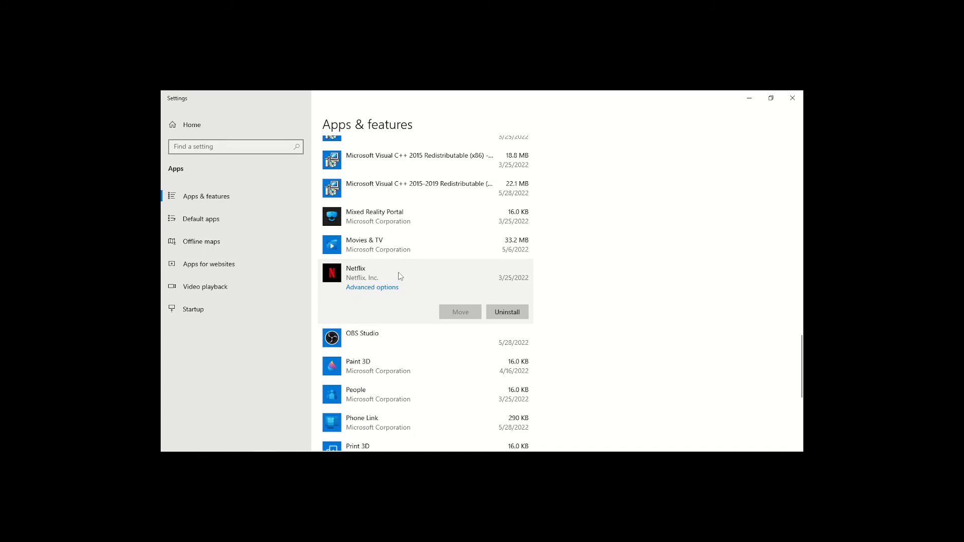
left_click(512, 309)
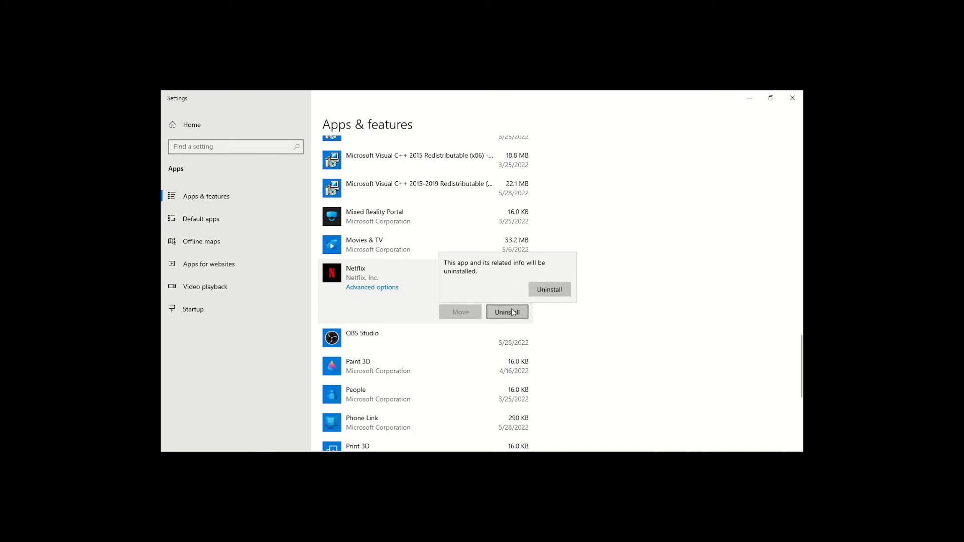
left_click(551, 288)
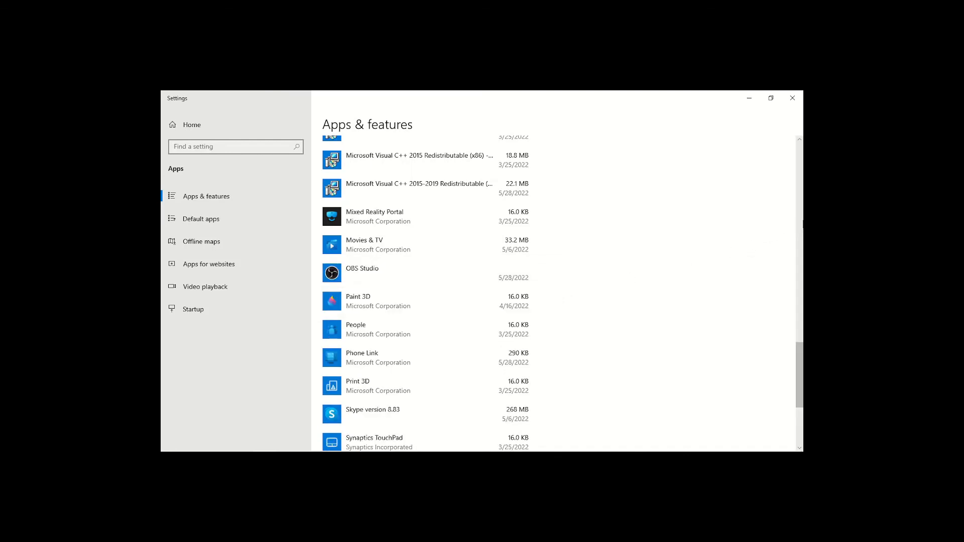
- Expand the People, Phone Link and Print 3D entries in turn to check their uninstall options
left_click_drag(796, 358, 796, 370)
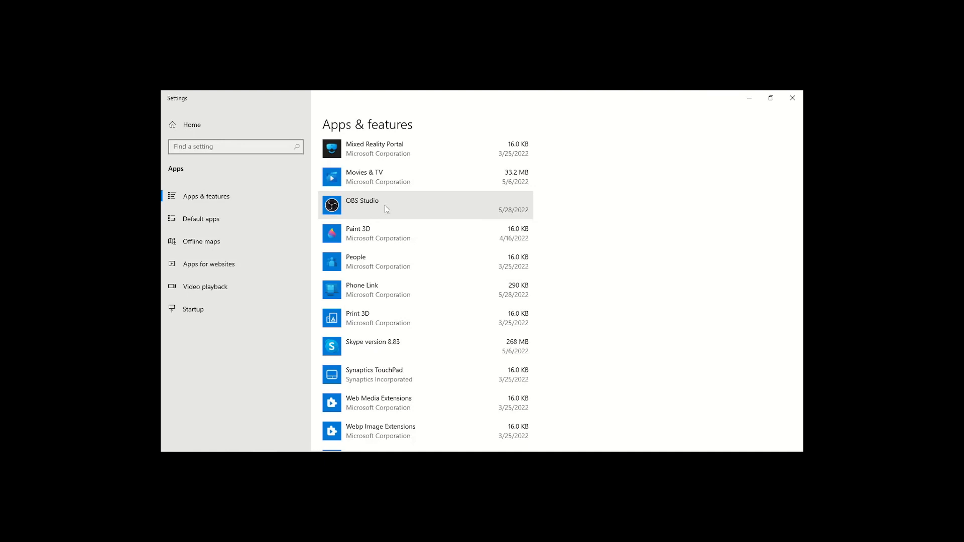
left_click(395, 265)
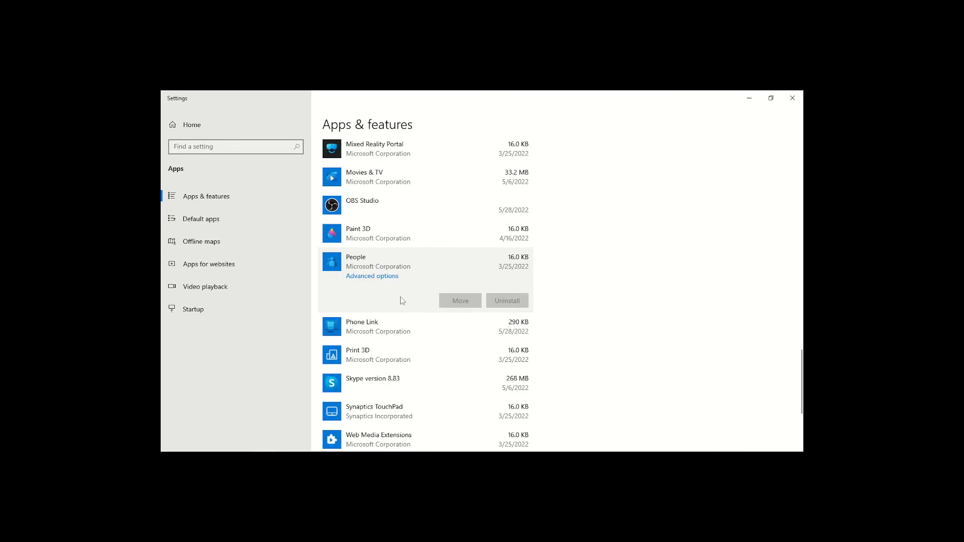
left_click(396, 323)
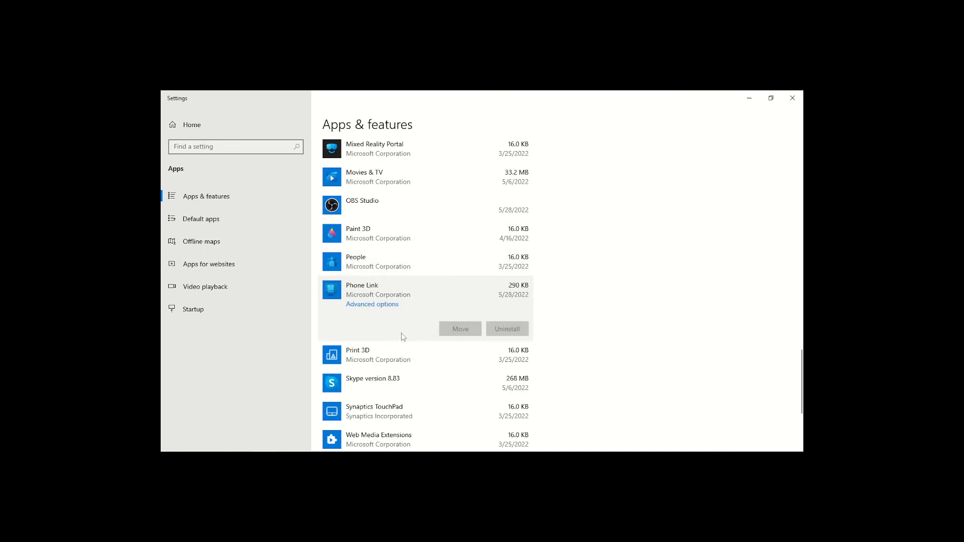
left_click(390, 351)
scroll(390, 350, "down", 2)
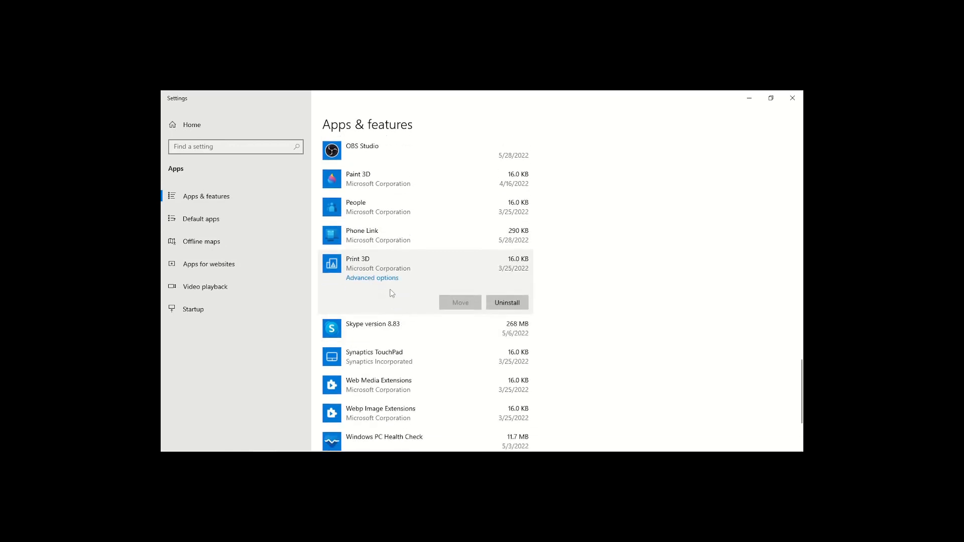
- Uninstall Skype version 8.83, including all of its components, and dismiss the uninstaller's closing message
scroll(391, 293, "down", 2)
left_click(416, 277)
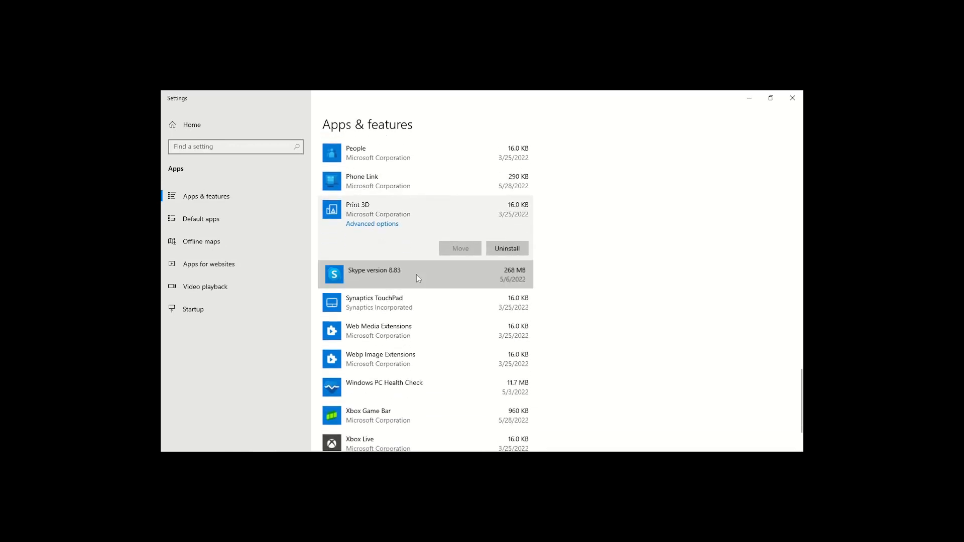
left_click(500, 279)
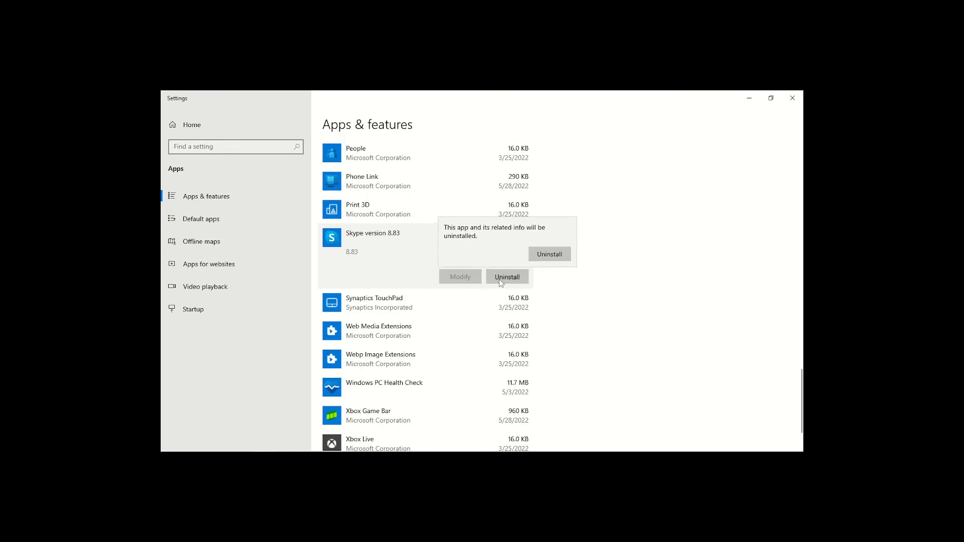
left_click(551, 256)
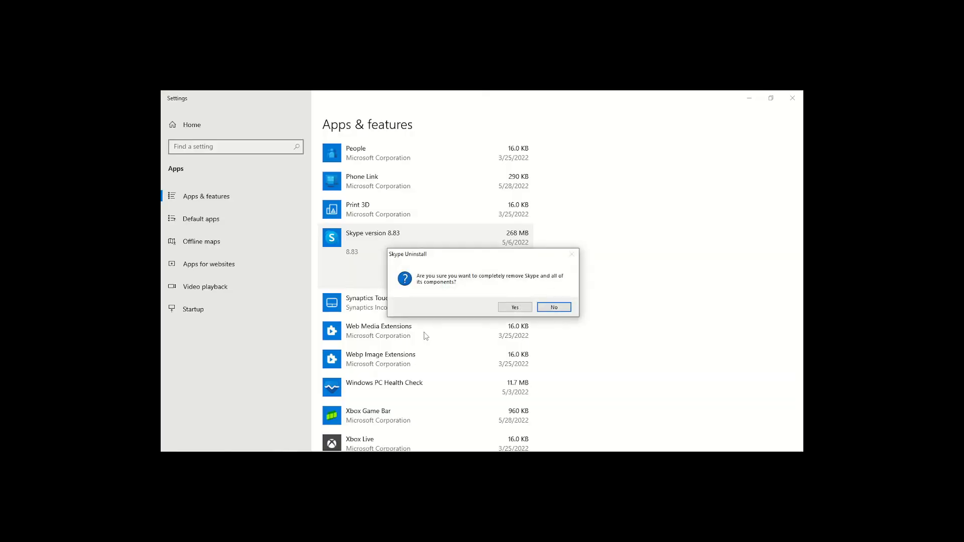
left_click(515, 307)
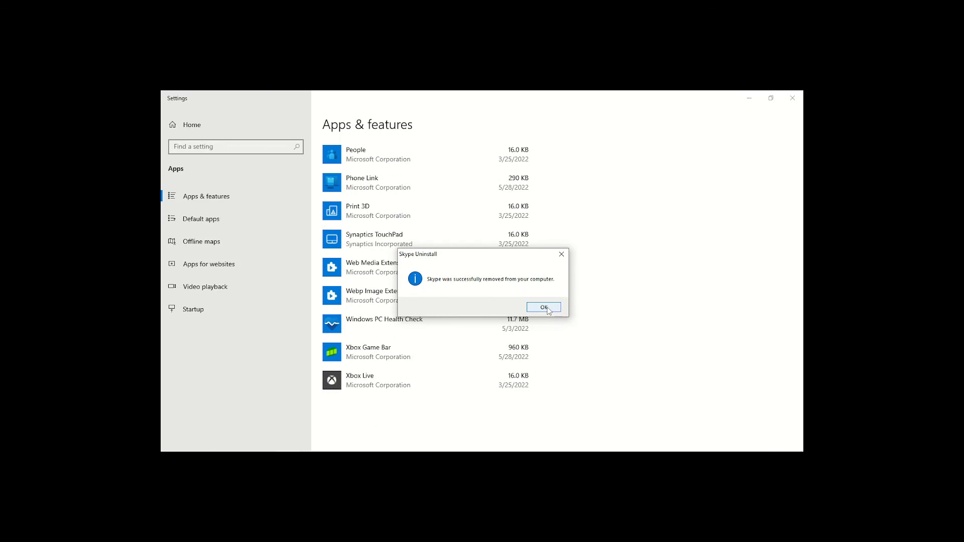
left_click(544, 308)
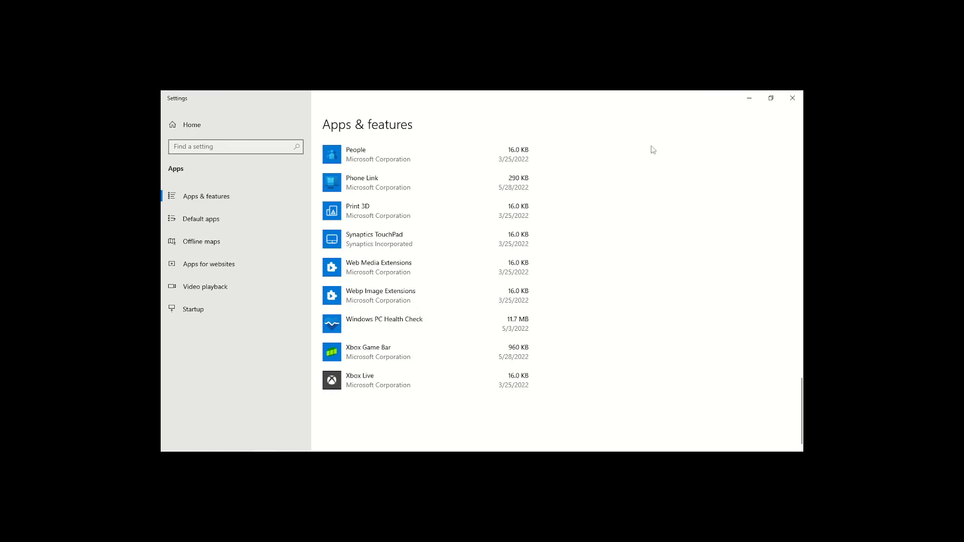
scroll(646, 185, "up", 1)
scroll(648, 187, "up", 3)
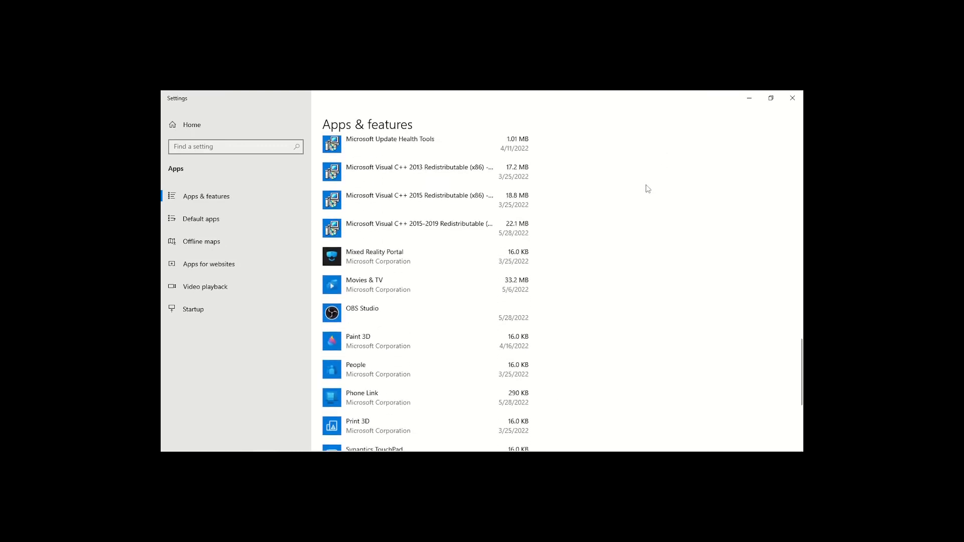
scroll(648, 189, "down", 3)
scroll(647, 189, "down", 2)
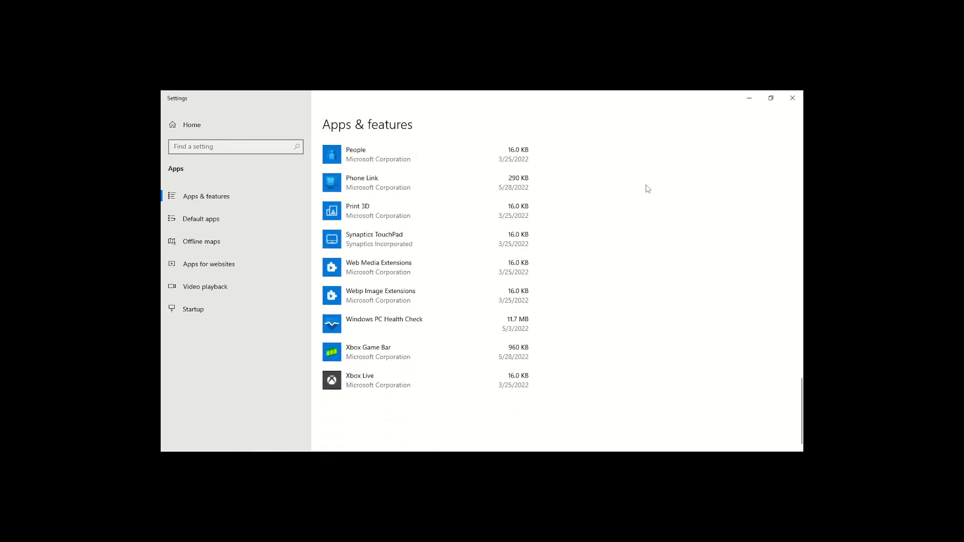
scroll(648, 189, "up", 1)
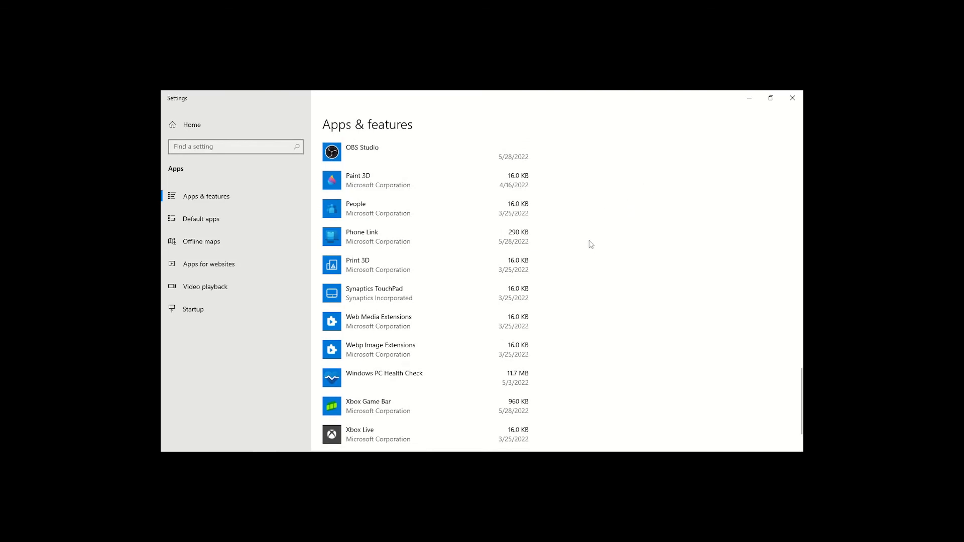
- Uninstall the Xbox Live app from the Apps & features list and confirm the removal
scroll(591, 244, "down", 2)
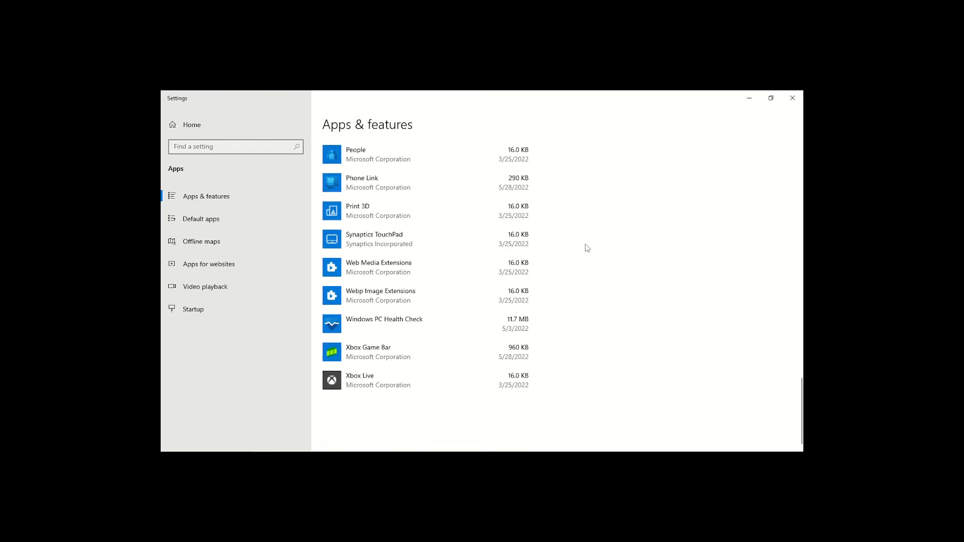
left_click(379, 378)
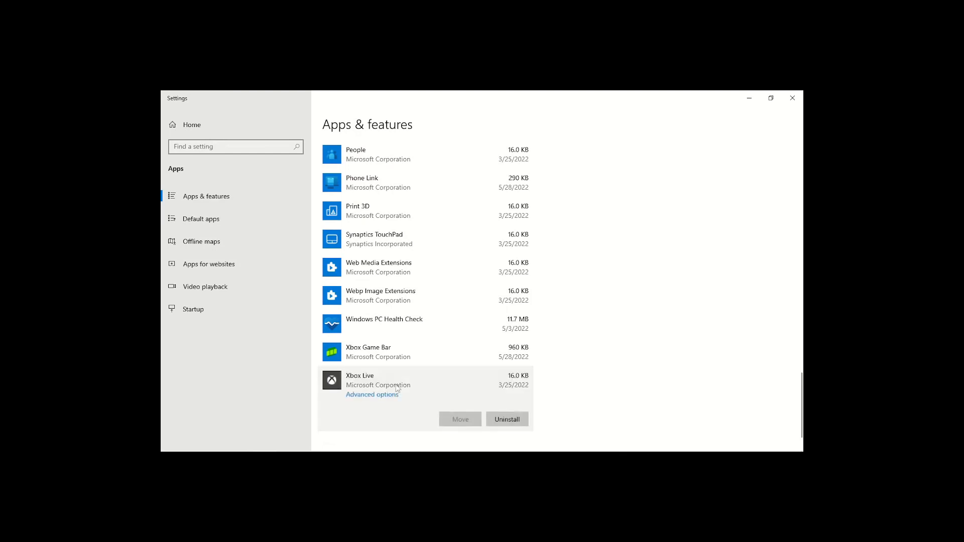
left_click(516, 421)
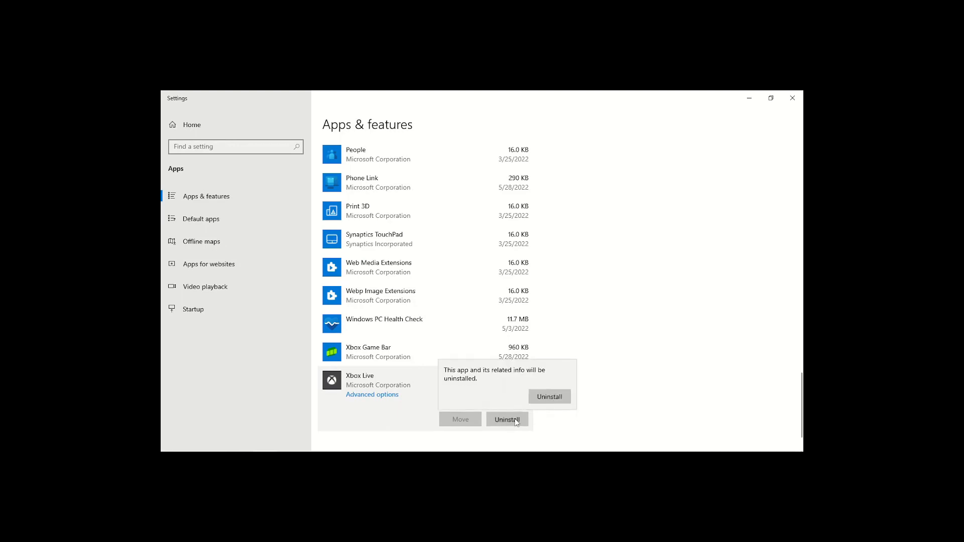
left_click(552, 397)
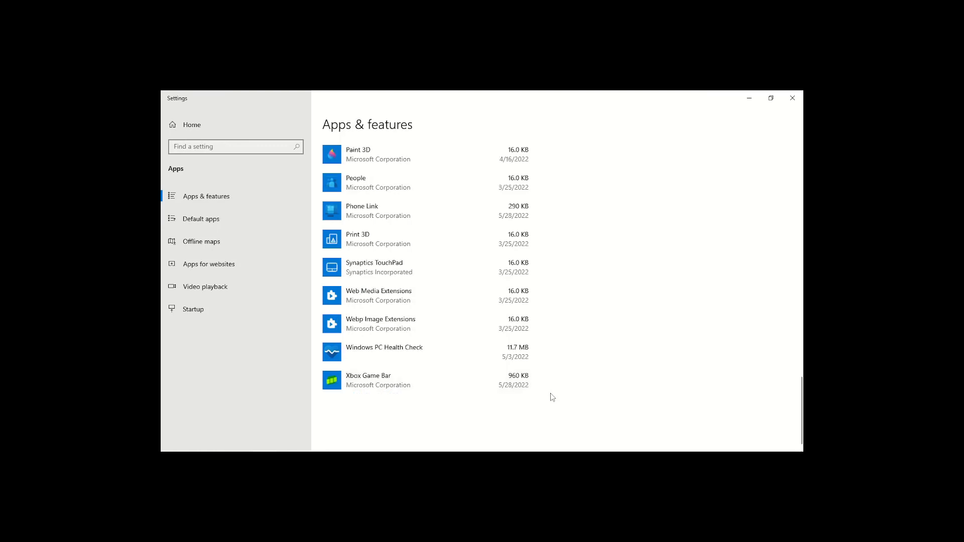
- Expand the Xbox Game Bar entry to check its uninstall option, look back over the remaining apps, and close Settings
left_click(417, 387)
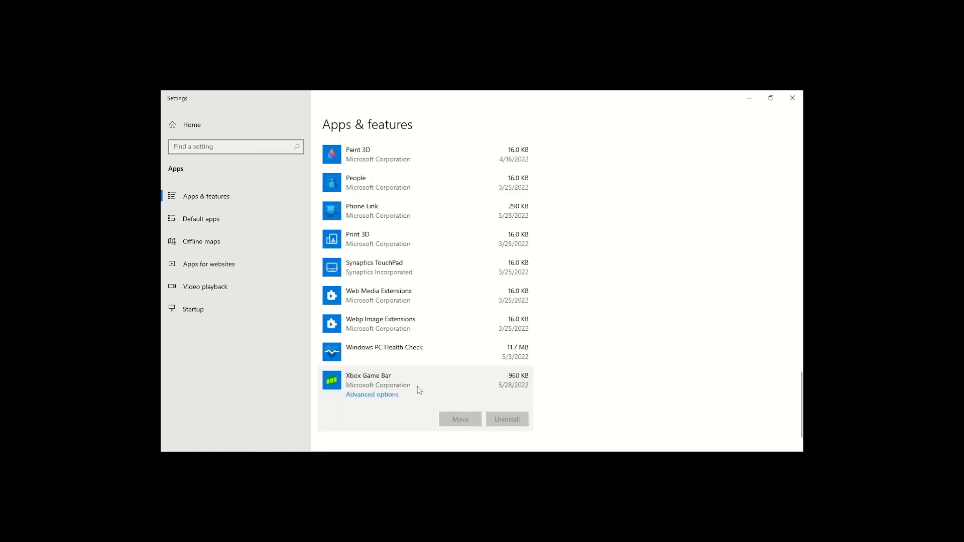
scroll(672, 271, "up", 5)
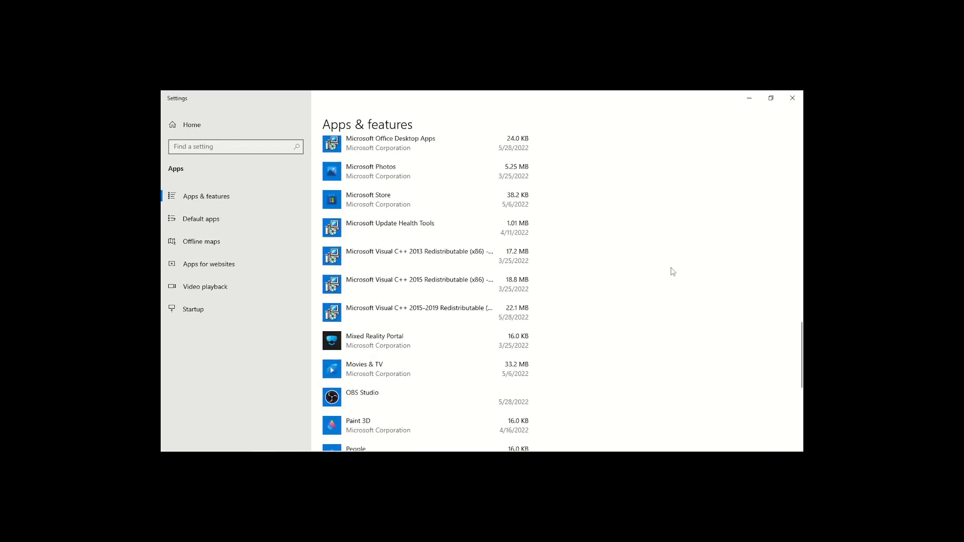
scroll(673, 271, "up", 3)
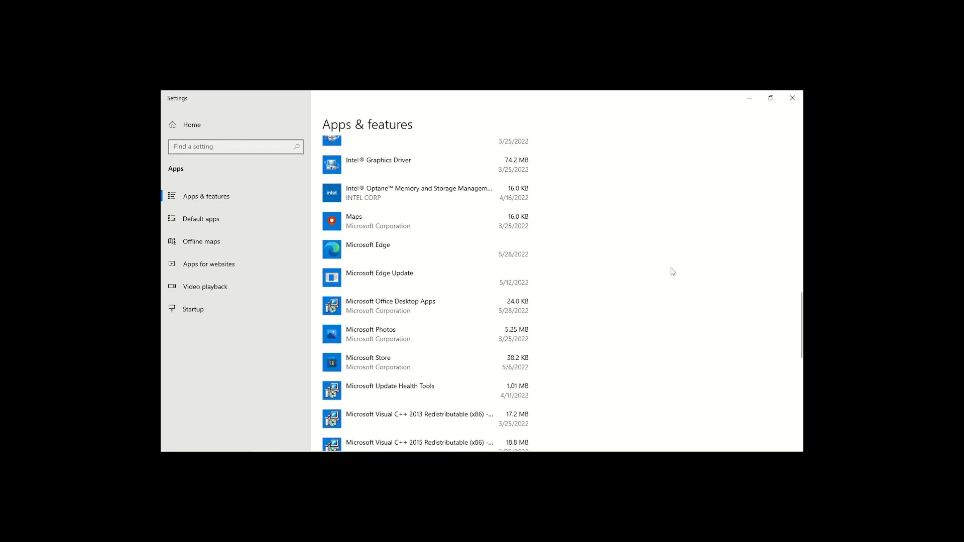
scroll(672, 272, "up", 4)
scroll(673, 271, "up", 8)
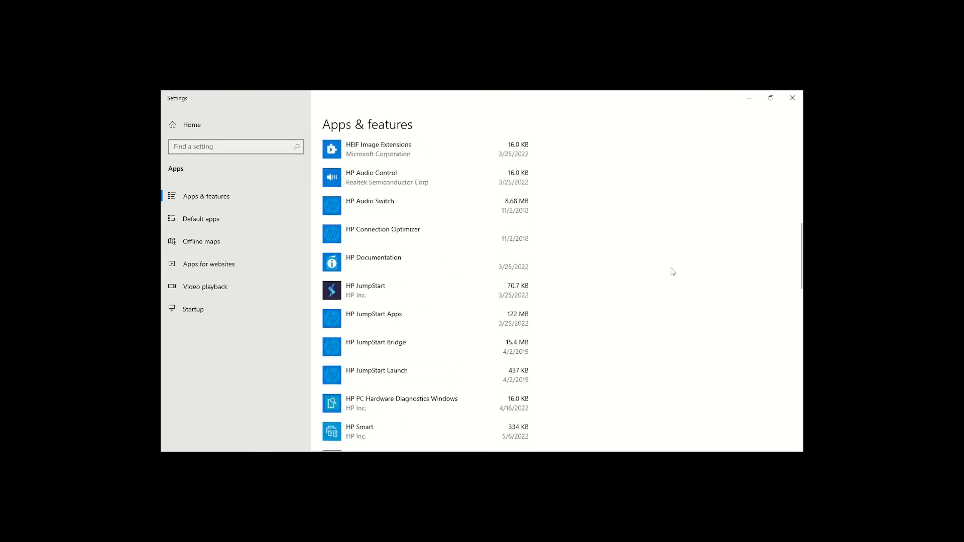
scroll(672, 272, "up", 3)
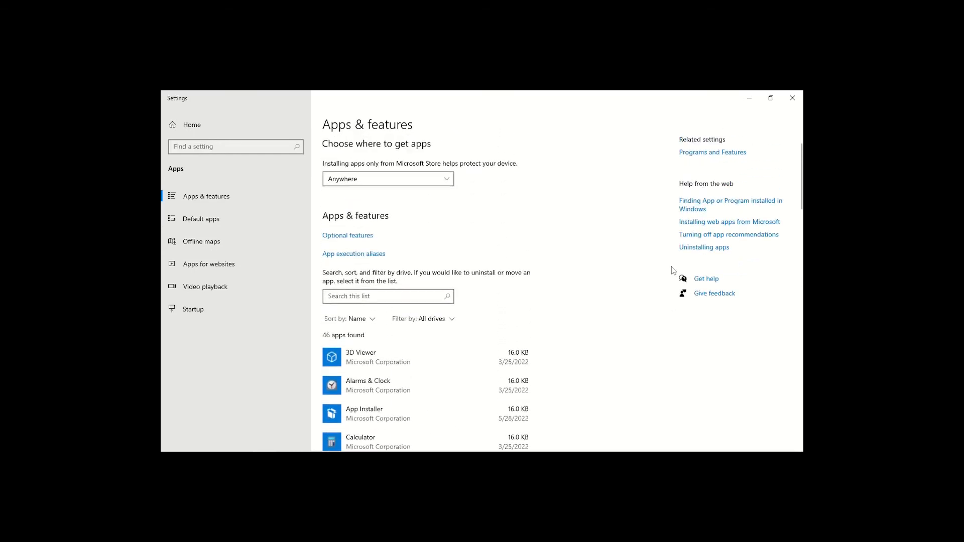
left_click(800, 96)
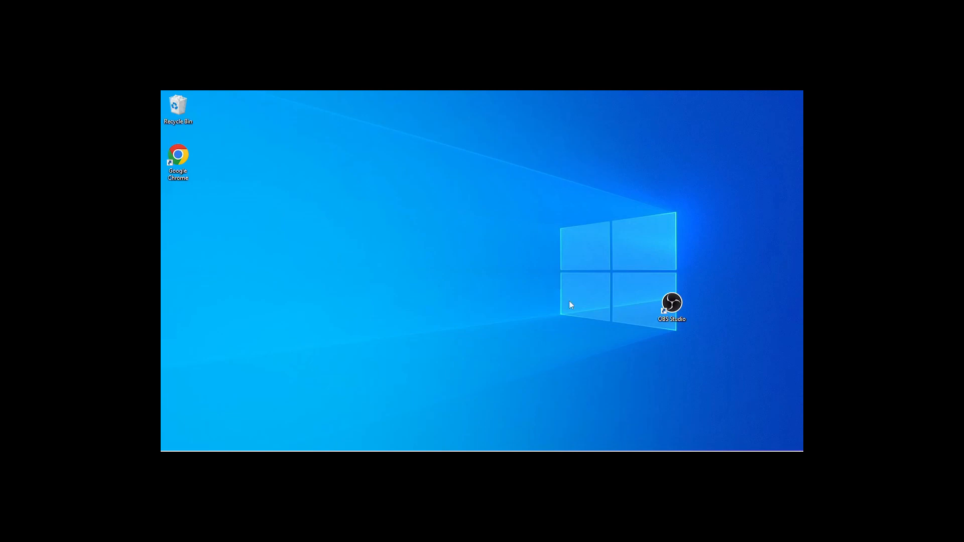
- Open System Restore from the system protection settings, select the "walk" restore point, and close everything without restoring
mouse_move(325, 450)
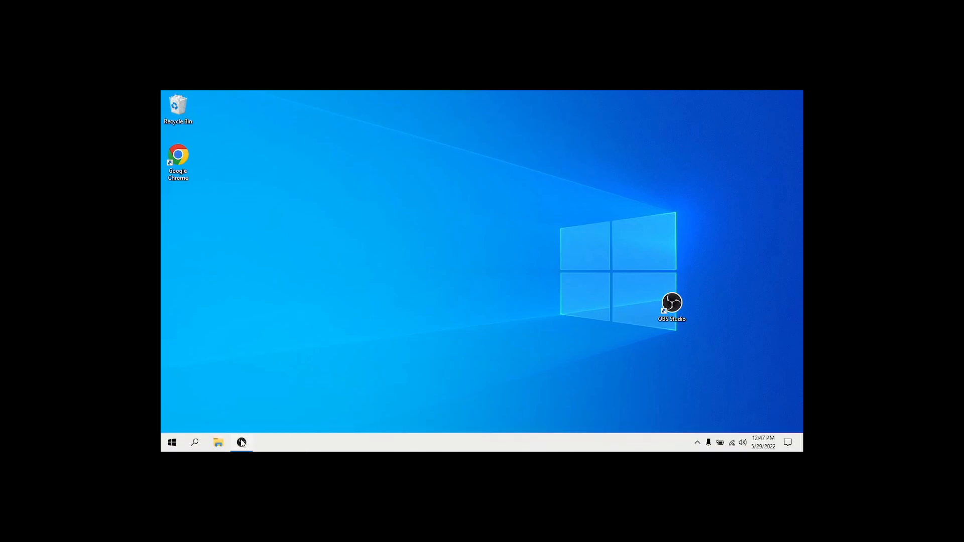
left_click(195, 442)
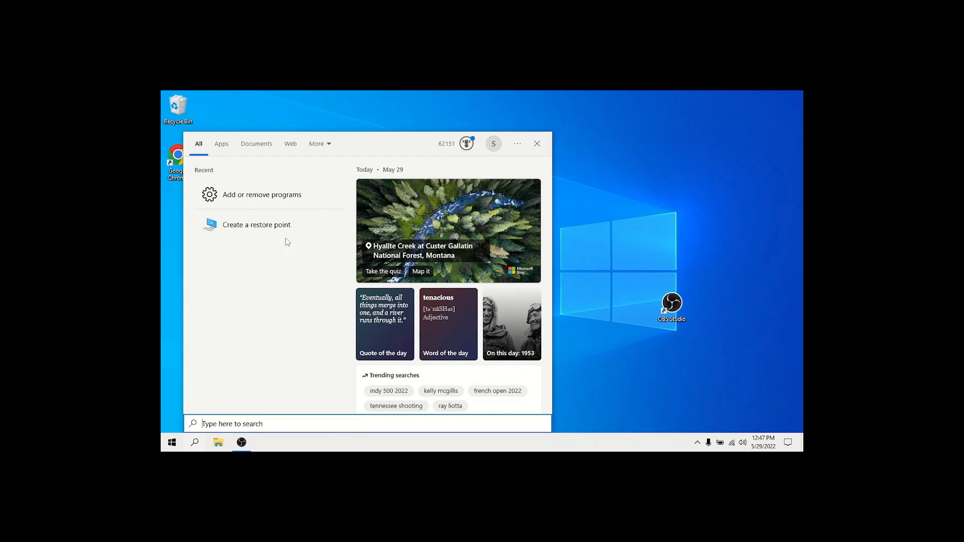
left_click(271, 225)
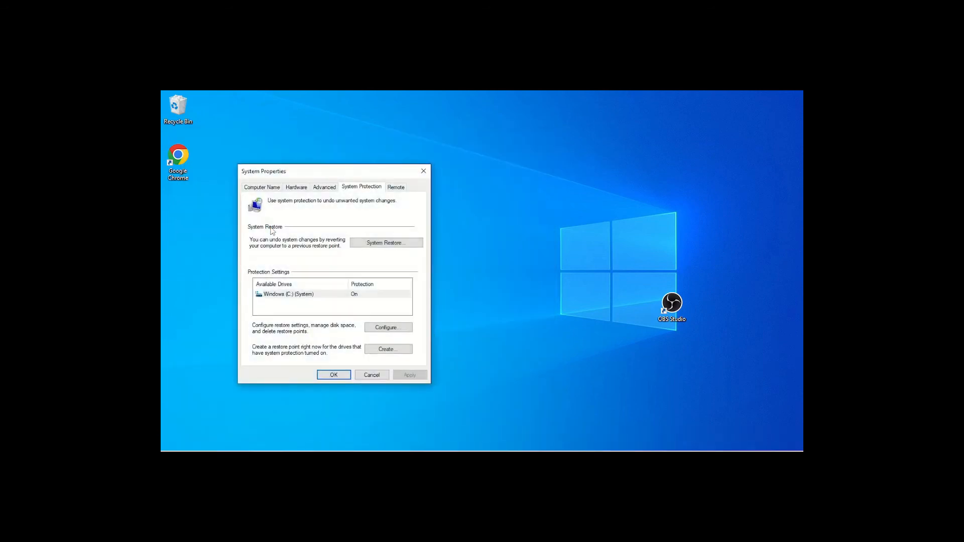
left_click(404, 246)
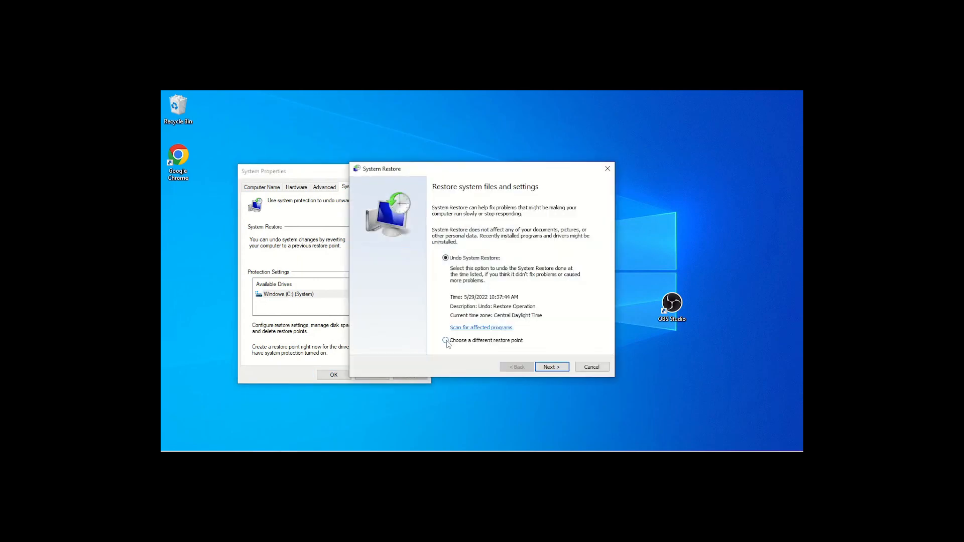
left_click(552, 367)
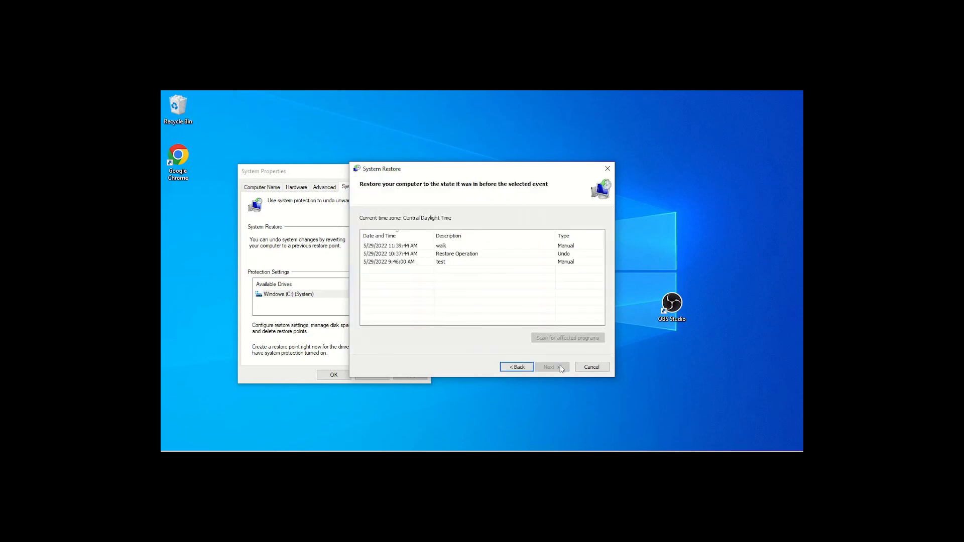
left_click(443, 248)
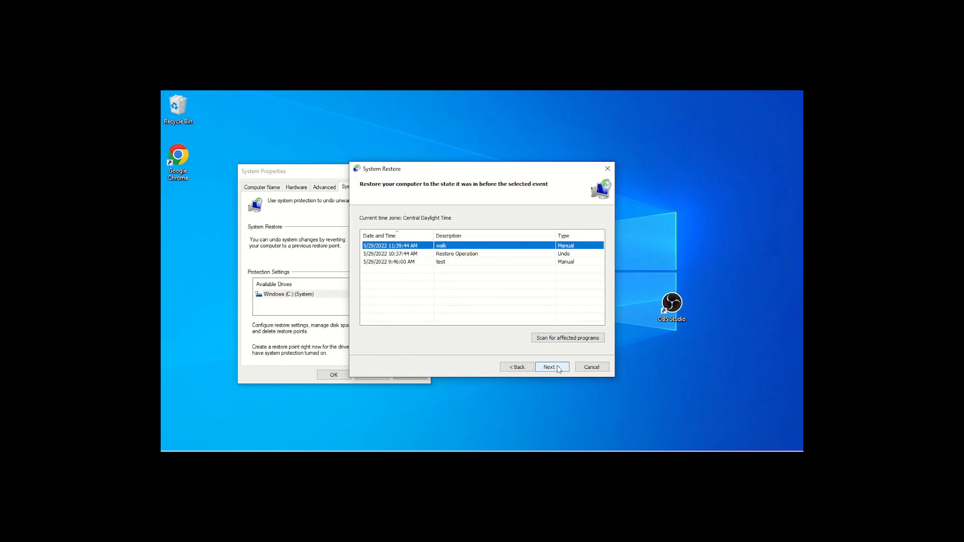
left_click(592, 368)
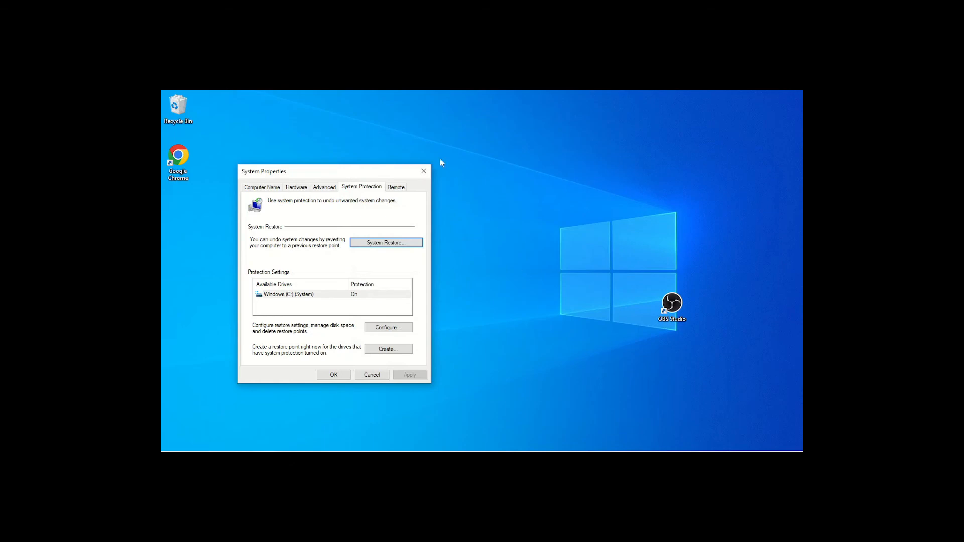
left_click(424, 172)
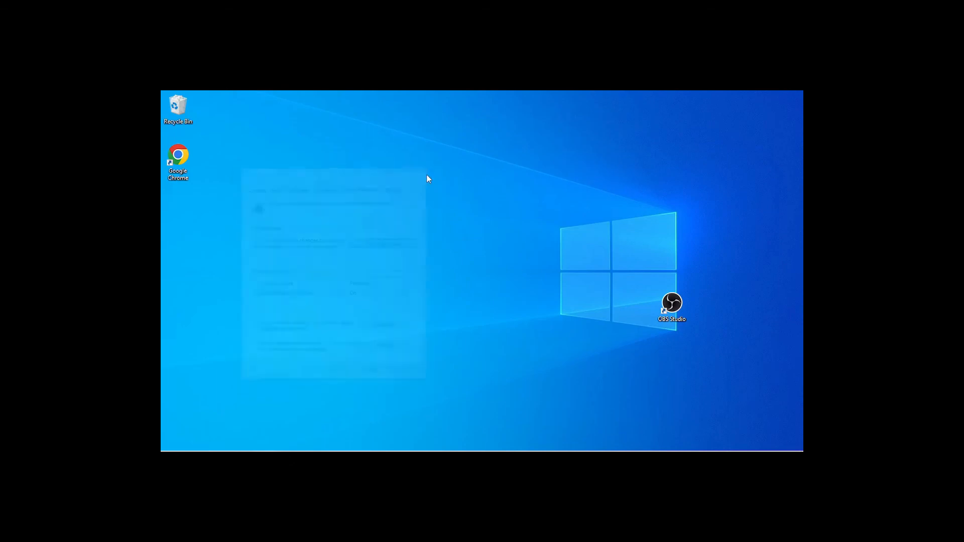